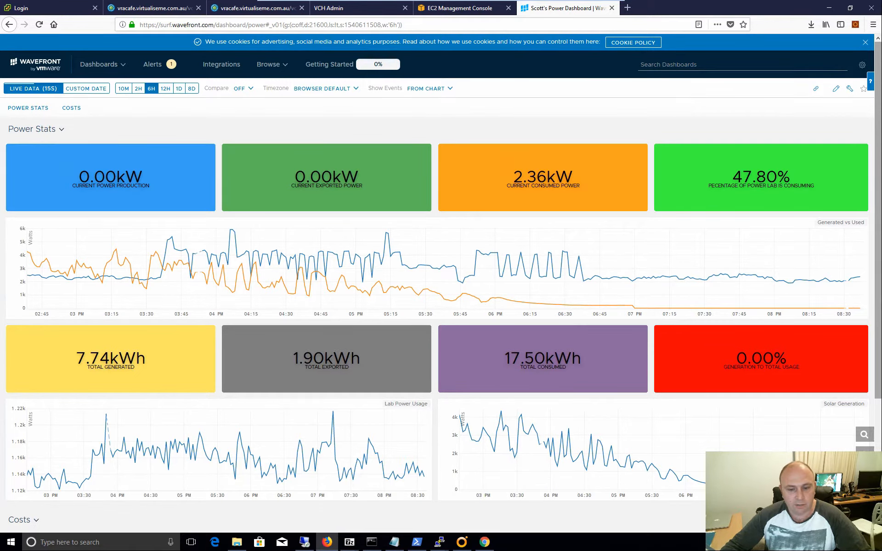
# - Review the power dashboard's charts and totals down to the Costs section
pyautogui.scroll(-5, 560, 440)
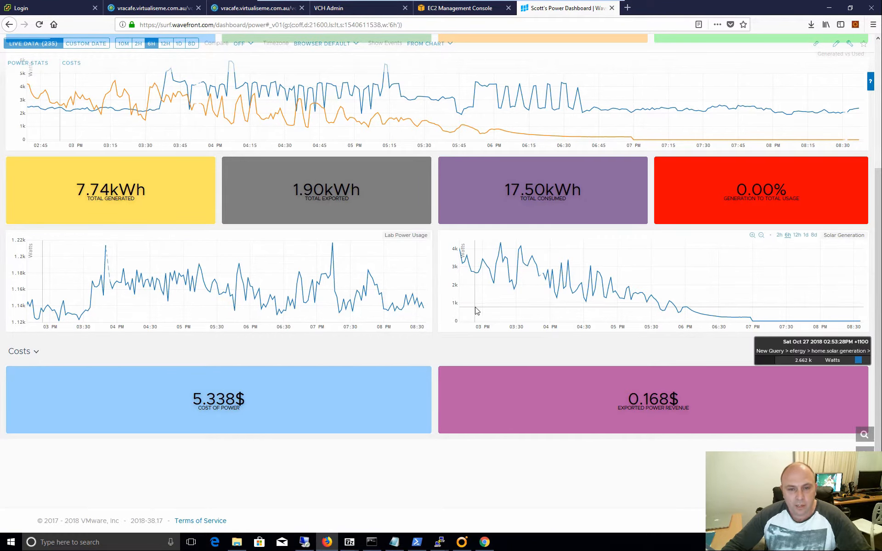
pyautogui.scroll(4, 474, 310)
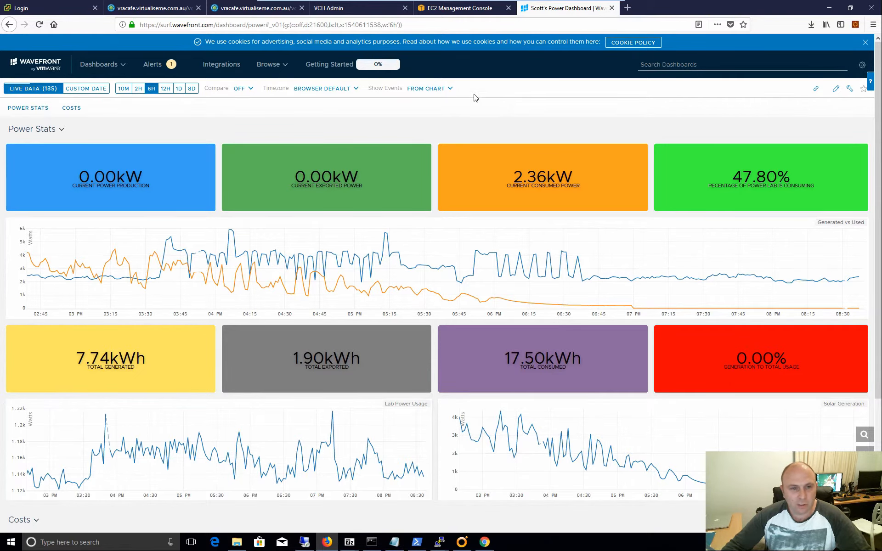
# - Open the Integrations catalogue and look through its categories, from Featured and Web to Authentication and Other
pyautogui.click(218, 68)
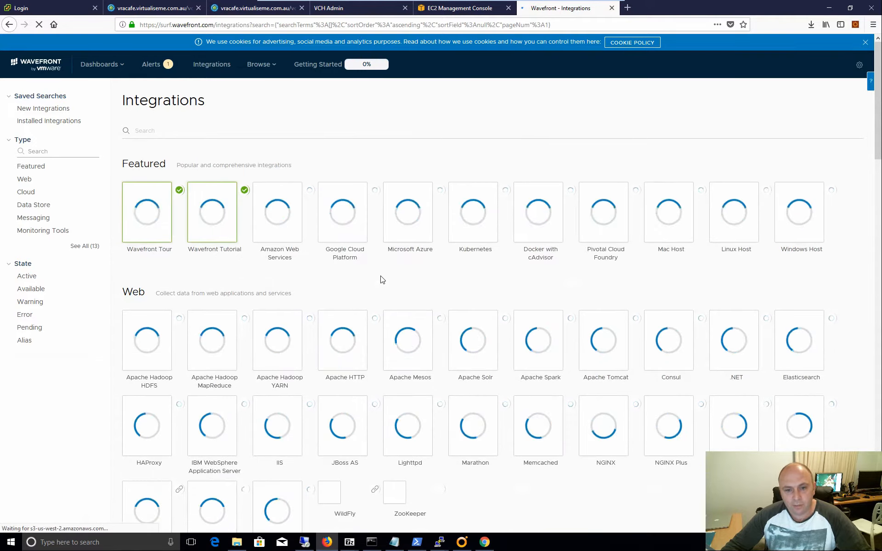
pyautogui.scroll(-3, 379, 279)
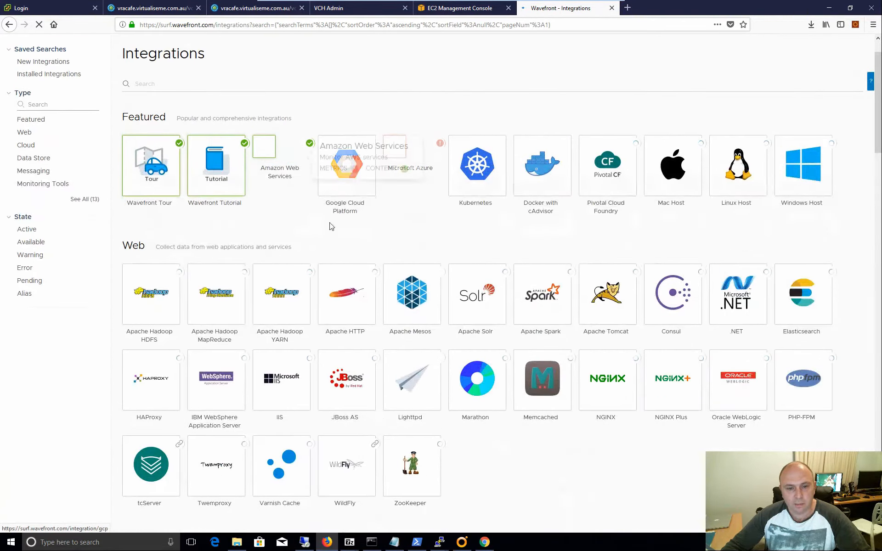
pyautogui.scroll(-3, 401, 256)
pyautogui.scroll(-7, 341, 257)
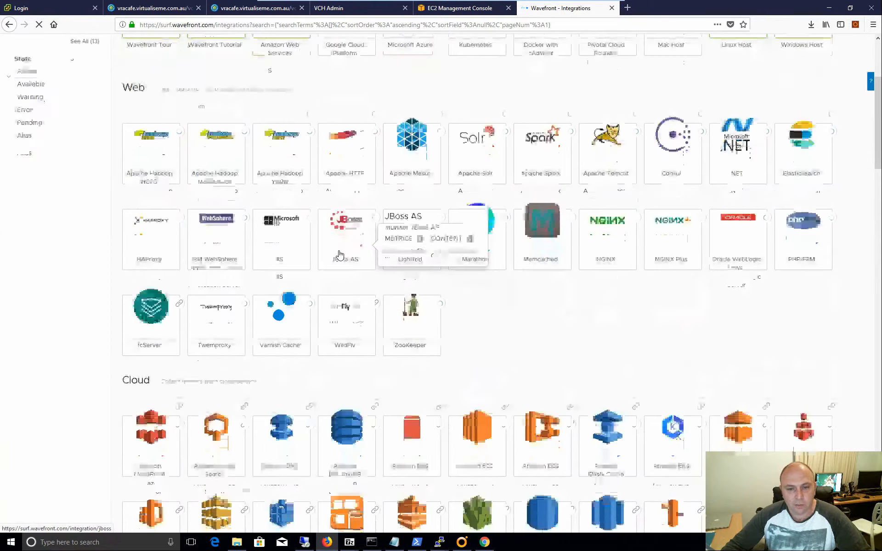
pyautogui.scroll(-15, 339, 254)
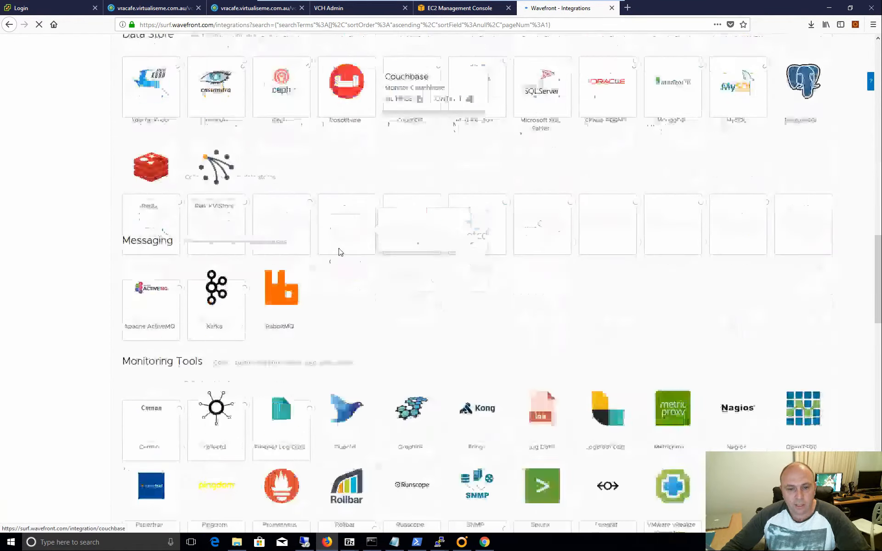
pyautogui.scroll(-13, 340, 252)
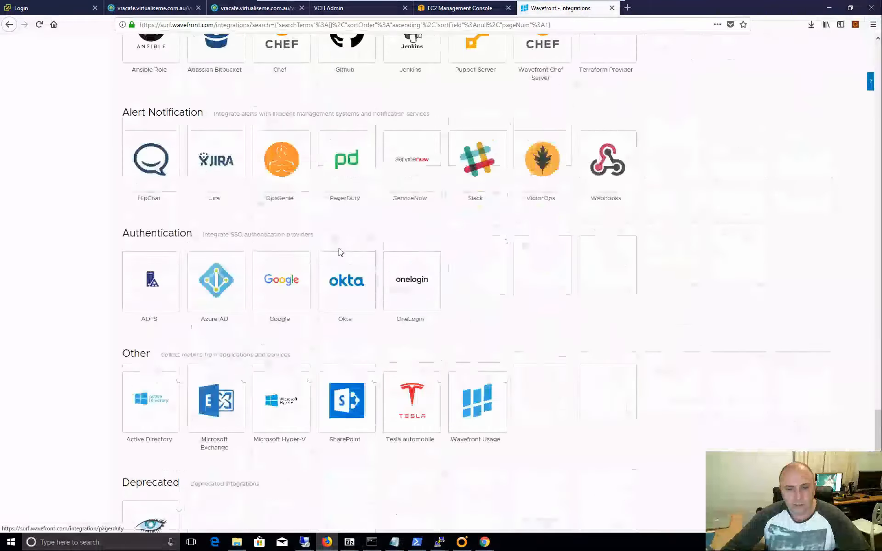
pyautogui.scroll(12, 571, 332)
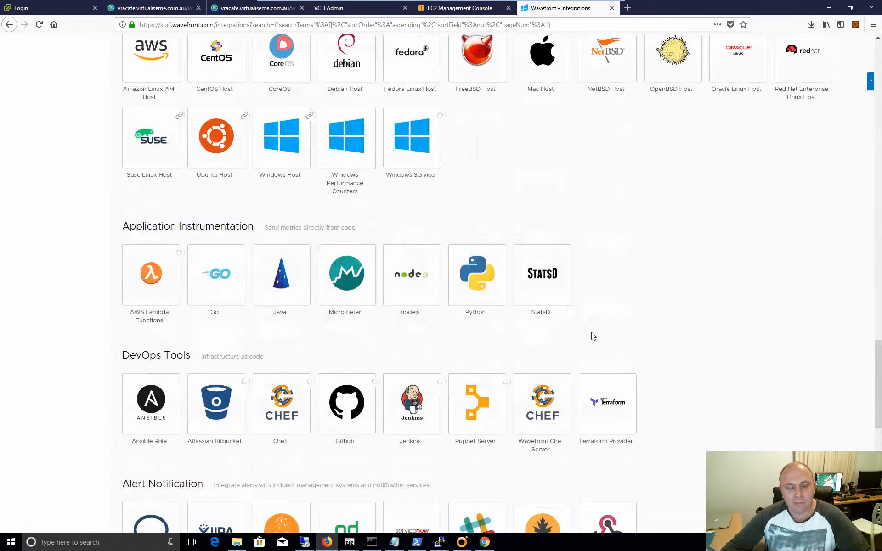
pyautogui.scroll(10, 591, 336)
pyautogui.scroll(12, 591, 336)
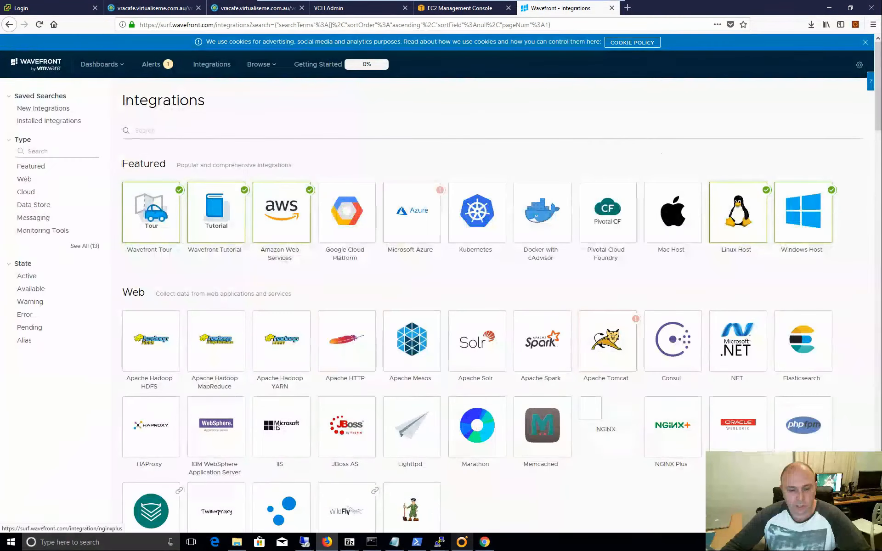
# - Switch to Chrome and review the User Profile settings, including permissions and the API Access tokens
pyautogui.click(483, 542)
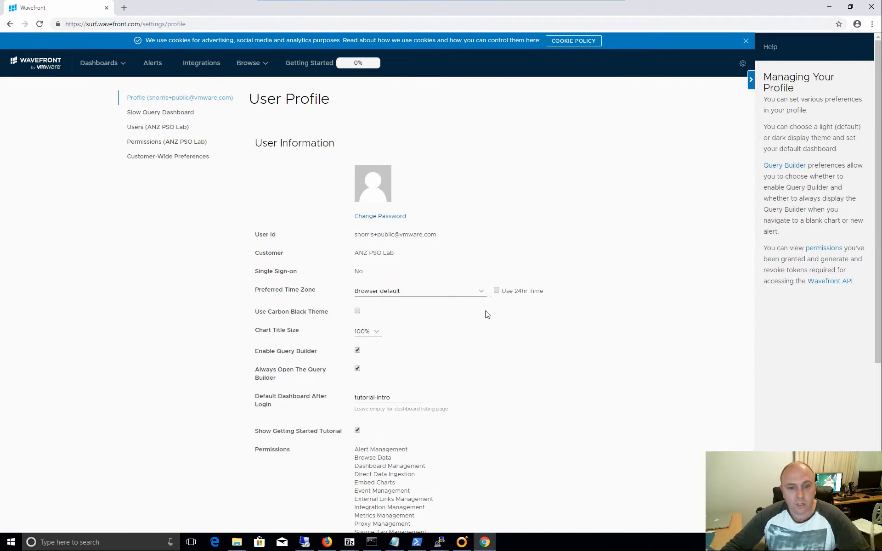
pyautogui.scroll(-5, 566, 297)
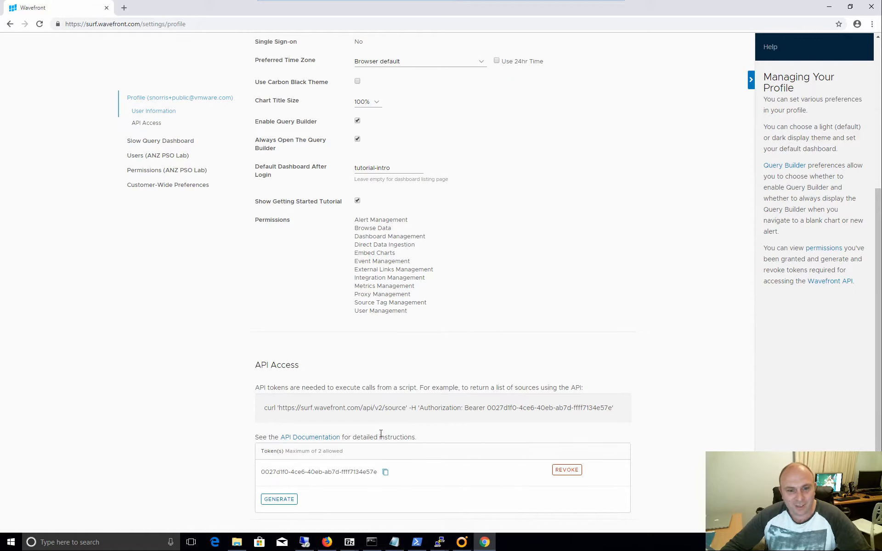
pyautogui.scroll(5, 365, 374)
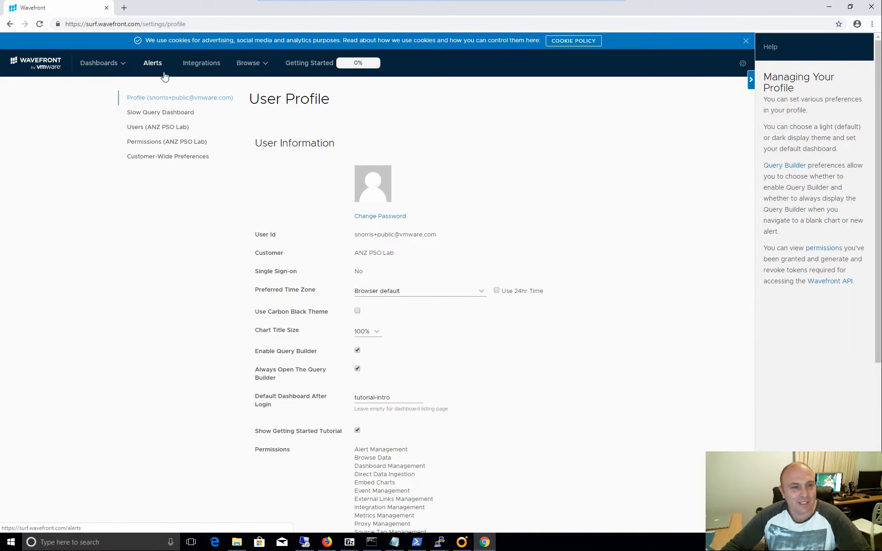
# - Open the Metrics browser and look through the listed metric namespaces
pyautogui.click(256, 68)
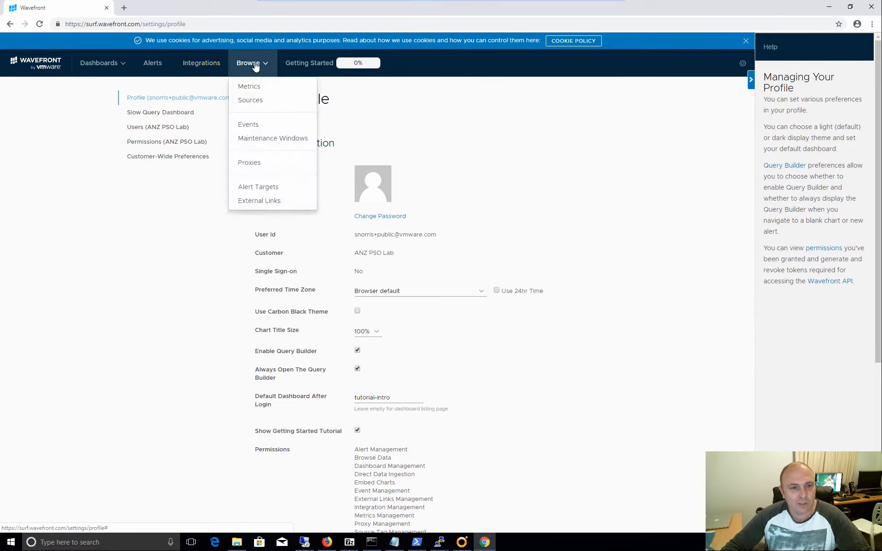
pyautogui.click(252, 87)
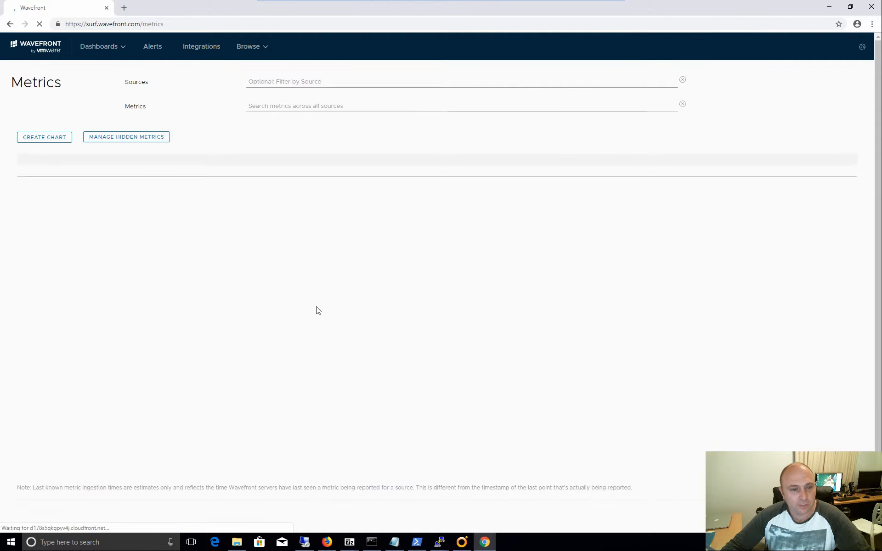
pyautogui.scroll(-3, 135, 284)
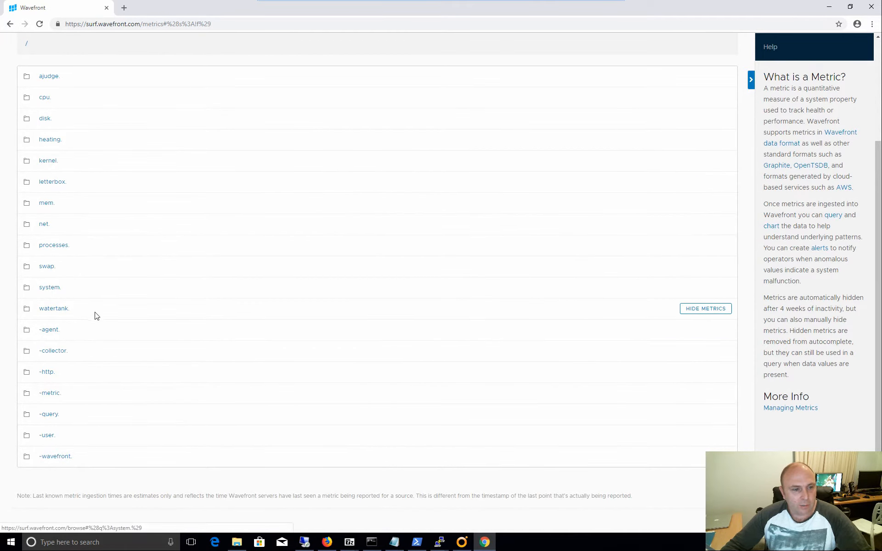
pyautogui.scroll(2, 85, 324)
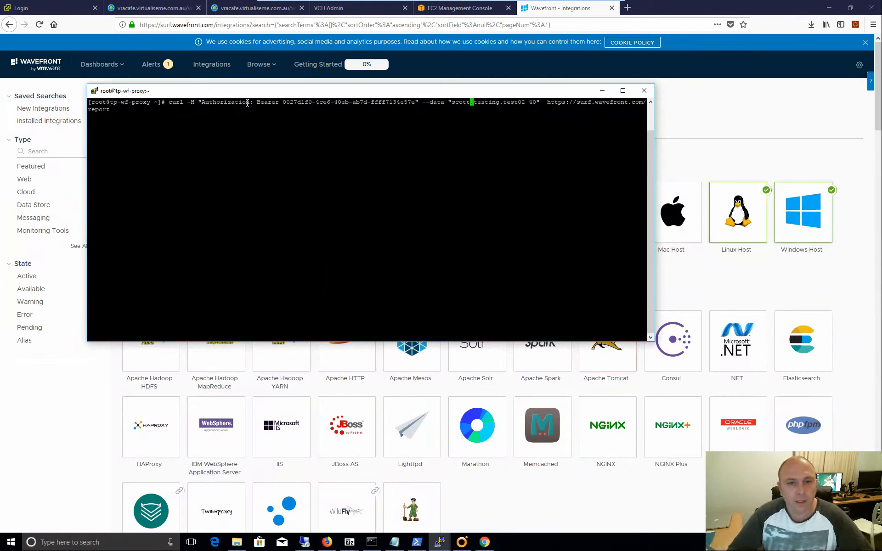
pyautogui.press('Left')
pyautogui.press('Left')
pyautogui.press('Left')
pyautogui.press('Left')
pyautogui.press('Left')
pyautogui.press('Left')
pyautogui.press('Left')
pyautogui.press('Left')
pyautogui.press('Left')
pyautogui.press('Left')
pyautogui.press('Left')
pyautogui.press('Left')
pyautogui.press('Left')
pyautogui.press('Left')
pyautogui.press('Left')
pyautogui.press('Left')
pyautogui.press('Left')
pyautogui.press('Left')
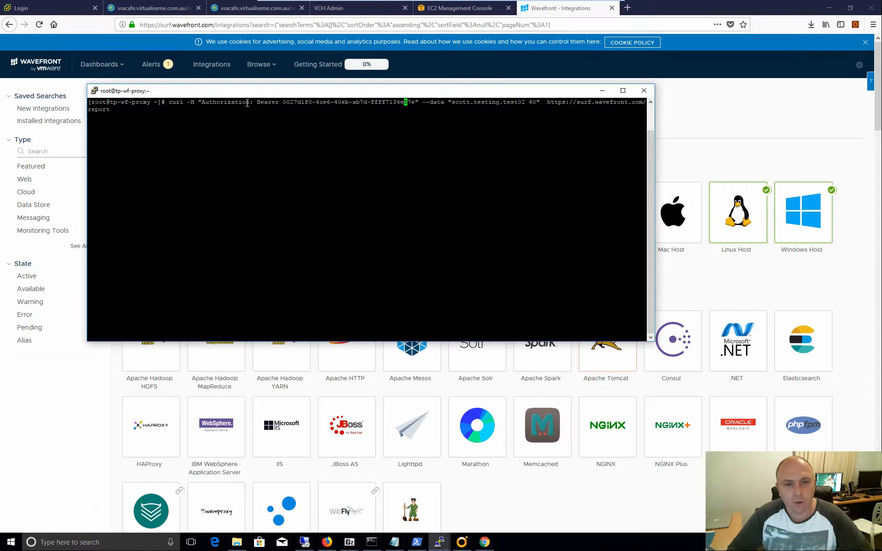
pyautogui.press('Left')
pyautogui.press('Left')
pyautogui.press('Left')
pyautogui.press('Left')
pyautogui.press('Left')
pyautogui.press('Left')
pyautogui.press('Left')
pyautogui.press('Left')
pyautogui.press('Left')
pyautogui.press('Left')
pyautogui.press('Left')
pyautogui.press('Left')
pyautogui.press('Left')
pyautogui.press('Left')
pyautogui.press('Left')
pyautogui.press('Left')
pyautogui.press('Left')
pyautogui.press('Left')
pyautogui.press('Left')
pyautogui.press('Left')
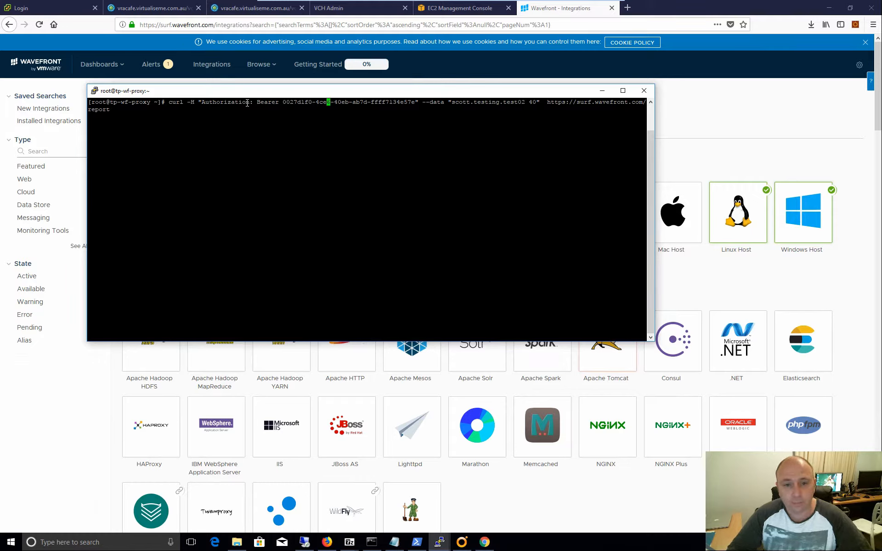
pyautogui.press('Left')
pyautogui.press('Left')
pyautogui.press('Left')
pyautogui.press('Right')
pyautogui.press('Right')
pyautogui.press('Right')
pyautogui.press('Right')
pyautogui.press('Right')
pyautogui.press('Right')
pyautogui.press('Right')
pyautogui.press('Right')
pyautogui.press('Right')
pyautogui.press('Right')
pyautogui.press('Right')
pyautogui.press('Right')
pyautogui.press('Right')
pyautogui.press('Right')
pyautogui.press('Right')
pyautogui.press('Right')
pyautogui.press('Right')
pyautogui.press('Right')
pyautogui.press('Right')
pyautogui.press('Right')
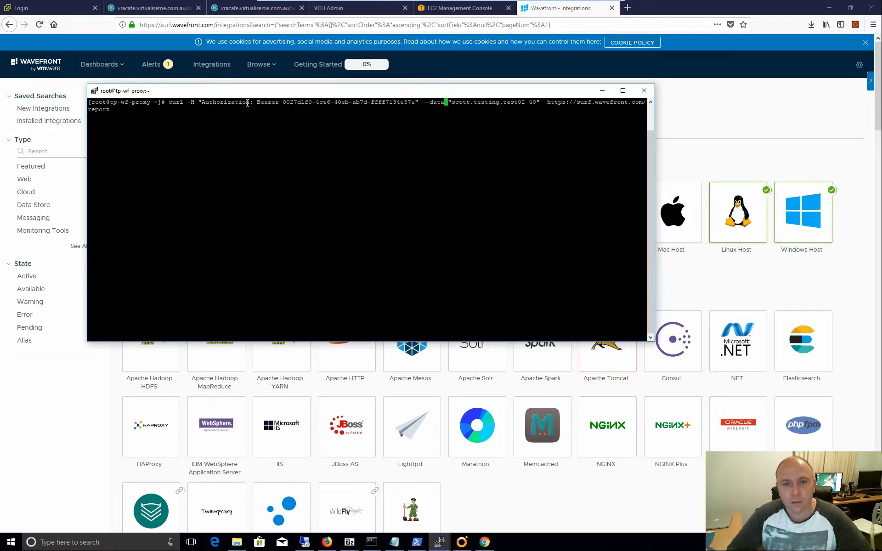
pyautogui.press('Right')
pyautogui.press('Right')
pyautogui.press('Right')
pyautogui.press('Right')
pyautogui.press('Right')
pyautogui.press('Right')
pyautogui.press('Right')
pyautogui.press('Right')
pyautogui.press('Right')
pyautogui.press('Right')
pyautogui.press('Right')
pyautogui.press('Right')
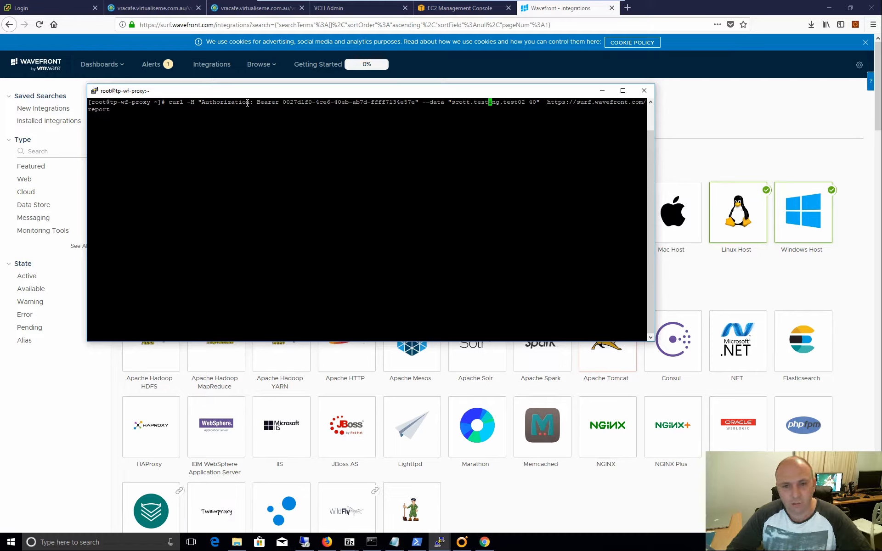
pyautogui.press('Right')
pyautogui.press('Right')
pyautogui.press('Right')
pyautogui.press('Right')
pyautogui.press('Right')
pyautogui.press('Right')
pyautogui.press('Right')
pyautogui.press('Right')
pyautogui.press('Right')
pyautogui.press('Right')
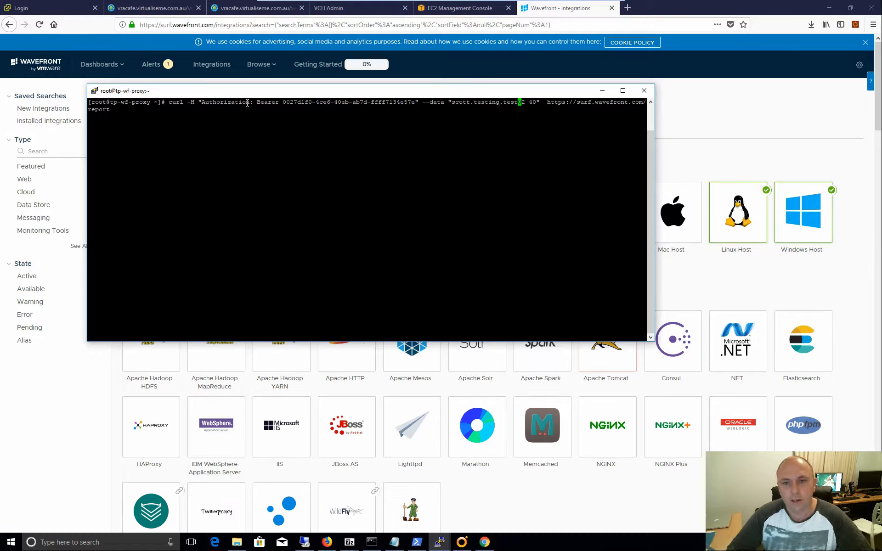
pyautogui.press('Right')
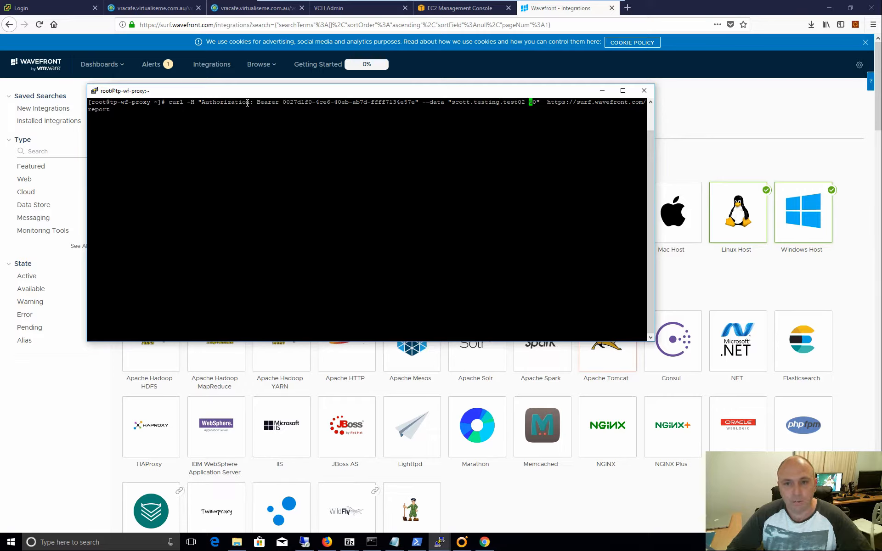
pyautogui.press('Right')
pyautogui.press('Right')
pyautogui.press('Right')
pyautogui.press('Right')
pyautogui.press('Right')
pyautogui.press('Right')
pyautogui.press('Right')
pyautogui.press('Right')
pyautogui.press('Right')
pyautogui.press('Right')
pyautogui.press('Right')
pyautogui.press('Right')
pyautogui.press('Right')
pyautogui.press('Right')
pyautogui.press('Right')
pyautogui.press('Right')
pyautogui.press('Right')
pyautogui.press('Right')
pyautogui.press('Right')
pyautogui.press('Right')
pyautogui.press('Right')
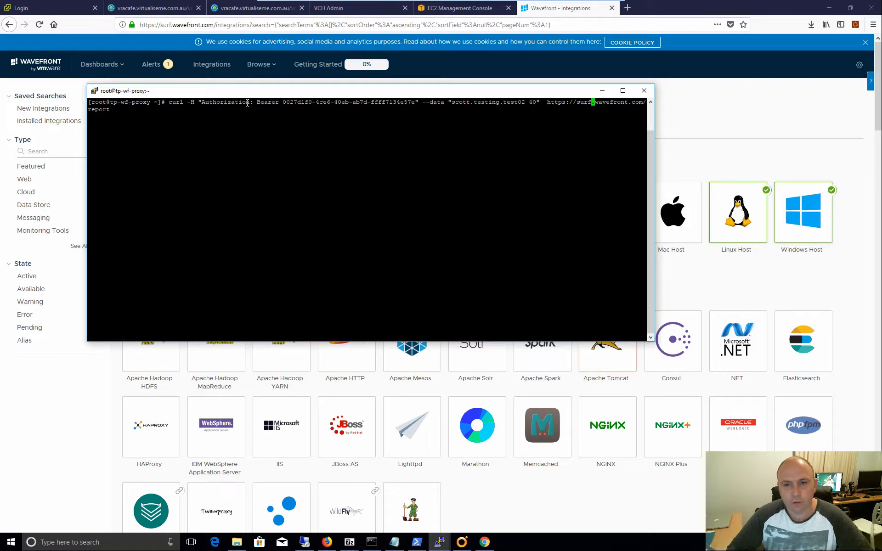
pyautogui.press('Right')
pyautogui.press('Right')
pyautogui.press('Right')
pyautogui.press('Right')
pyautogui.press('Right')
pyautogui.press('Right')
pyautogui.press('Right')
pyautogui.press('Right')
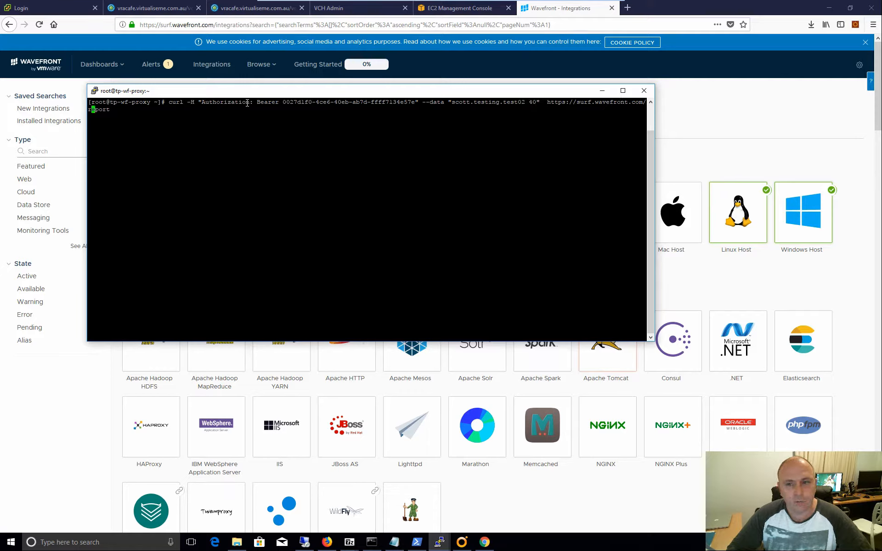
pyautogui.press('Right')
pyautogui.press('Right')
pyautogui.press('Right')
pyautogui.press('Right')
pyautogui.press('Right')
pyautogui.press('Right')
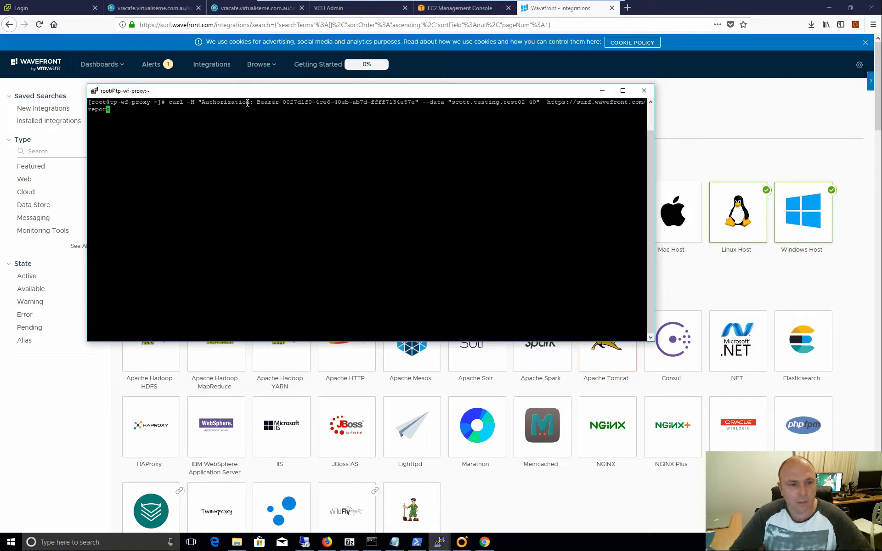
pyautogui.press('Return')
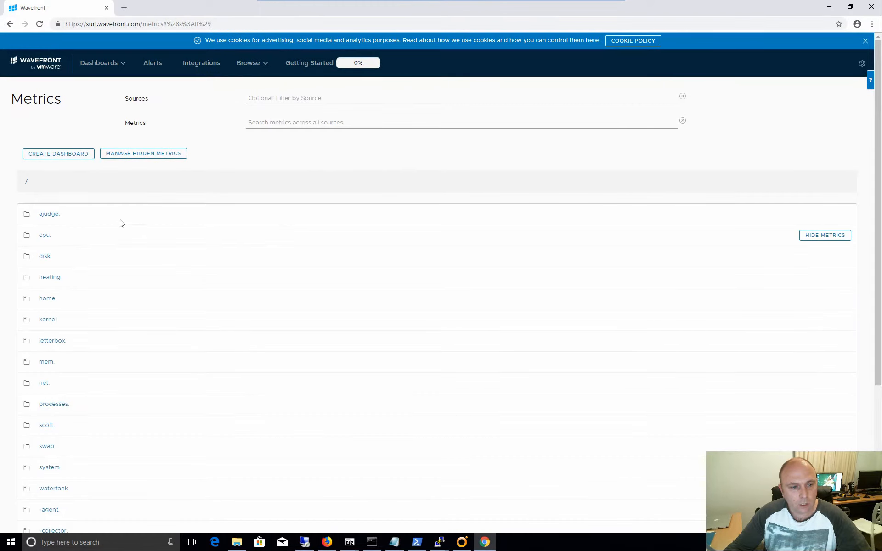
# - Drill down the metric namespaces to the testing folder, open the test02 metric's chart and inspect its data point
pyautogui.scroll(-5, 128, 228)
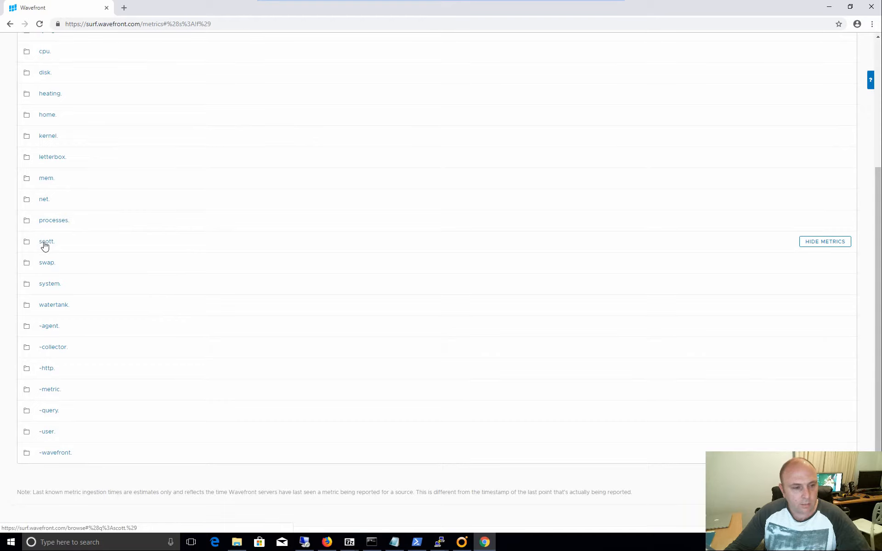
pyautogui.click(45, 245)
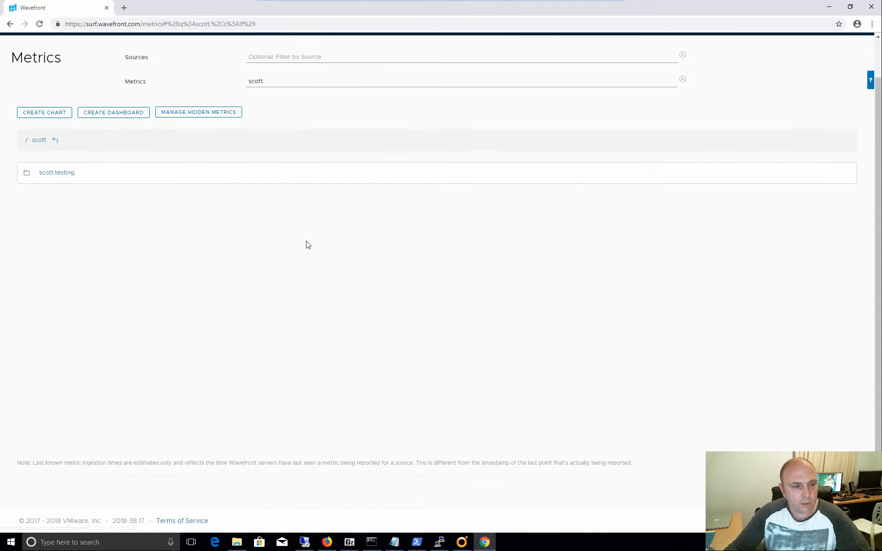
pyautogui.click(49, 177)
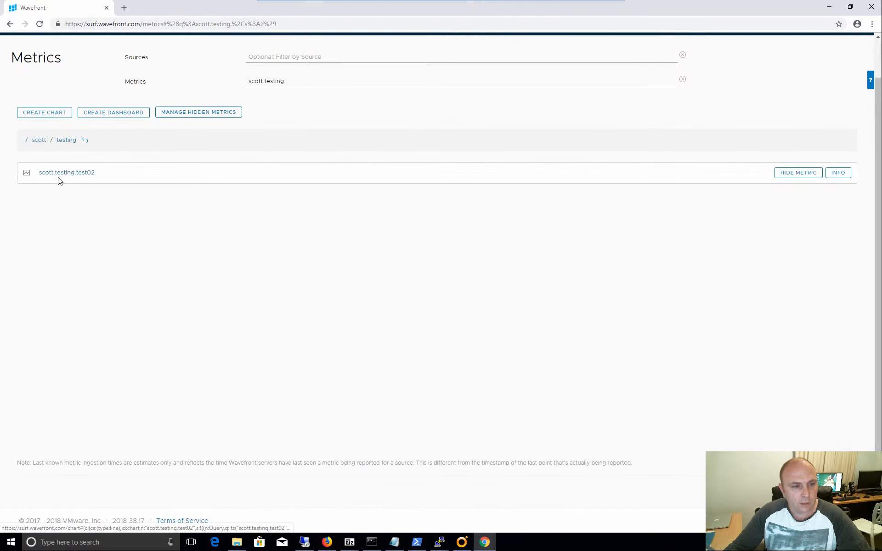
pyautogui.click(69, 178)
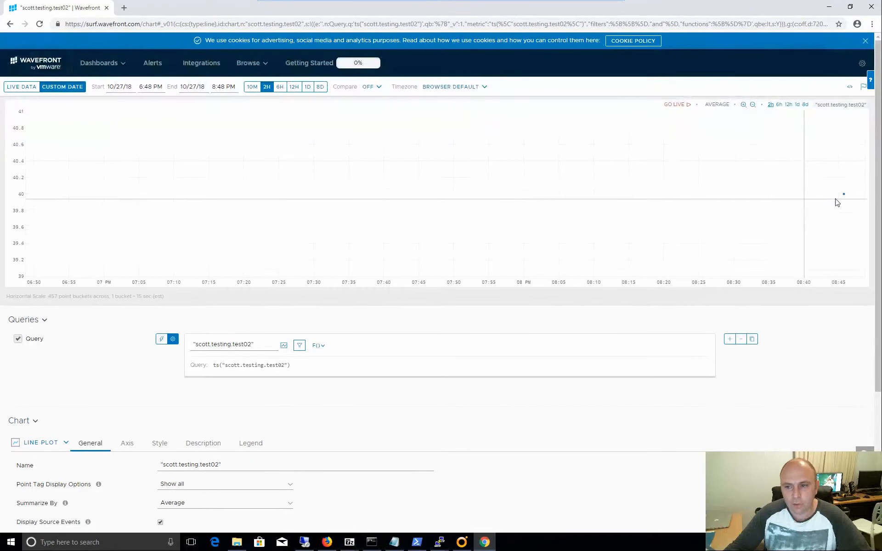
pyautogui.moveTo(844, 197)
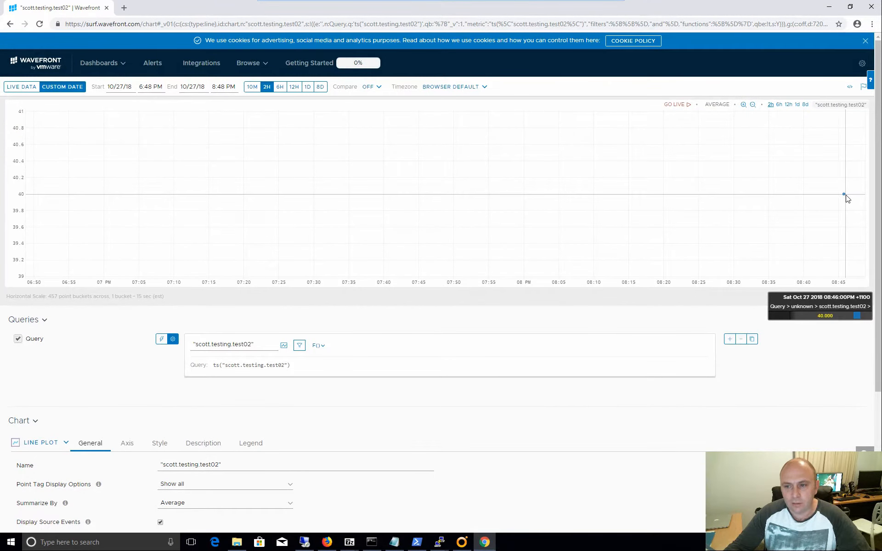
# - Switch to the tp-wf-proxy terminal and rerun the previous curl command with the test02 metric's value changed to 80
pyautogui.click(437, 545)
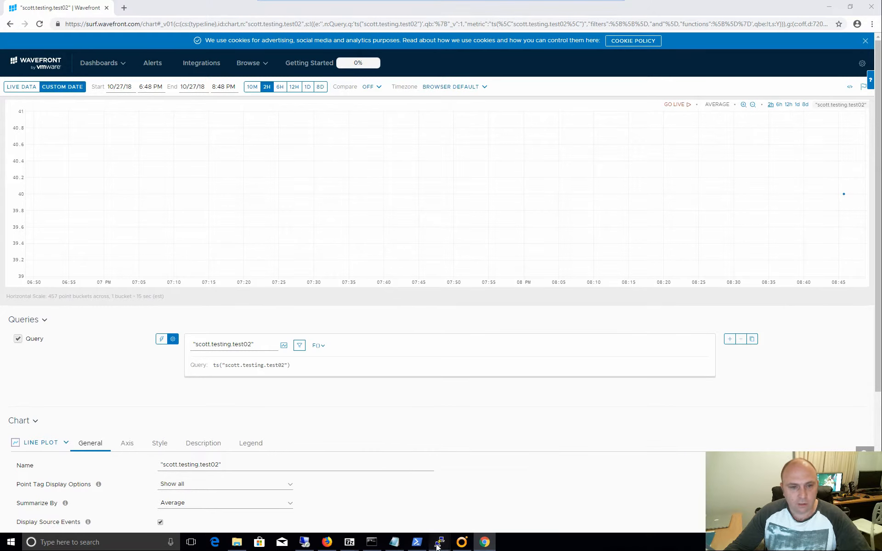
pyautogui.click(464, 505)
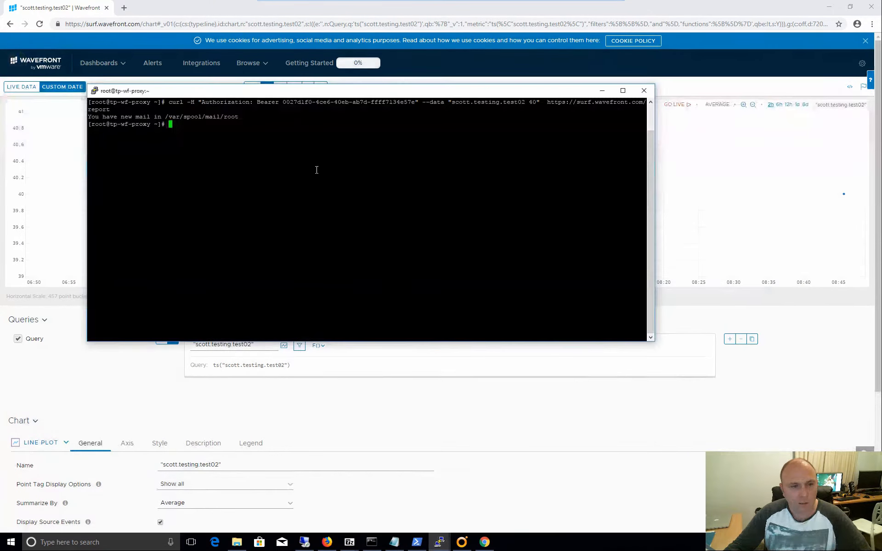
pyautogui.press('Up')
pyautogui.press('Left')
pyautogui.press('Left')
pyautogui.press('Left')
pyautogui.press('Left')
pyautogui.press('Left')
pyautogui.press('Left')
pyautogui.press('Left')
pyautogui.press('Left')
pyautogui.press('Left')
pyautogui.press('Left')
pyautogui.press('Left')
pyautogui.press('Left')
pyautogui.press('Left')
pyautogui.press('Left')
pyautogui.press('Left')
pyautogui.press('Left')
pyautogui.press('Left')
pyautogui.press('Left')
pyautogui.press('Left')
pyautogui.press('Left')
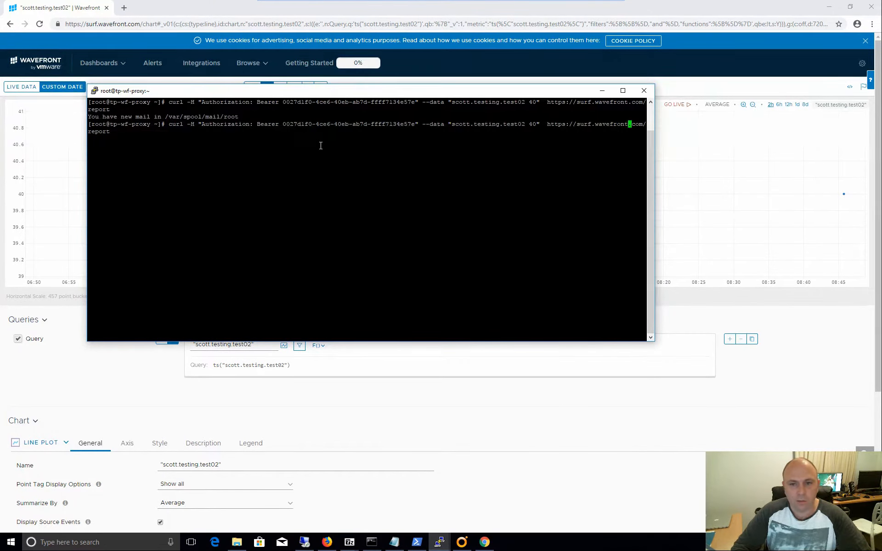
pyautogui.press('Left')
pyautogui.press('Left')
pyautogui.press('Left')
pyautogui.press('Left')
pyautogui.press('Left')
pyautogui.press('Left')
pyautogui.press('Left')
pyautogui.press('Left')
pyautogui.press('Left')
pyautogui.press('Left')
pyautogui.press('Left')
pyautogui.press('Left')
pyautogui.press('BackSpace')
pyautogui.write('5')
pyautogui.press('BackSpace')
pyautogui.press('BackSpace')
pyautogui.write('80')
pyautogui.press('Return')
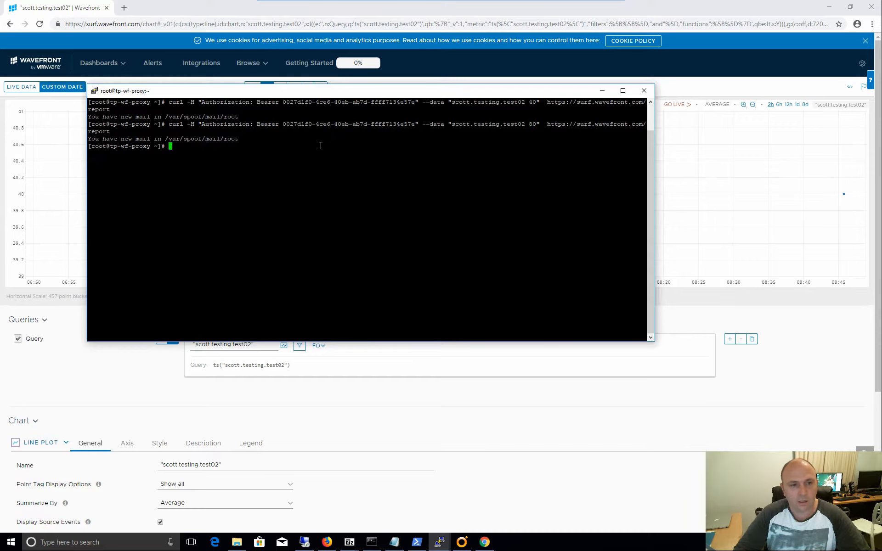
# - Rerun the curl command with the metric renamed to test03 and its value set to 60
pyautogui.press('Up')
pyautogui.press('Left')
pyautogui.press('Left')
pyautogui.press('Left')
pyautogui.press('Left')
pyautogui.press('Left')
pyautogui.press('Left')
pyautogui.press('Left')
pyautogui.press('Left')
pyautogui.press('Left')
pyautogui.press('Left')
pyautogui.press('Left')
pyautogui.press('Left')
pyautogui.press('Left')
pyautogui.press('Left')
pyautogui.press('Left')
pyautogui.press('Left')
pyautogui.press('Left')
pyautogui.press('Left')
pyautogui.press('Left')
pyautogui.press('Left')
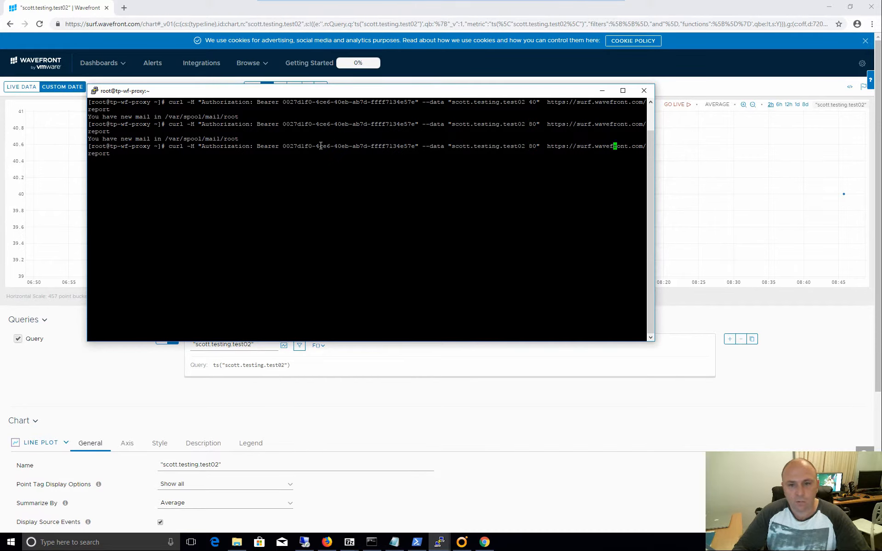
pyautogui.press('Left')
pyautogui.press('Left')
pyautogui.press('Left')
pyautogui.press('Left')
pyautogui.press('Left')
pyautogui.press('Left')
pyautogui.press('Left')
pyautogui.press('Left')
pyautogui.press('Left')
pyautogui.press('Left')
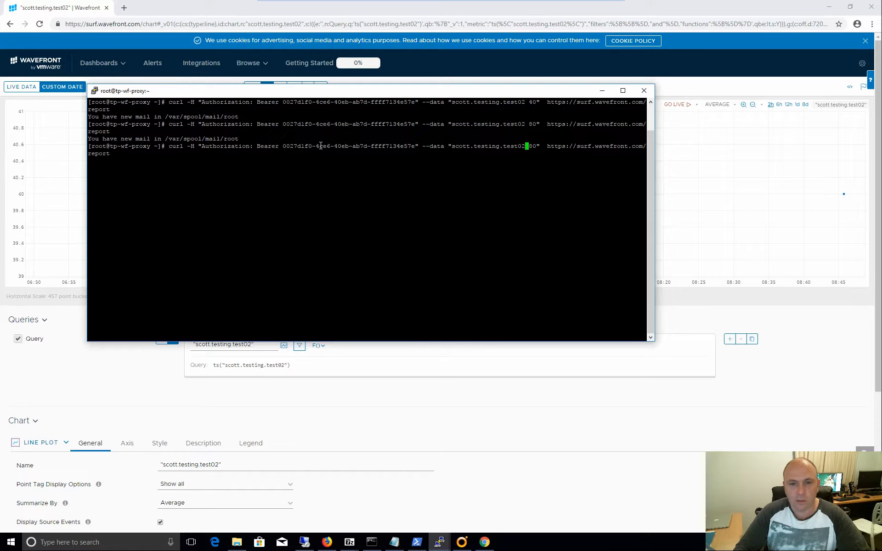
pyautogui.press('Right')
pyautogui.press('Right')
pyautogui.press('Right')
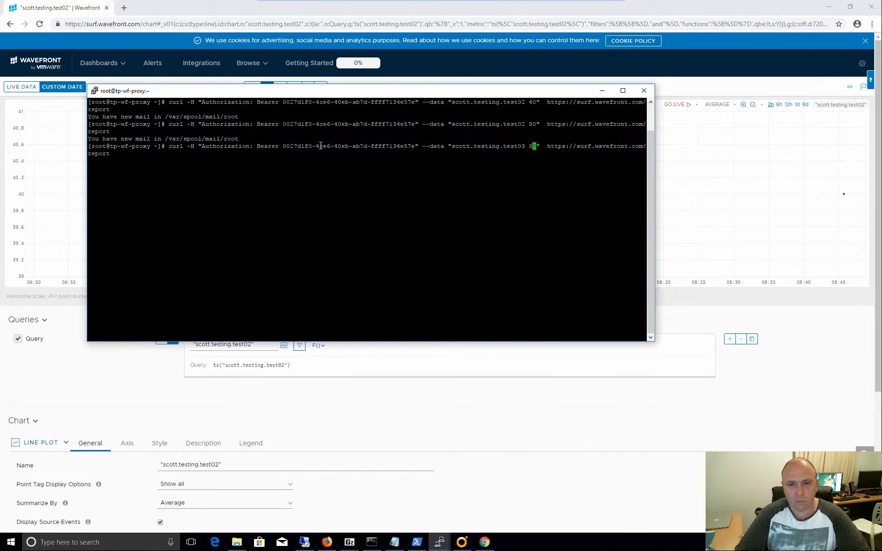
pyautogui.press('BackSpace')
pyautogui.press('BackSpace')
pyautogui.write('60')
pyautogui.press('Return')
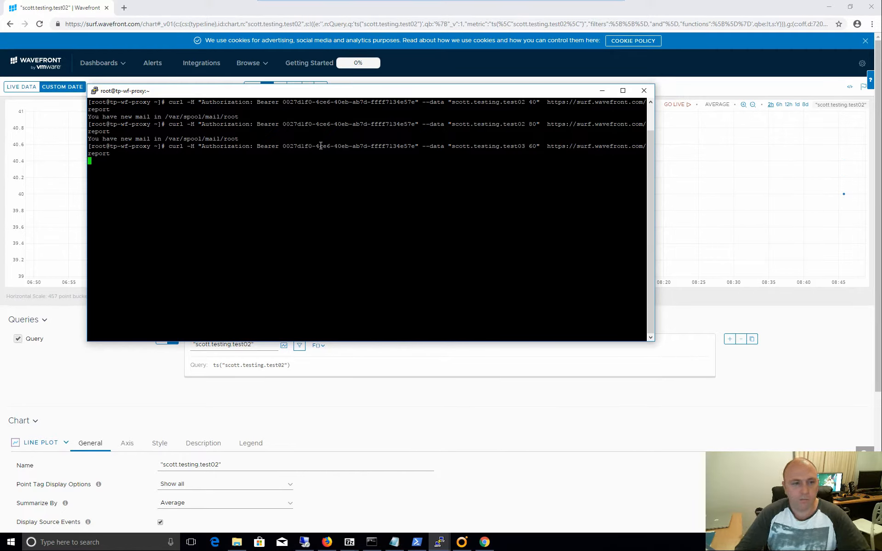
# - Return to Chrome and switch the test02 chart to live data to check the newly posted point
pyautogui.click(21, 87)
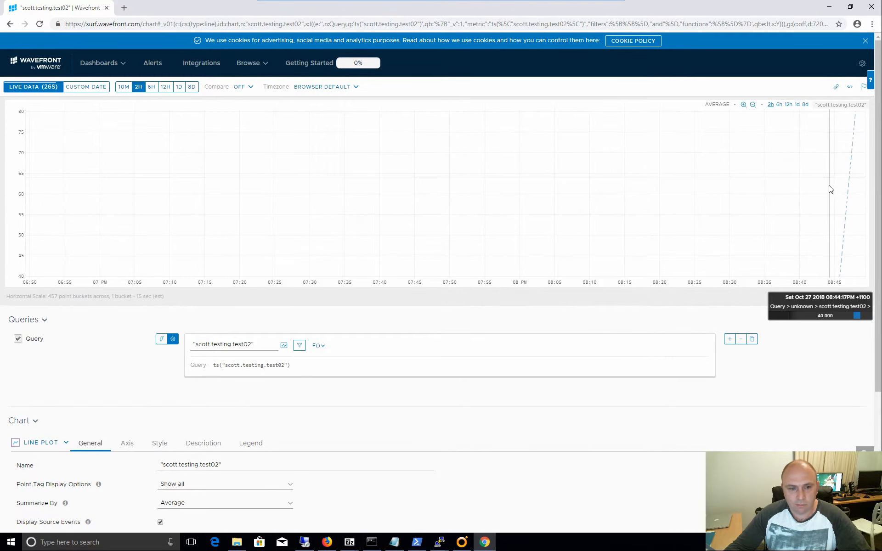
pyautogui.scroll(-3, 830, 189)
pyautogui.scroll(3, 819, 185)
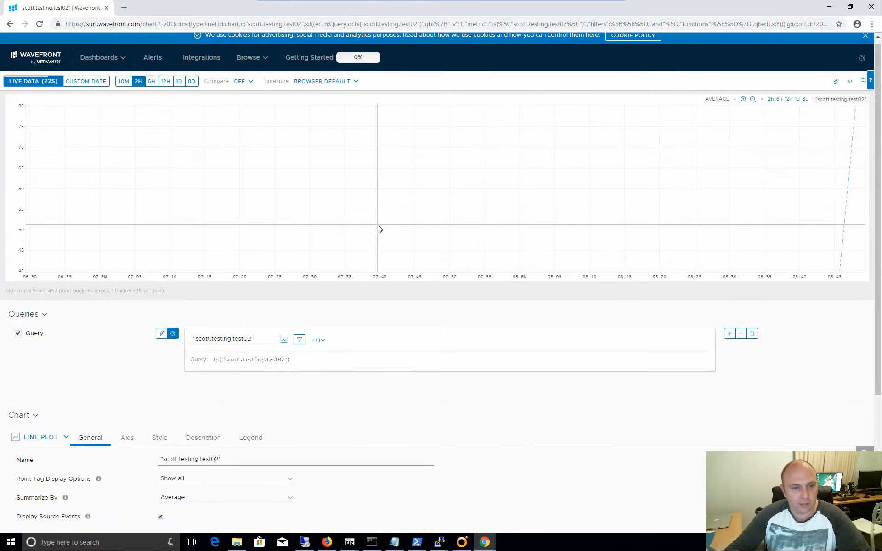
# - Try other time windows on the test02 chart, including zooming out, and return it to live data
pyautogui.click(753, 99)
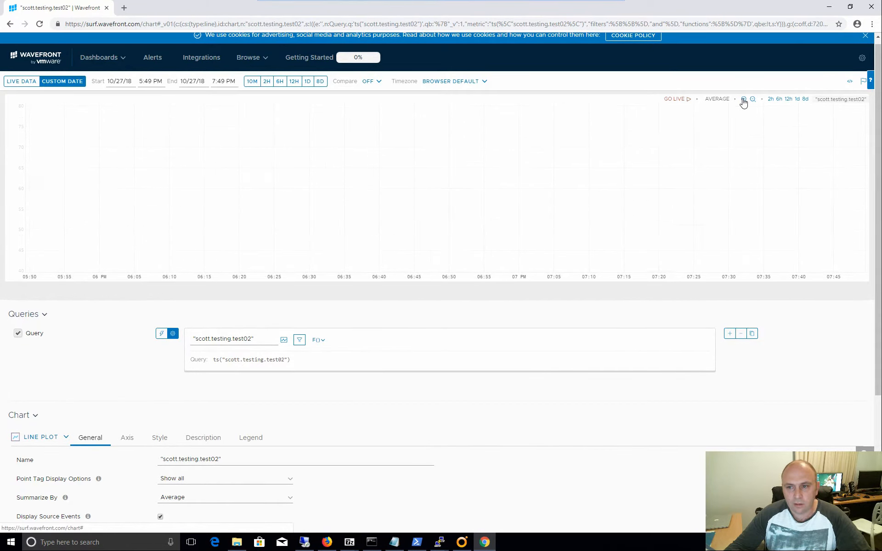
pyautogui.click(753, 100)
pyautogui.click(770, 99)
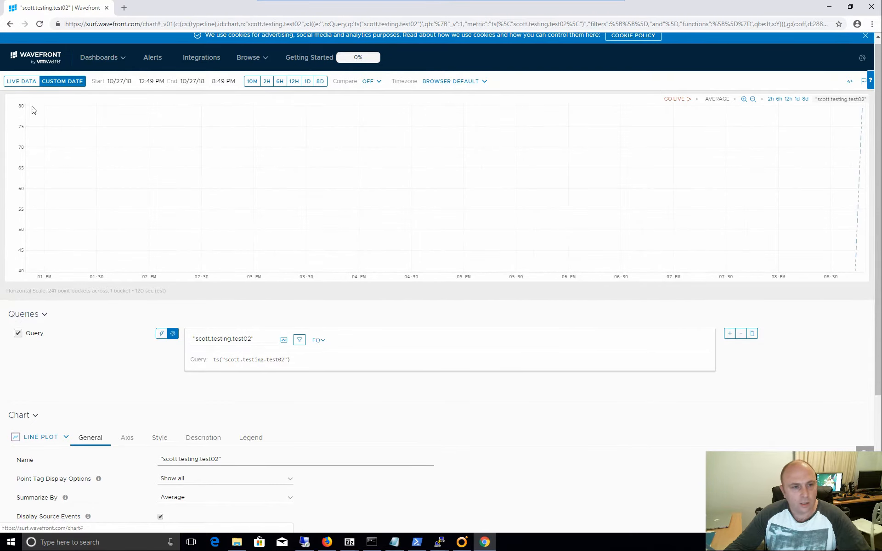
pyautogui.click(9, 86)
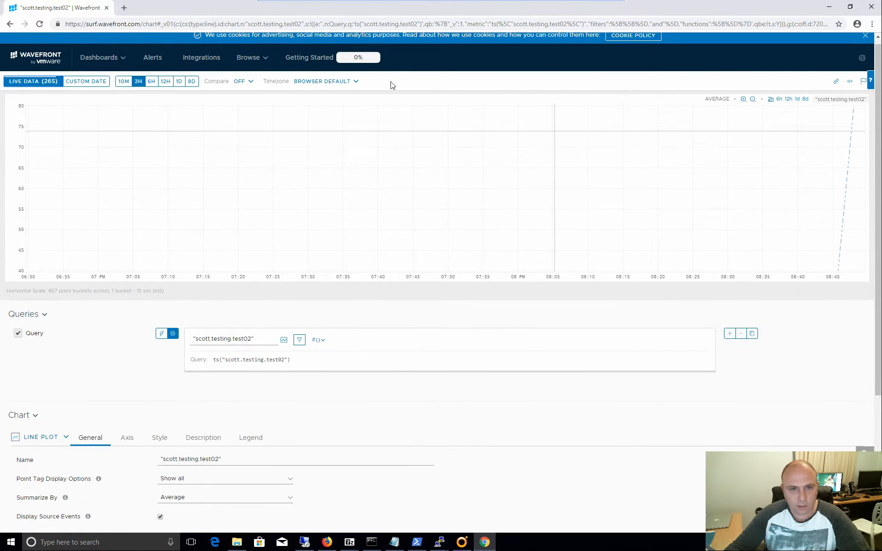
# - Go back to the testing folder in the Metrics browser and open the test03 metric's chart
pyautogui.click(10, 26)
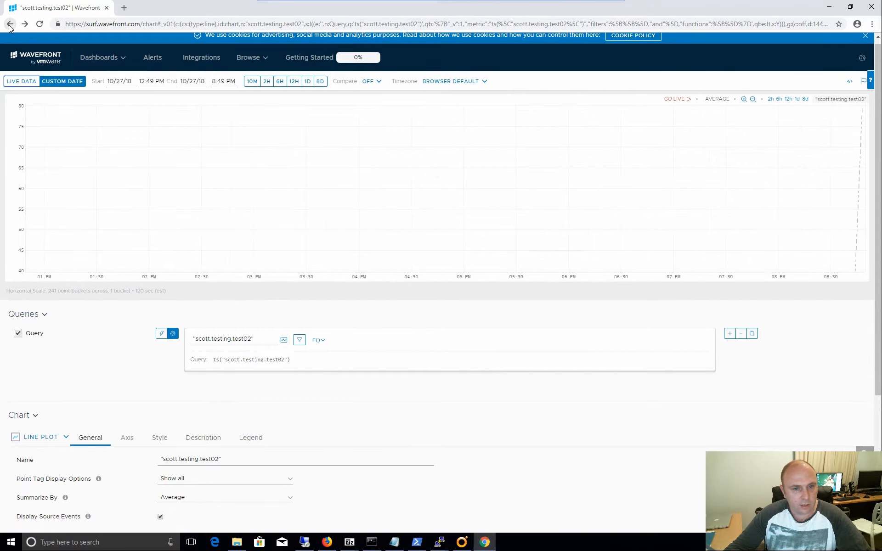
pyautogui.click(10, 25)
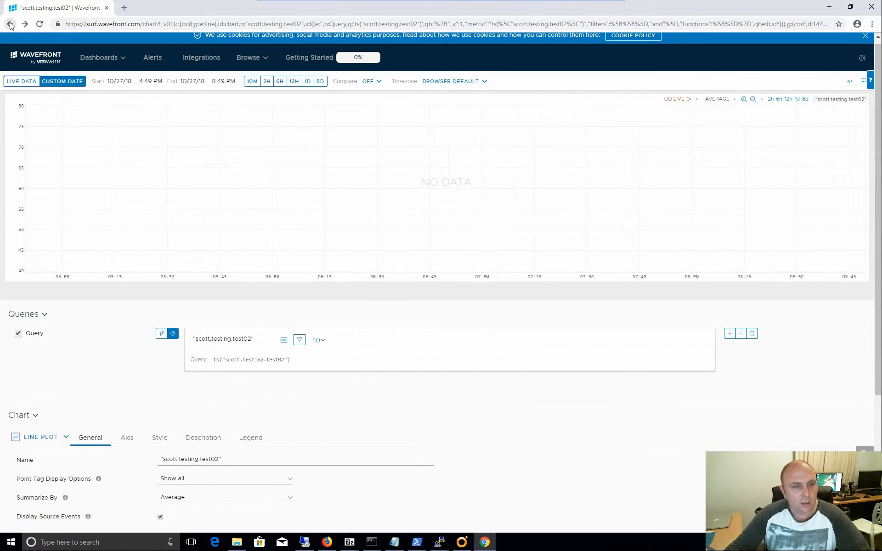
pyautogui.click(10, 26)
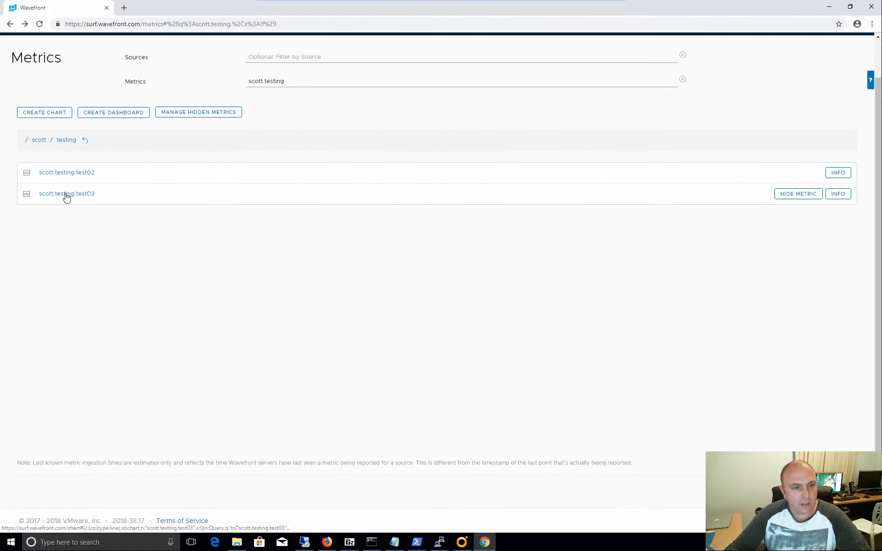
pyautogui.click(66, 195)
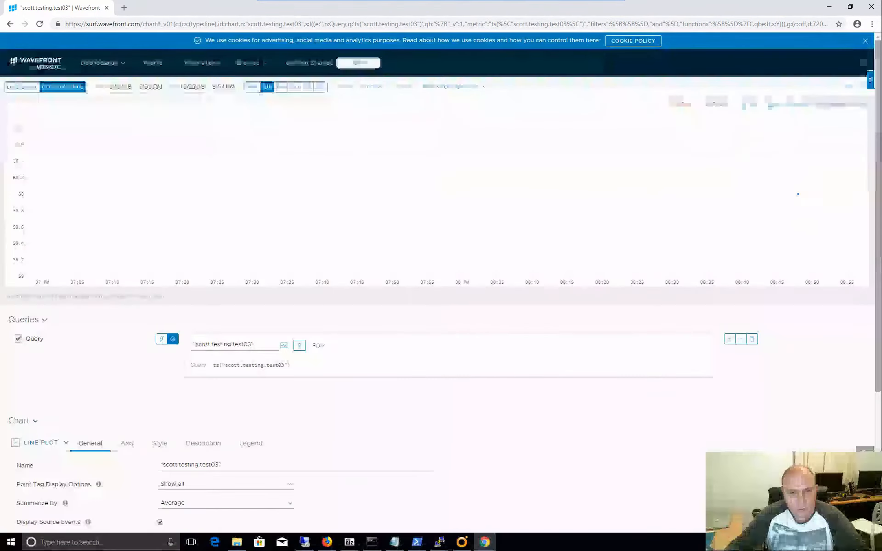
# - Switch to the terminal with the Python script and review its imports, proxy socket connection, API endpoint URL and send function
pyautogui.moveTo(439, 542)
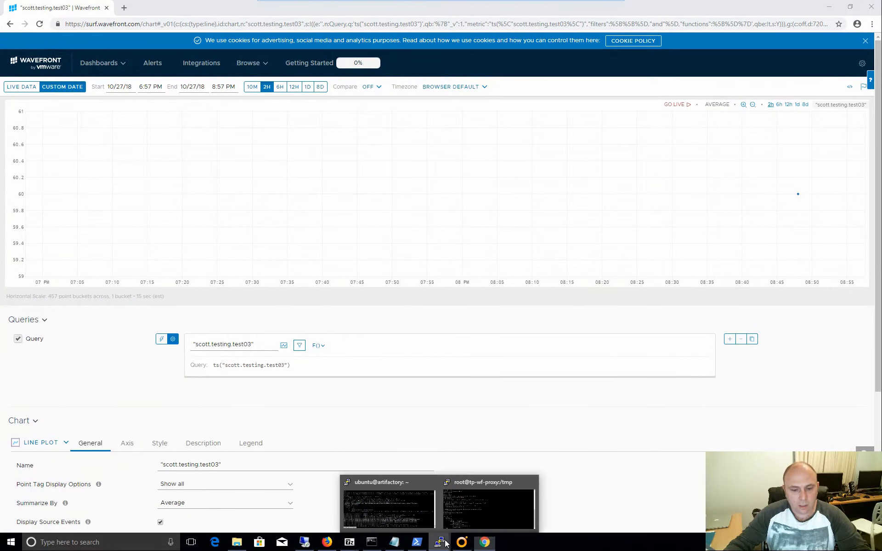
pyautogui.click(472, 488)
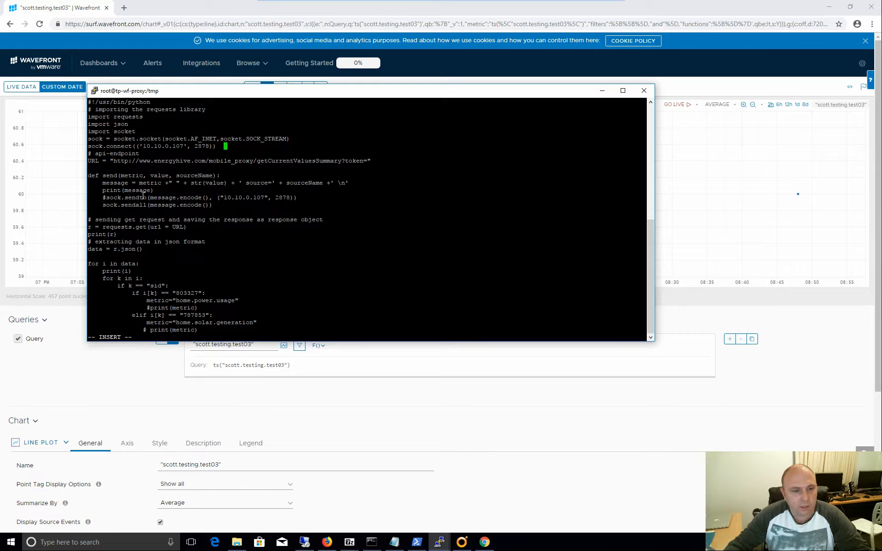
pyautogui.press('Down')
pyautogui.press('Down')
pyautogui.press('Down')
pyautogui.press('Down')
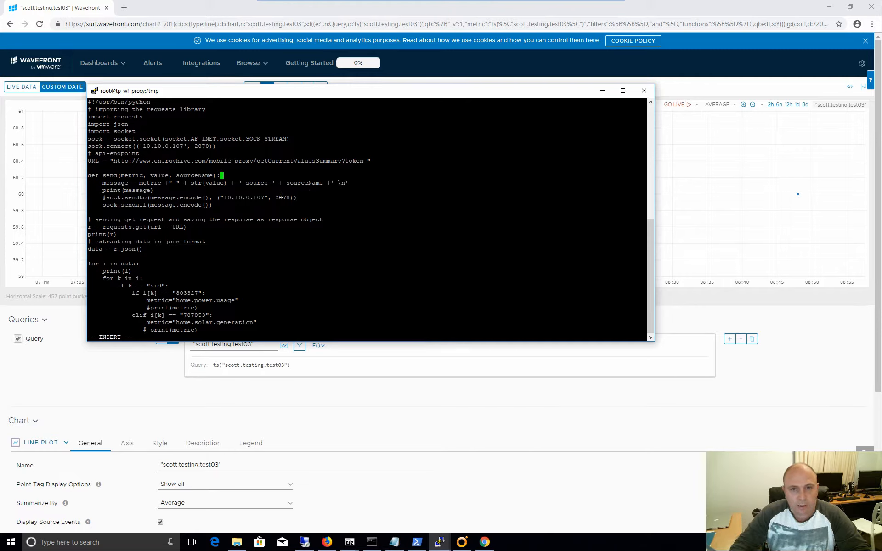
pyautogui.press('Down')
pyautogui.press('Down')
pyautogui.press('Down')
pyautogui.press('Down')
pyautogui.press('Down')
pyautogui.press('Down')
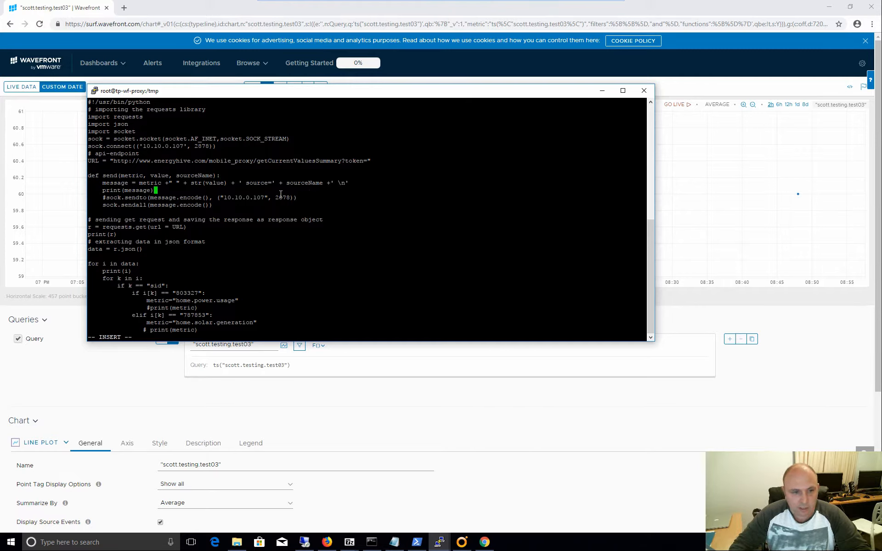
# - Review the script's API request and the loop that assigns the home power usage, solar generation and lab usage metric names
pyautogui.press('Down')
pyautogui.press('Down')
pyautogui.press('Down')
pyautogui.press('Down')
pyautogui.press('Down')
pyautogui.press('Down')
pyautogui.press('Down')
pyautogui.press('Down')
pyautogui.press('Down')
pyautogui.press('Down')
pyautogui.press('Down')
pyautogui.press('Down')
pyautogui.press('Down')
pyautogui.press('Down')
pyautogui.press('Down')
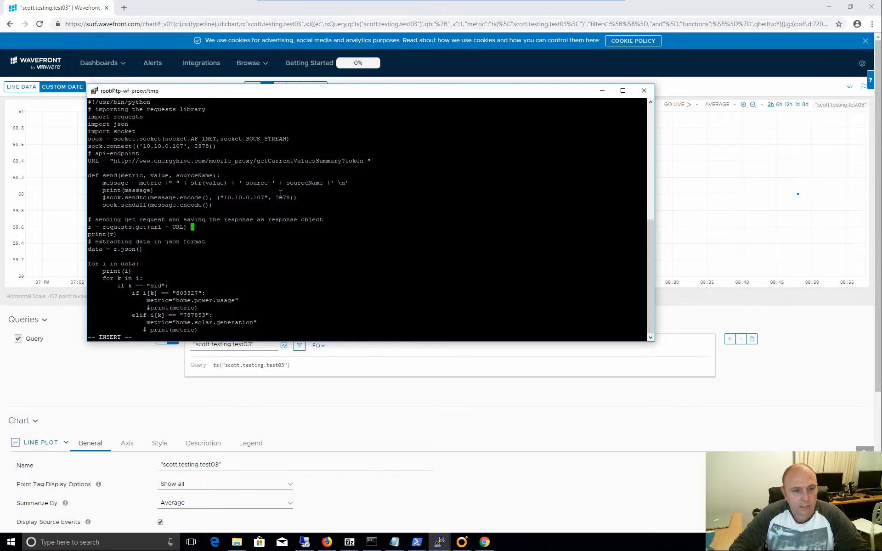
pyautogui.press('Return')
pyautogui.write('else:')
pyautogui.rightClick(280, 194)
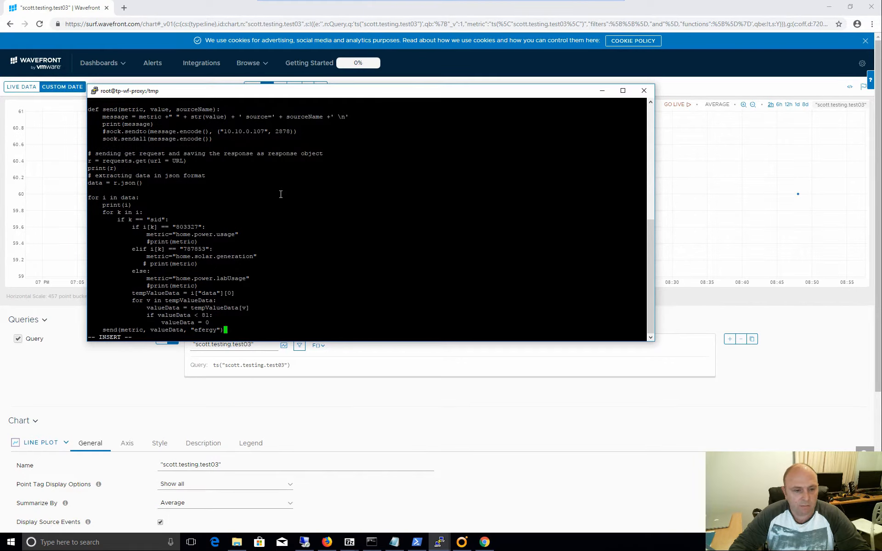
pyautogui.press('Up')
pyautogui.press('Up')
pyautogui.press('Up')
pyautogui.press('Up')
pyautogui.press('Up')
pyautogui.press('Up')
pyautogui.press('Up')
pyautogui.press('Up')
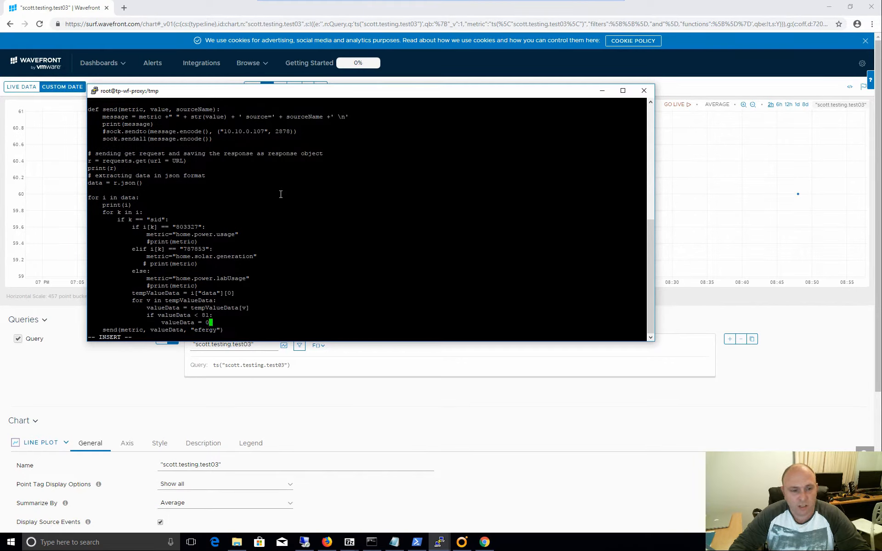
pyautogui.press('Up')
pyautogui.press('Up')
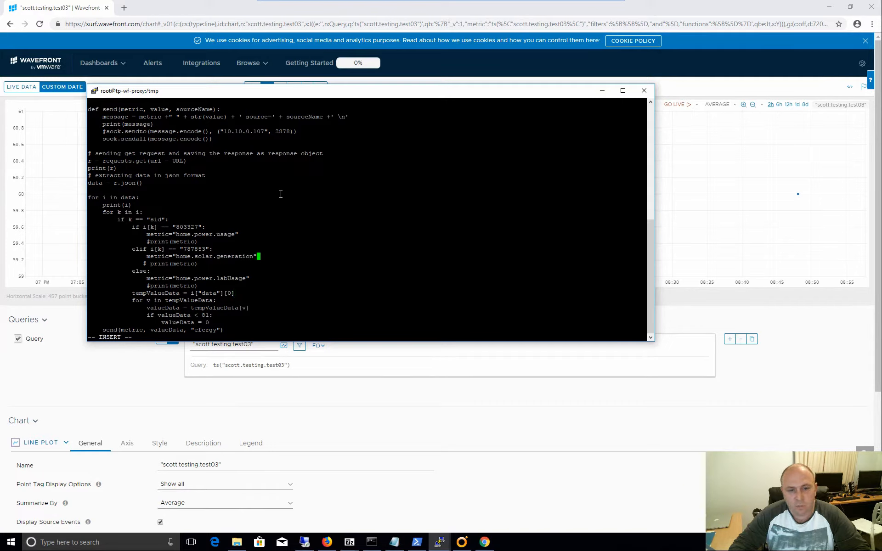
# - Review the end of the script, covering the value handling, the send call and the socket shutdown
pyautogui.press('Down')
pyautogui.press('Down')
pyautogui.press('Down')
pyautogui.press('Down')
pyautogui.press('Down')
pyautogui.press('Down')
pyautogui.press('Down')
pyautogui.press('Down')
pyautogui.press('Down')
pyautogui.press('Down')
pyautogui.press('Down')
pyautogui.press('Down')
pyautogui.press('Down')
pyautogui.press('Down')
pyautogui.press('Down')
pyautogui.press('Up')
pyautogui.press('Up')
pyautogui.press('Up')
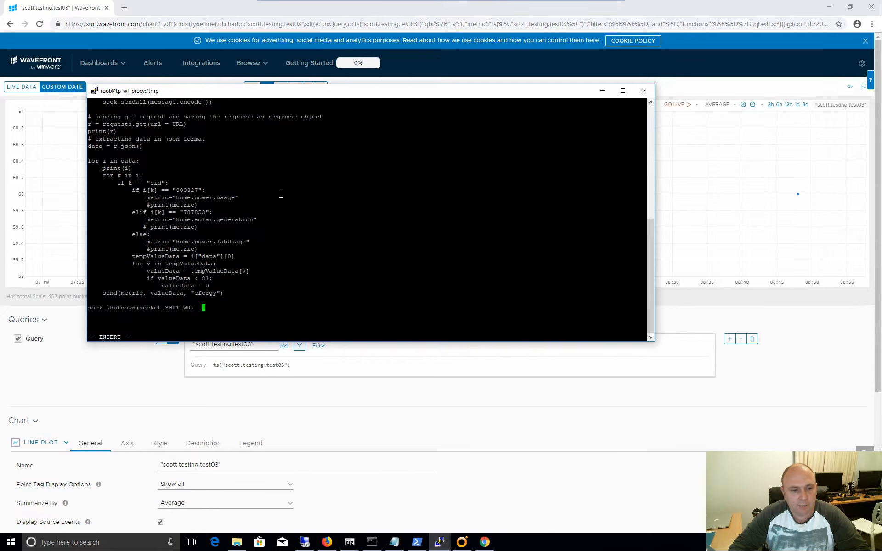
# - Save the Python script powermetrics.py and exit the vi editor back to the shell
pyautogui.press('Up')
pyautogui.press('Up')
pyautogui.press('Up')
pyautogui.press('Up')
pyautogui.press('Up')
pyautogui.press('Up')
pyautogui.press('Up')
pyautogui.press('Up')
pyautogui.press('Up')
pyautogui.press('Up')
pyautogui.press('Up')
pyautogui.press('Up')
pyautogui.press('Up')
pyautogui.press('Up')
pyautogui.press('Up')
pyautogui.press('Up')
pyautogui.press('Up')
pyautogui.press('Up')
pyautogui.press('Up')
pyautogui.press('Escape')
pyautogui.write(':')
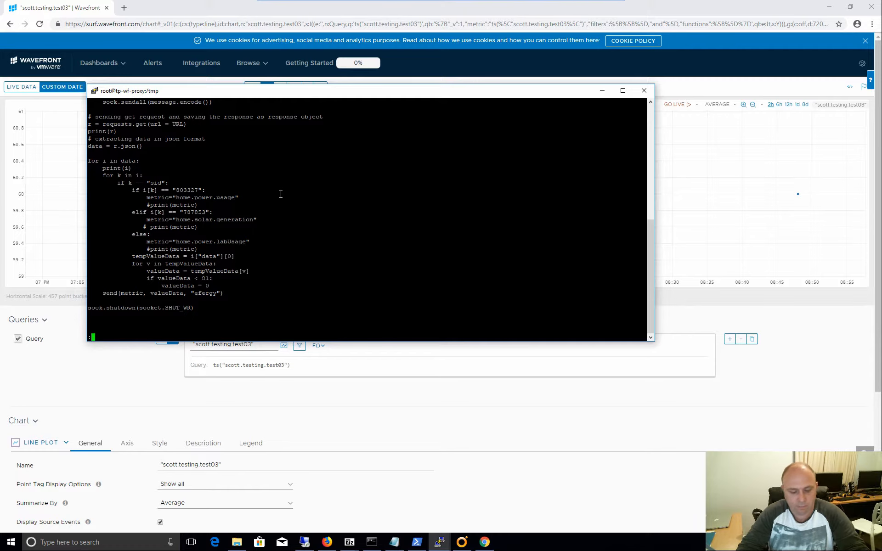
pyautogui.write('wq')
pyautogui.press('Return')
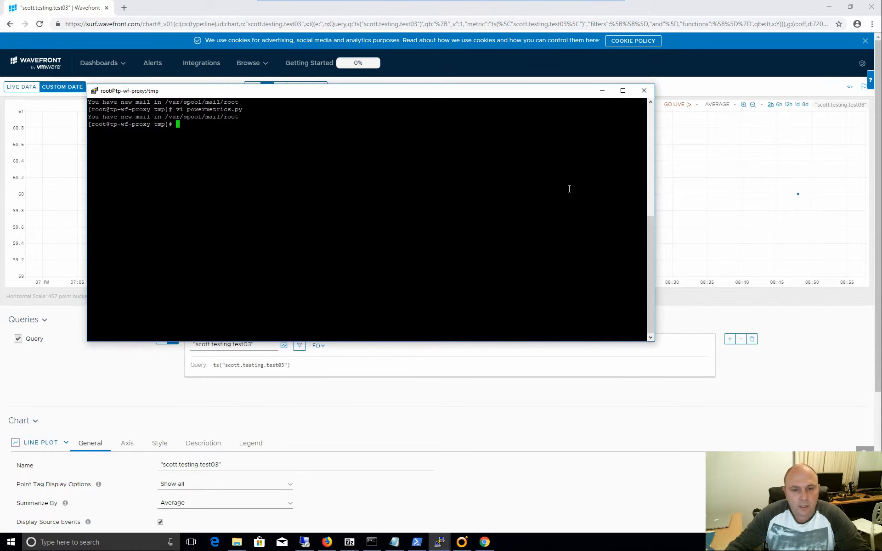
# - Switch to the Firefox window with the home metrics list and open the chart of home.power.labUsage
pyautogui.click(605, 404)
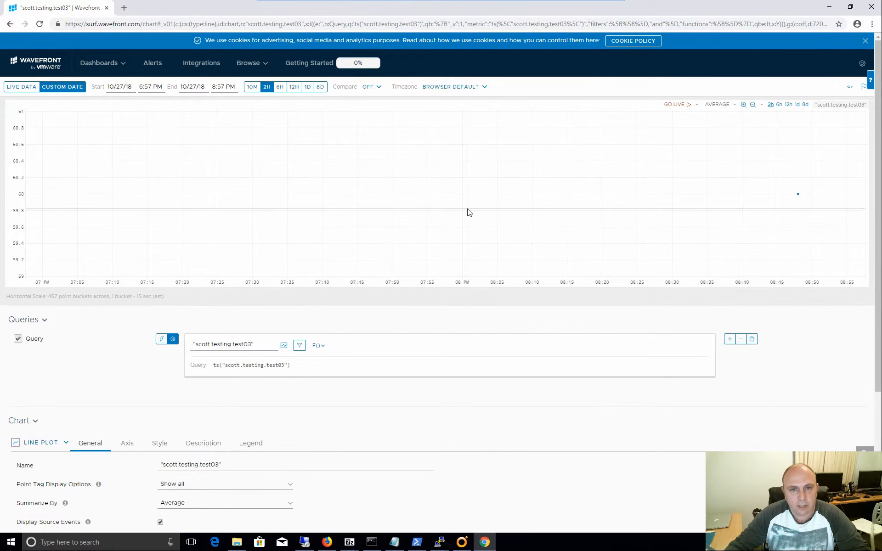
pyautogui.click(830, 7)
pyautogui.click(439, 412)
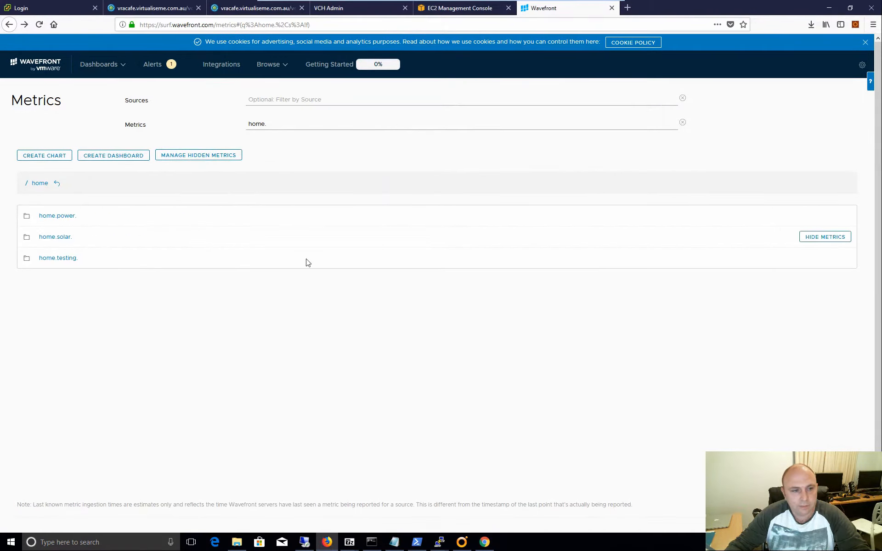
pyautogui.click(58, 216)
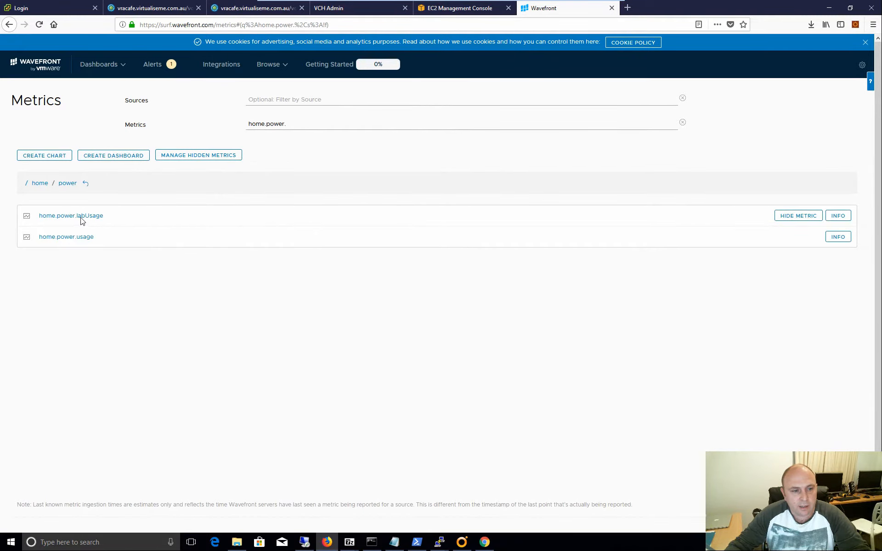
pyautogui.click(84, 220)
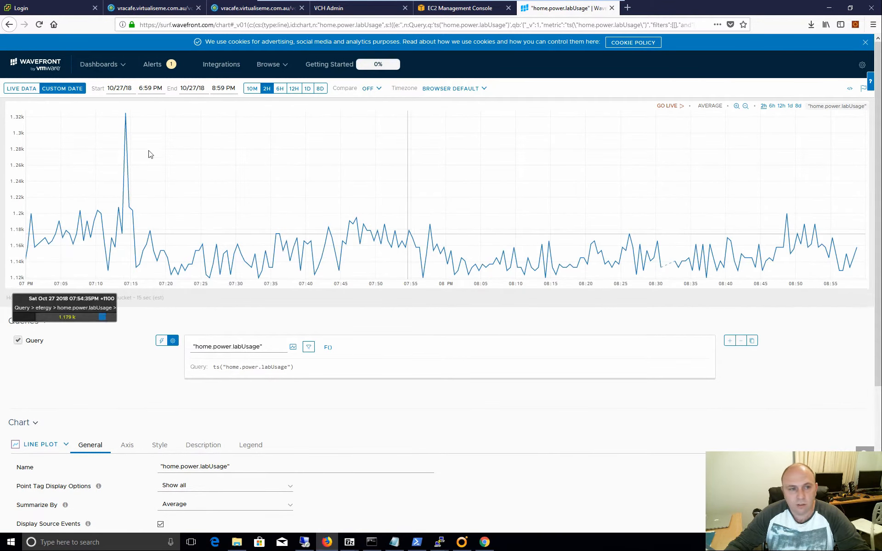
# - Leave the labUsage chart, return to the home metrics, and open the list of all dashboards
pyautogui.click(8, 25)
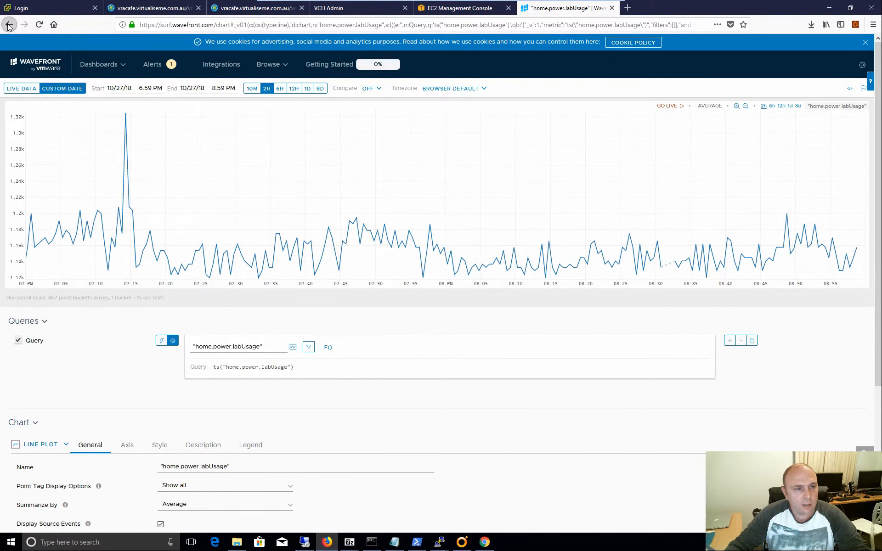
pyautogui.click(9, 26)
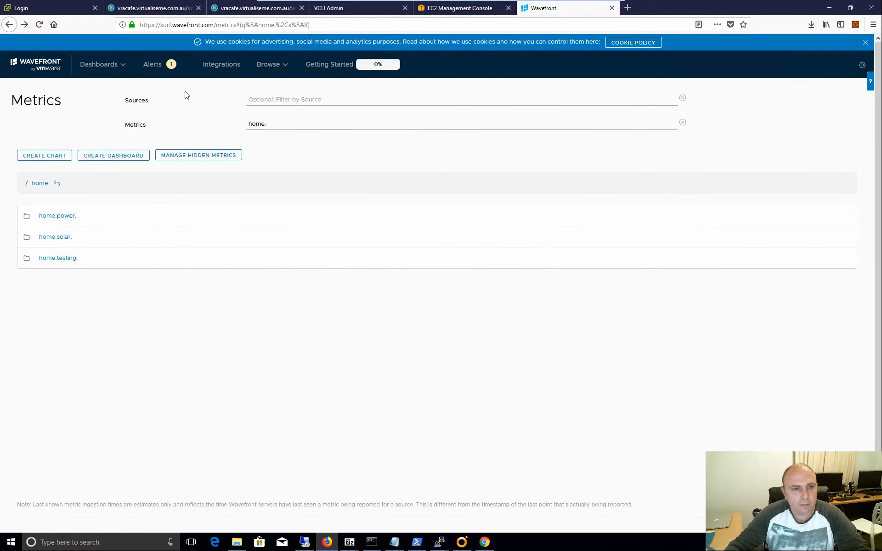
pyautogui.click(111, 68)
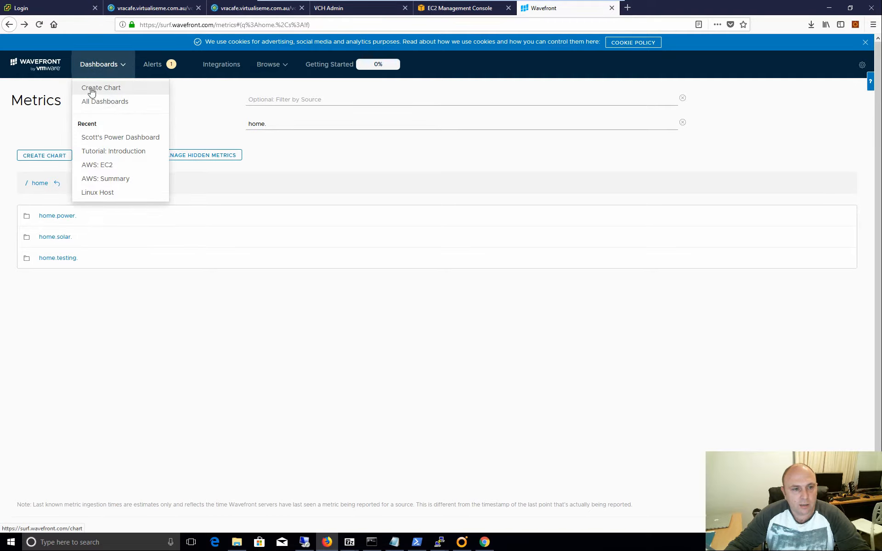
pyautogui.click(111, 102)
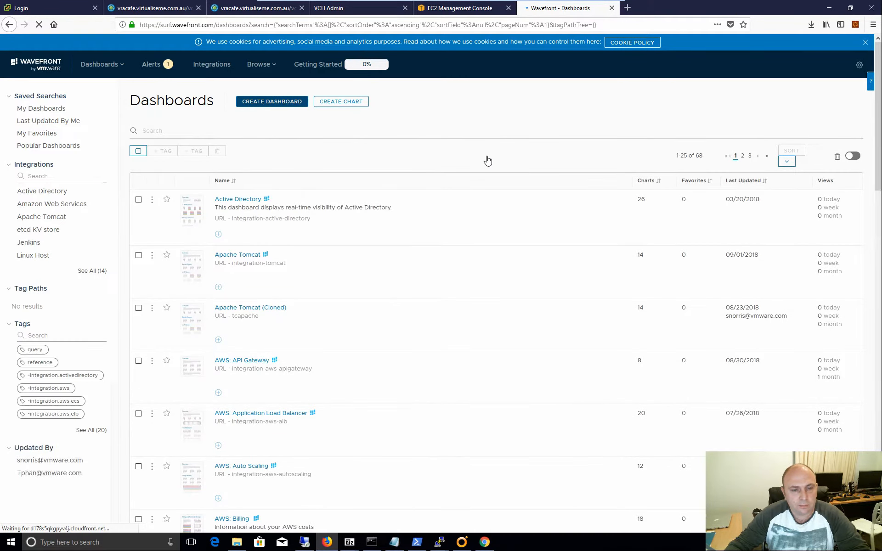
# - Create a new dashboard with energy-video as both its URL and its name
pyautogui.click(264, 101)
pyautogui.click(393, 276)
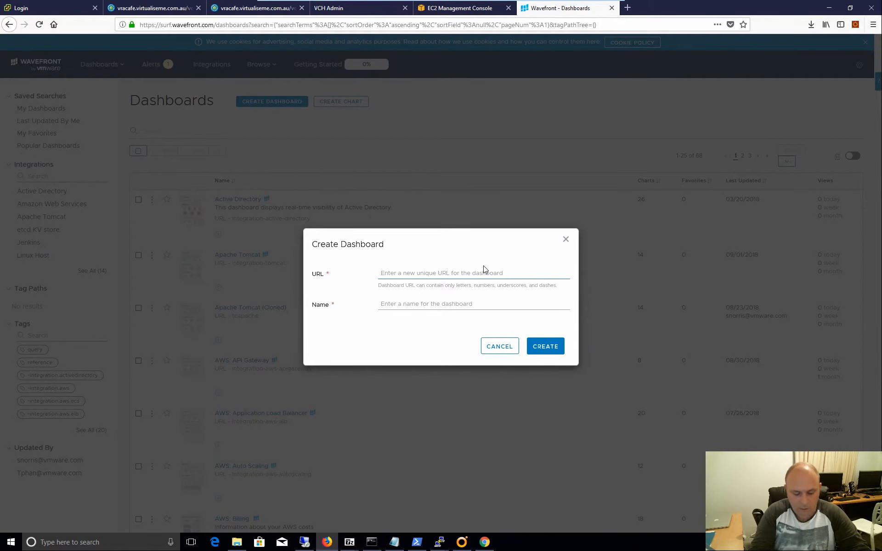
pyautogui.write('ener')
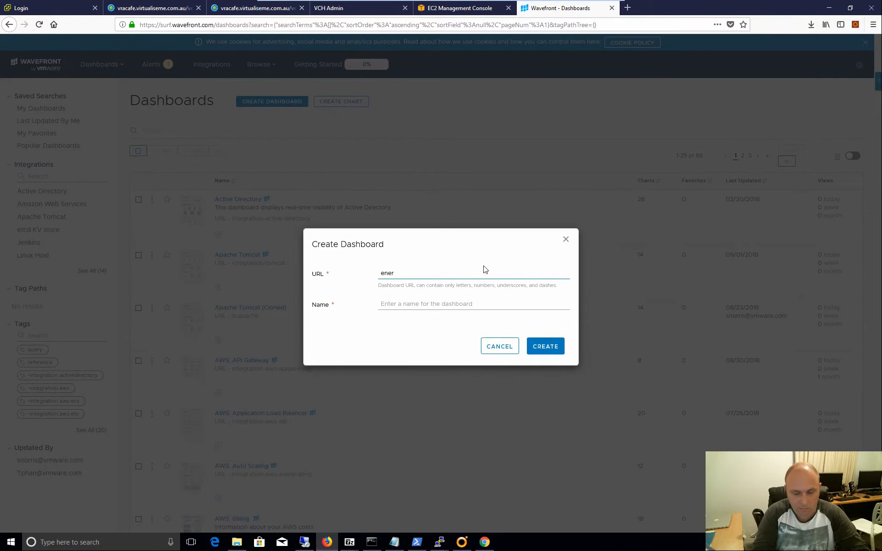
pyautogui.write('gy-vid')
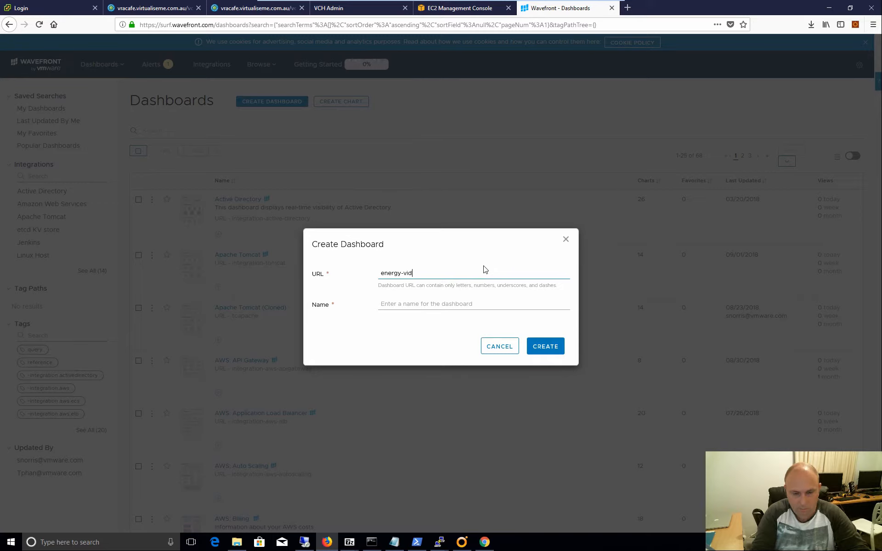
pyautogui.write('eo')
pyautogui.moveTo(441, 272); pyautogui.dragTo(367, 274)
pyautogui.hotkey('ctrl', 'c')
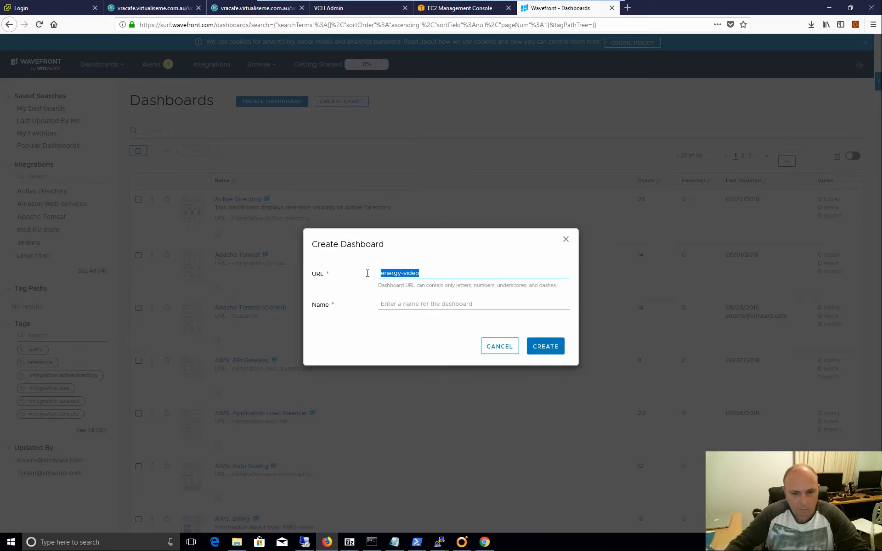
pyautogui.click(420, 304)
pyautogui.hotkey('ctrl', 'v')
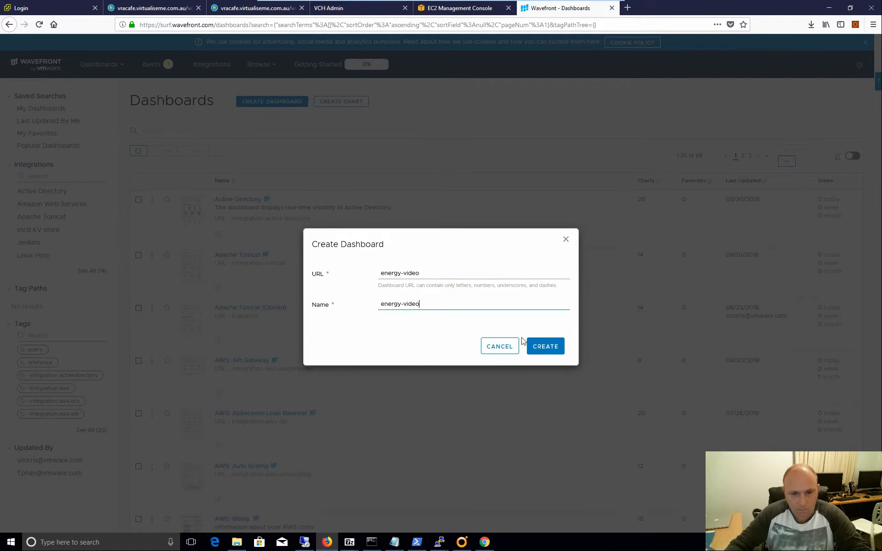
pyautogui.click(551, 350)
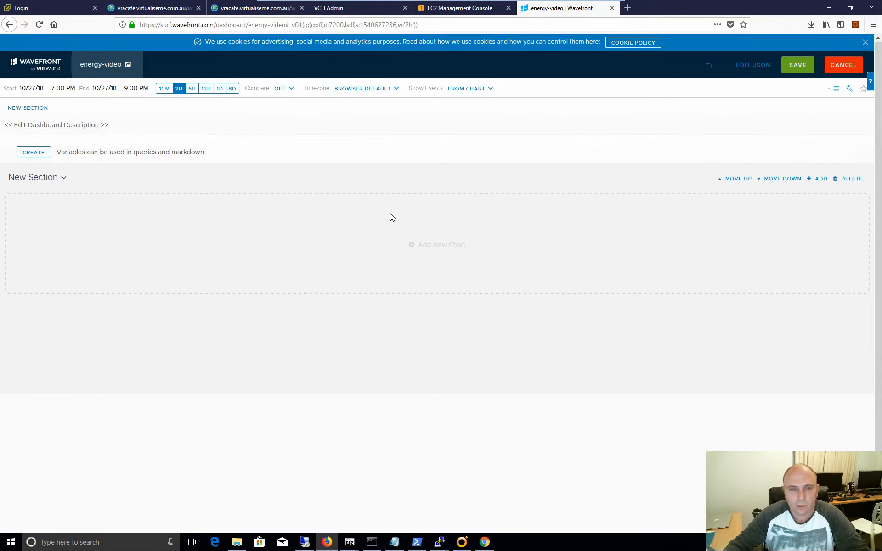
# - Add a chart to the dashboard's new section with the query ts(home.power.usage), plus a second empty query
pyautogui.click(421, 250)
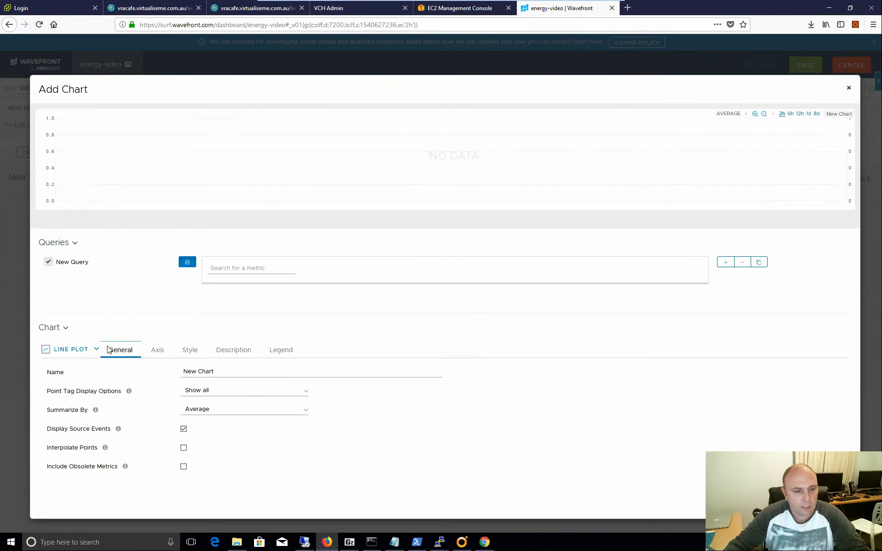
pyautogui.click(231, 268)
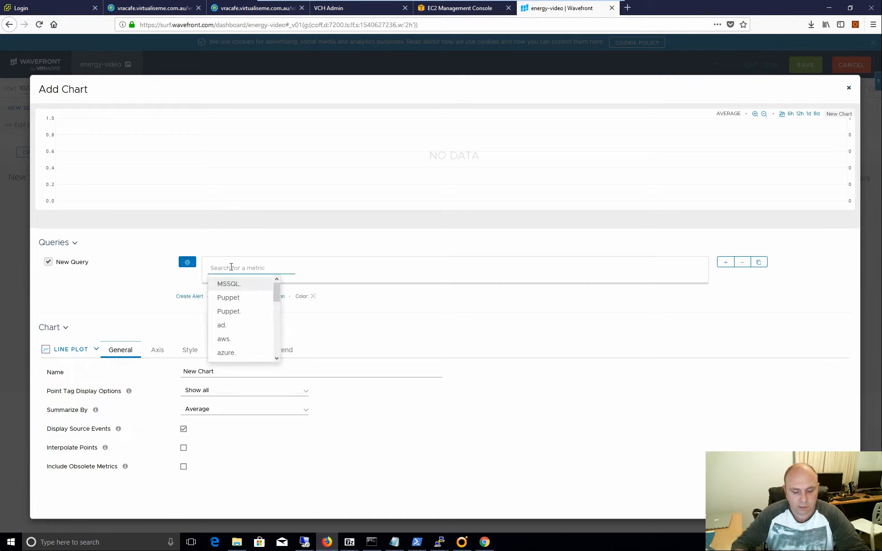
pyautogui.write('home')
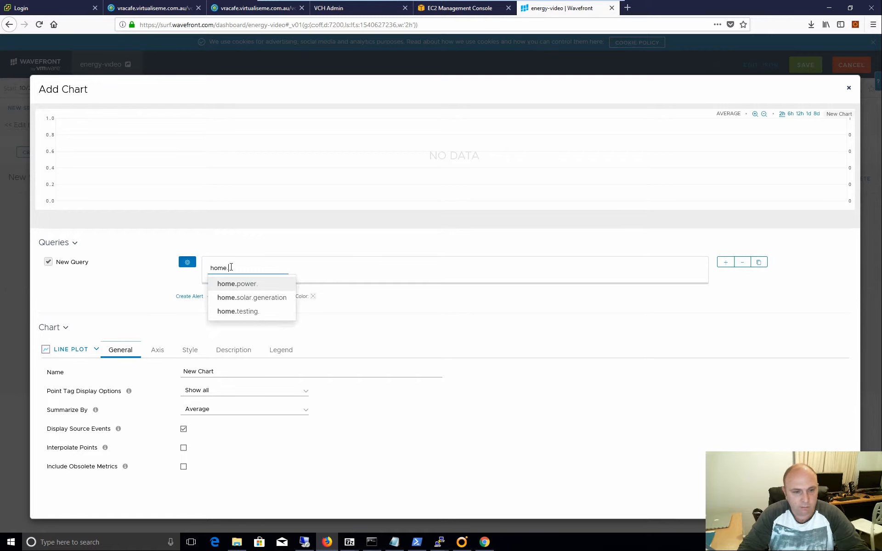
pyautogui.write('.p')
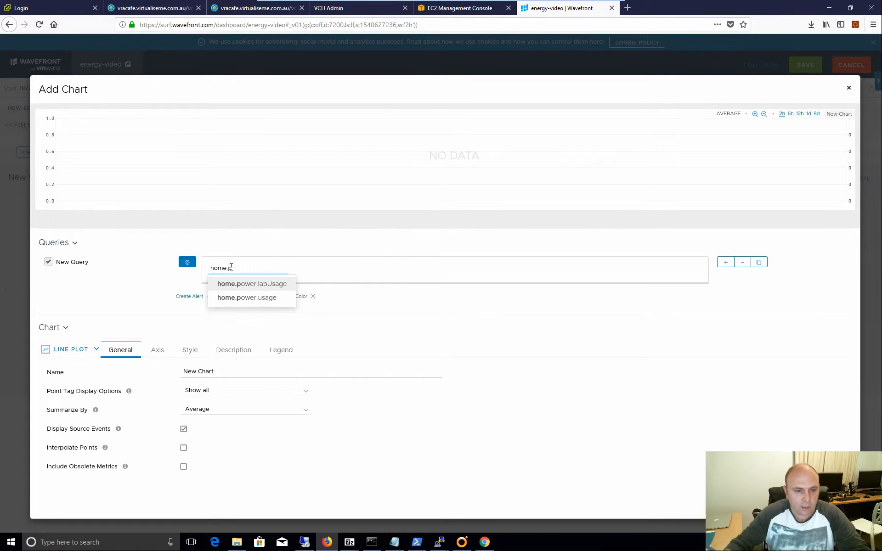
pyautogui.click(243, 298)
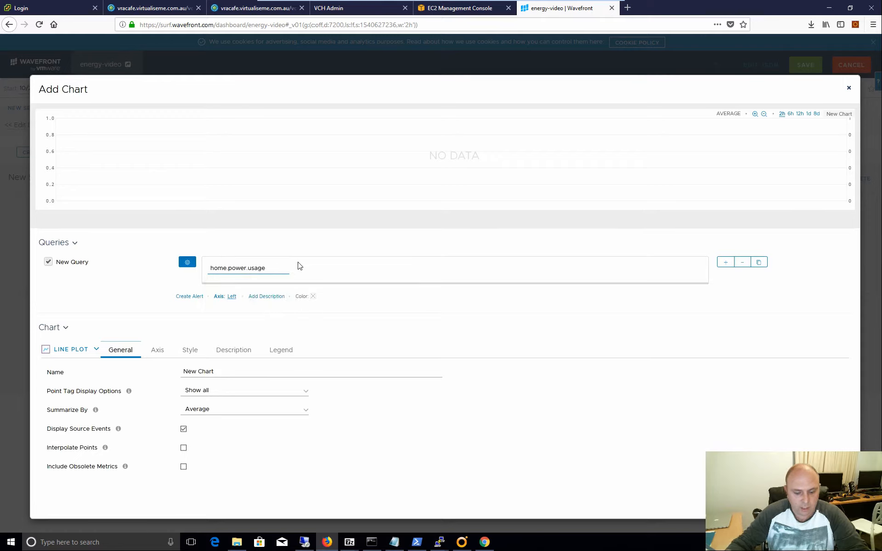
pyautogui.write('ts(')
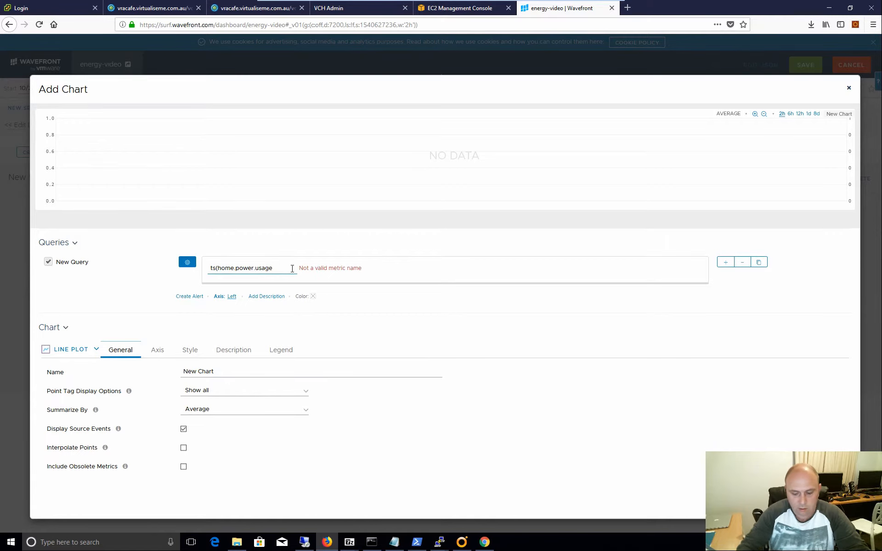
pyautogui.click(292, 269)
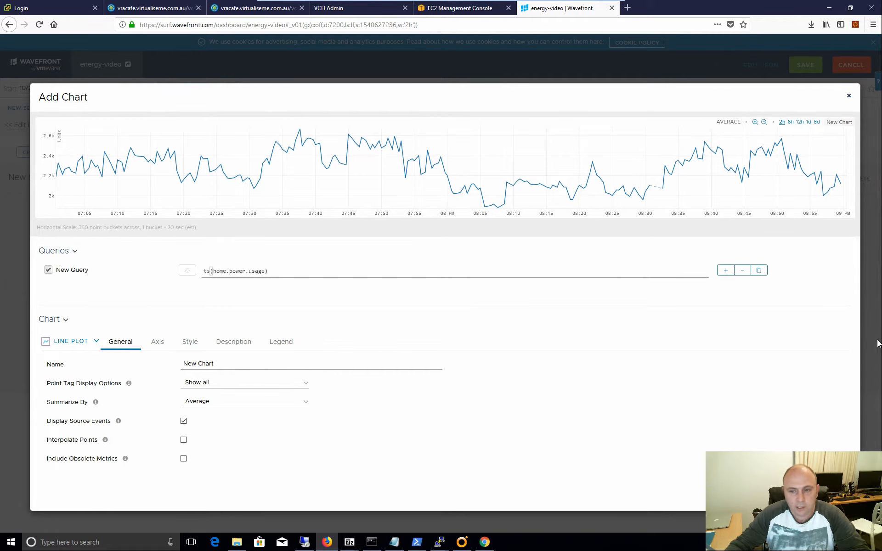
pyautogui.click(725, 273)
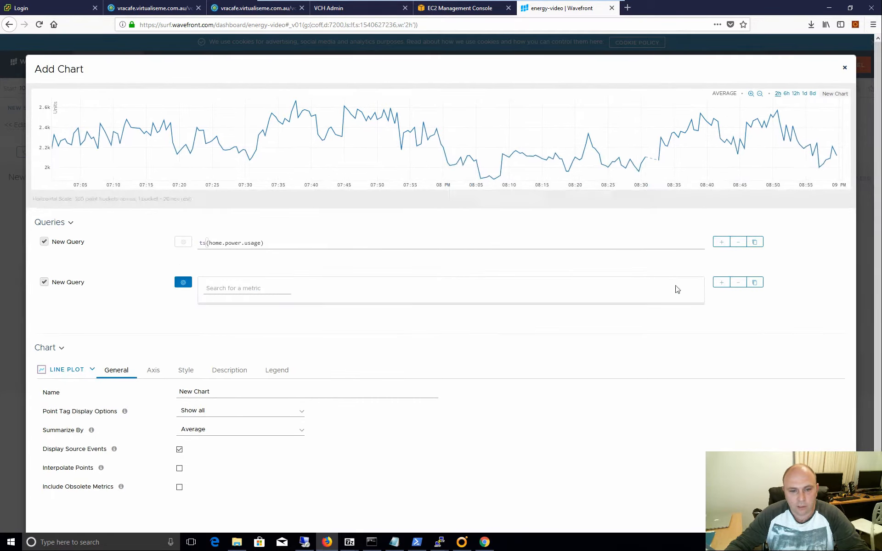
pyautogui.click(209, 288)
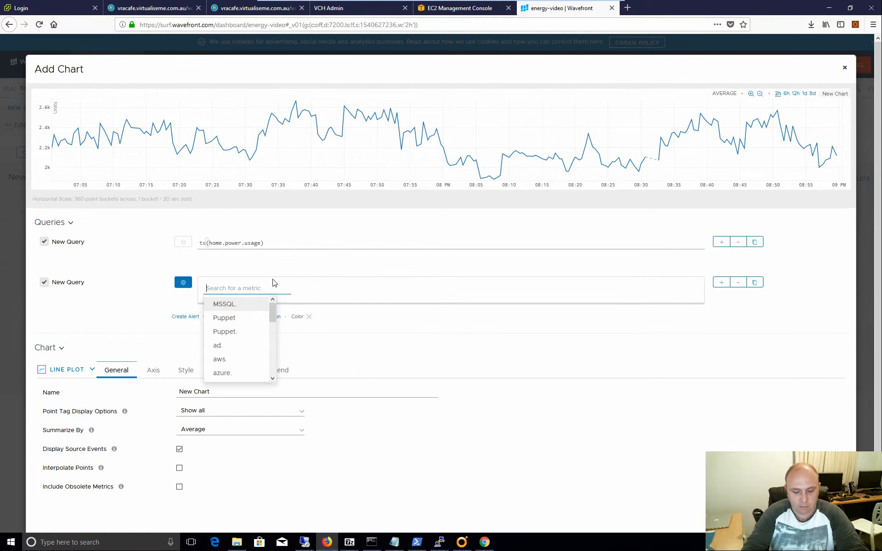
pyautogui.write('ts(home')
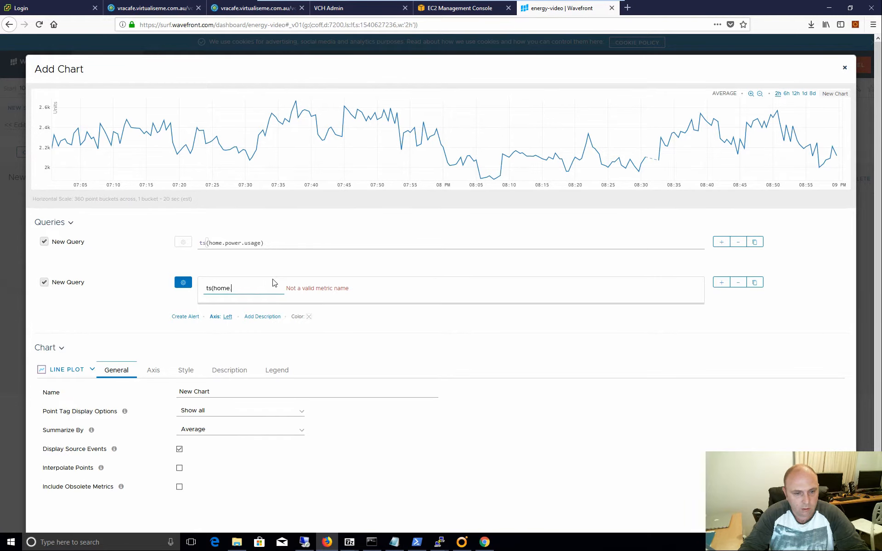
pyautogui.write('.')
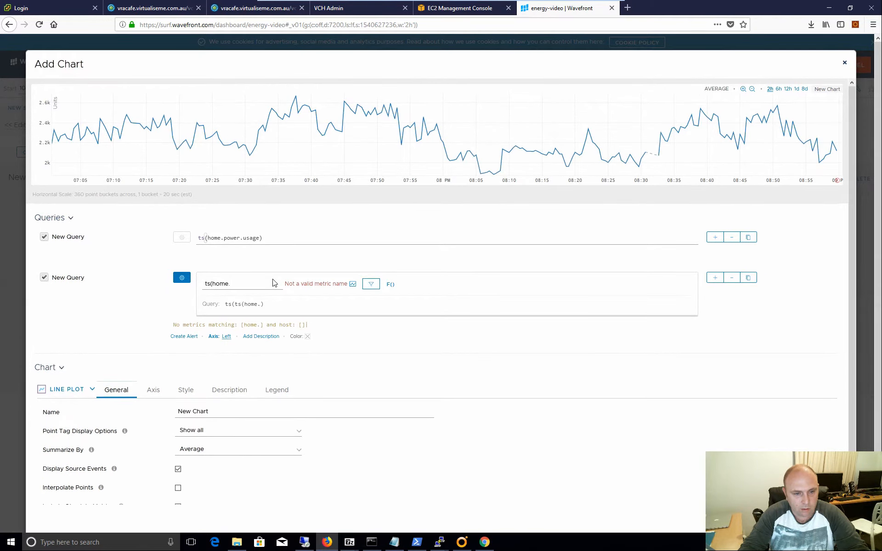
pyautogui.press('BackSpace')
pyautogui.press('BackSpace')
pyautogui.press('BackSpace')
pyautogui.click(245, 286)
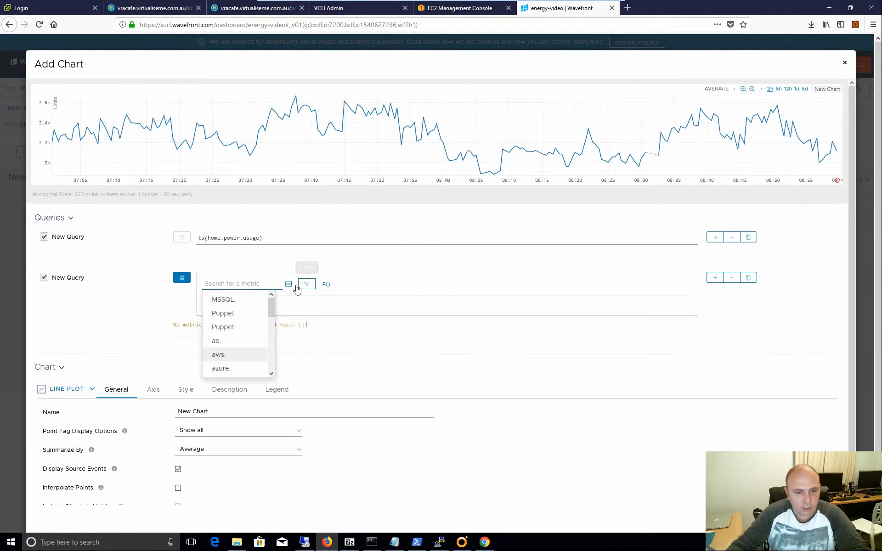
# - Switch the second query to the text query editor and set it to ts(home.solar.generation)
pyautogui.click(182, 278)
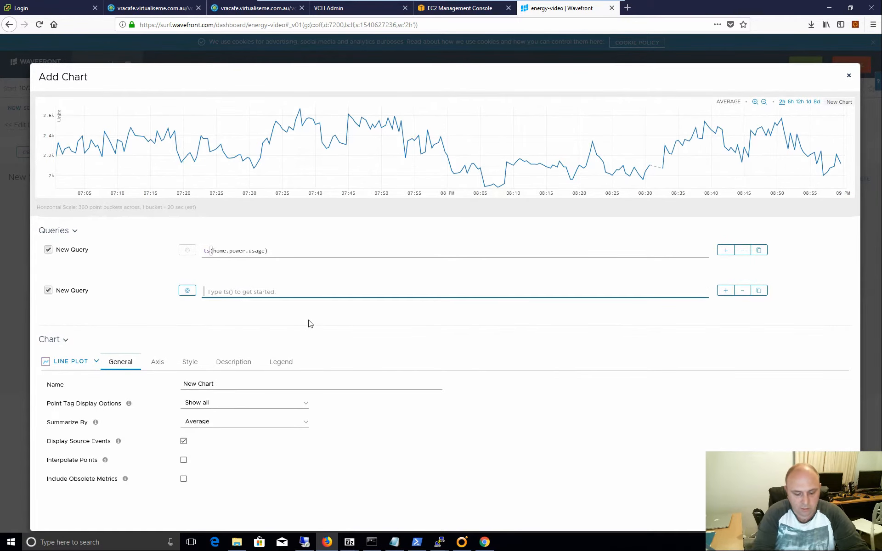
pyautogui.write('ts(')
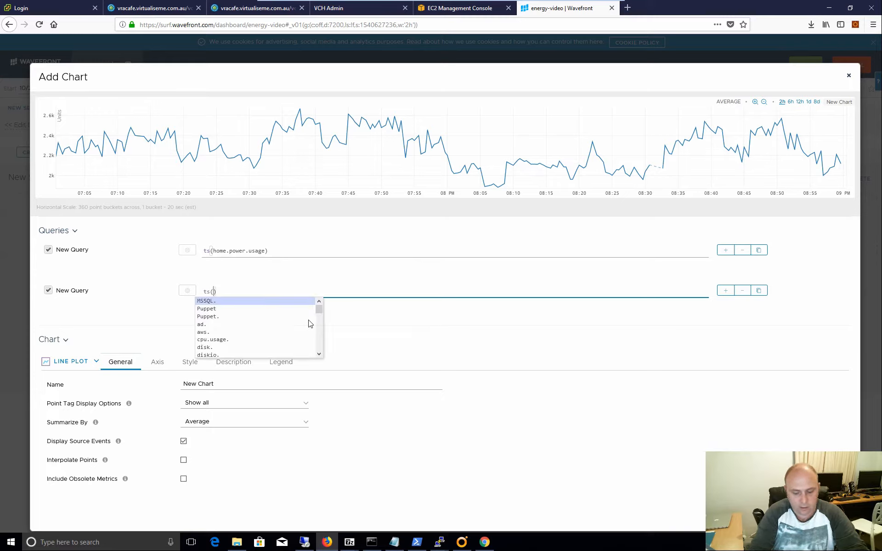
pyautogui.write('home.')
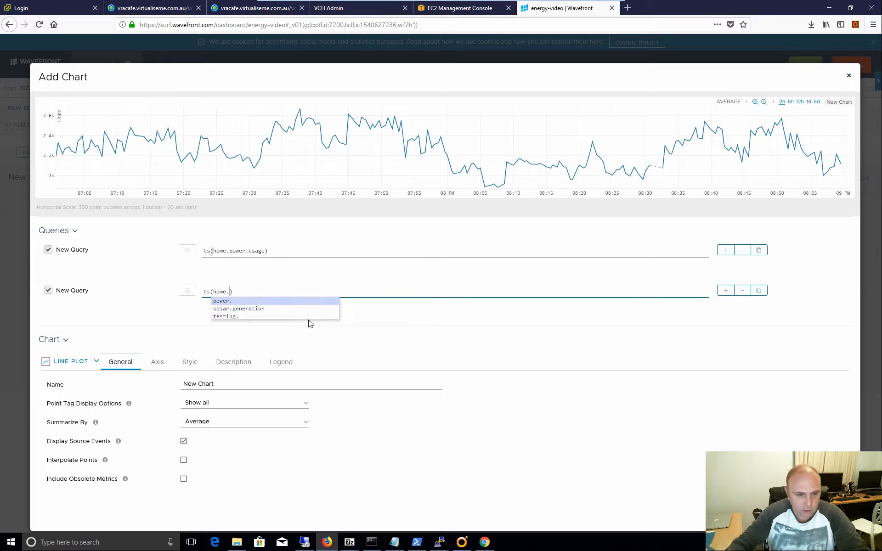
pyautogui.press('Return')
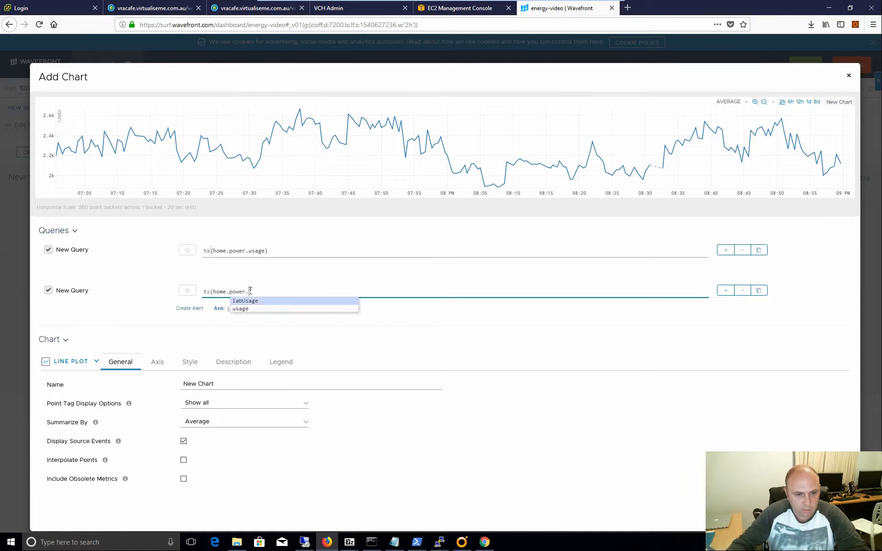
pyautogui.press('BackSpace')
pyautogui.press('BackSpace')
pyautogui.press('BackSpace')
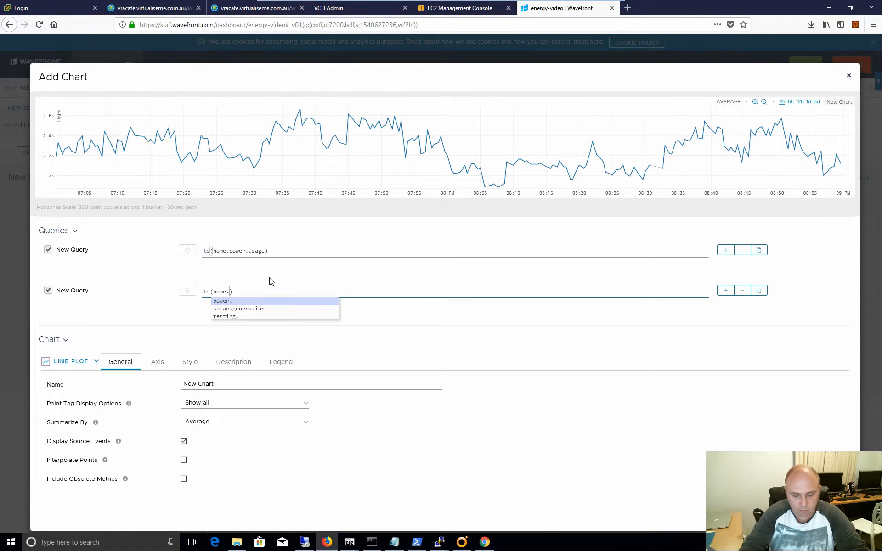
pyautogui.write('sol')
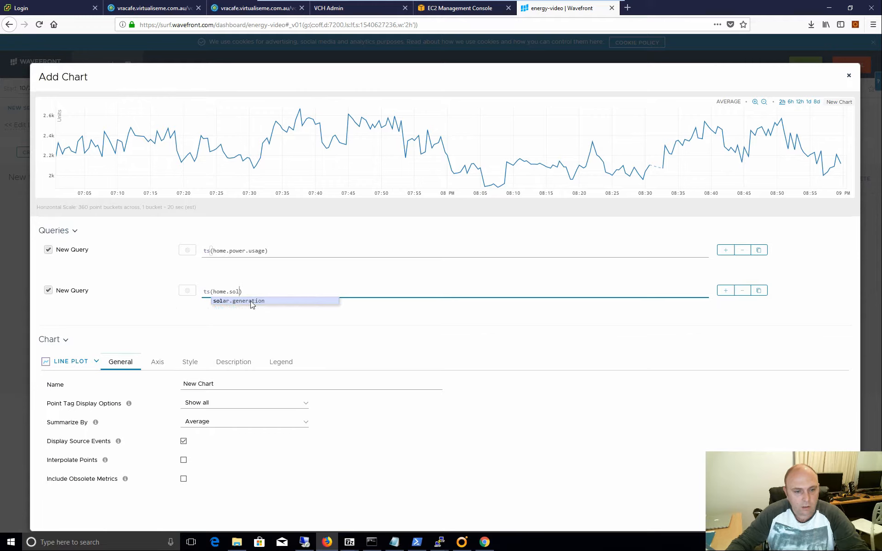
pyautogui.click(250, 301)
pyautogui.click(491, 325)
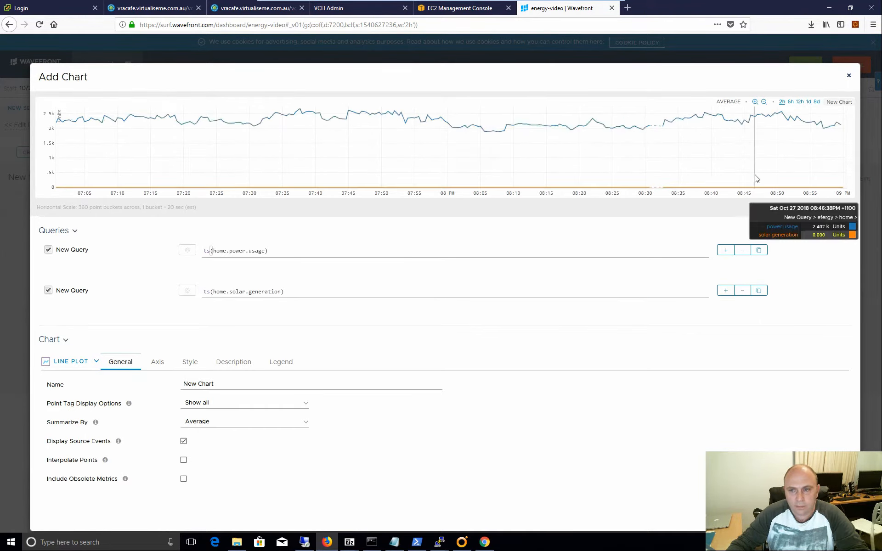
# - Preview the new chart over a 12-hour window and name it Generation vs Usages
pyautogui.click(799, 103)
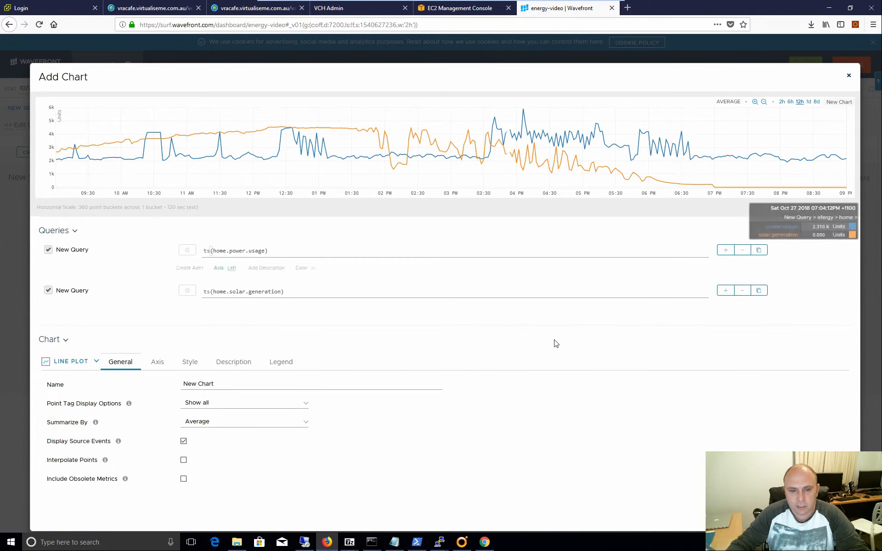
pyautogui.moveTo(230, 386); pyautogui.dragTo(180, 385)
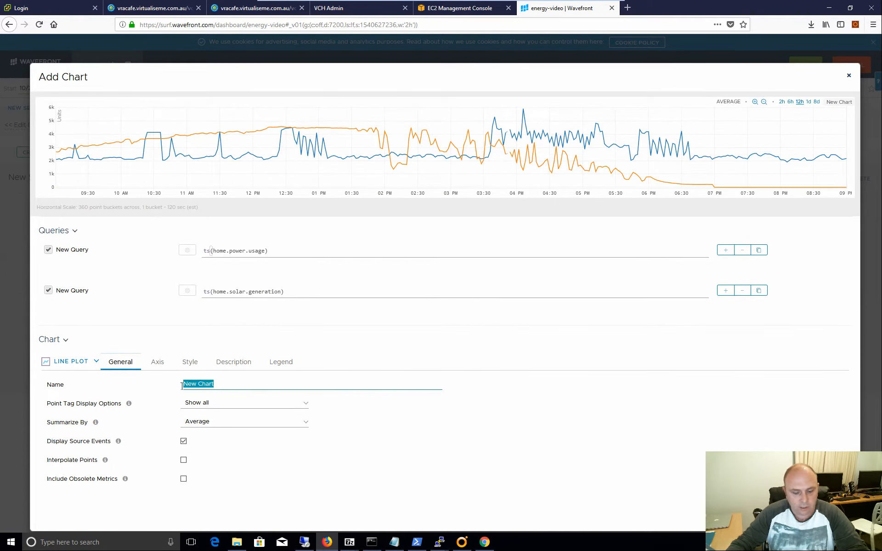
pyautogui.write('Generation vs')
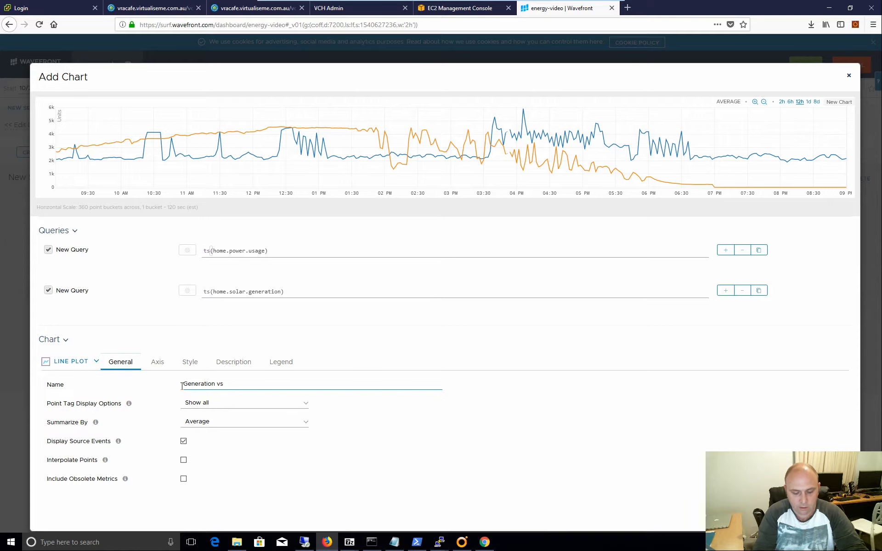
pyautogui.write(' Usages')
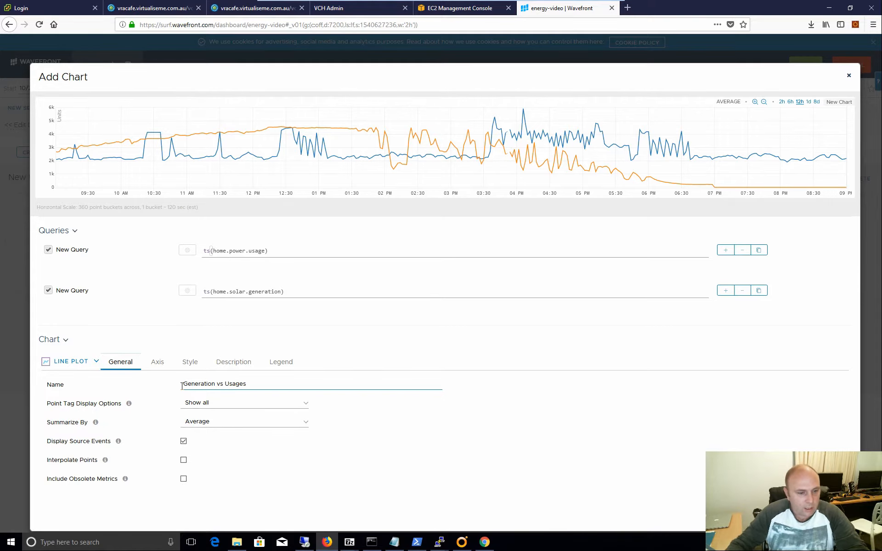
# - Set the chart's Y-axis unit to Watts, review its remaining settings and accept it into the dashboard
pyautogui.click(158, 362)
pyautogui.click(365, 417)
pyautogui.press('BackSpace')
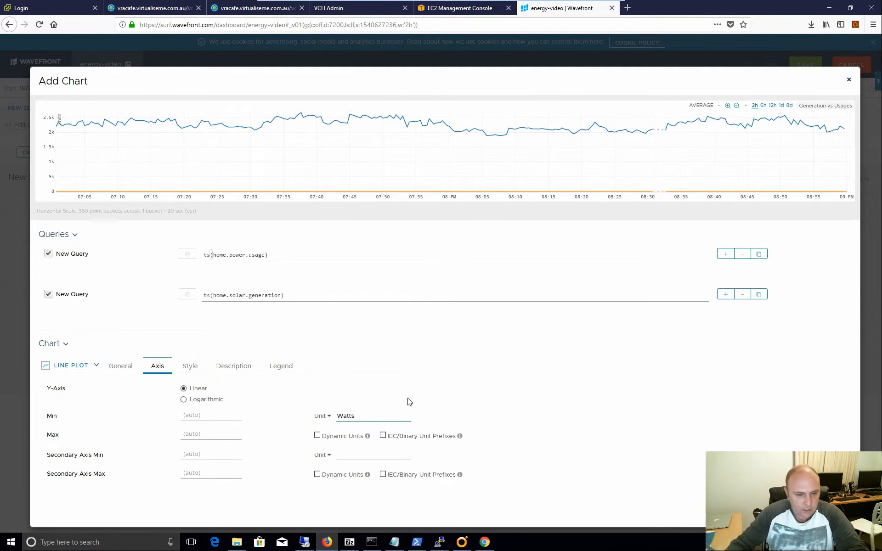
pyautogui.click(190, 367)
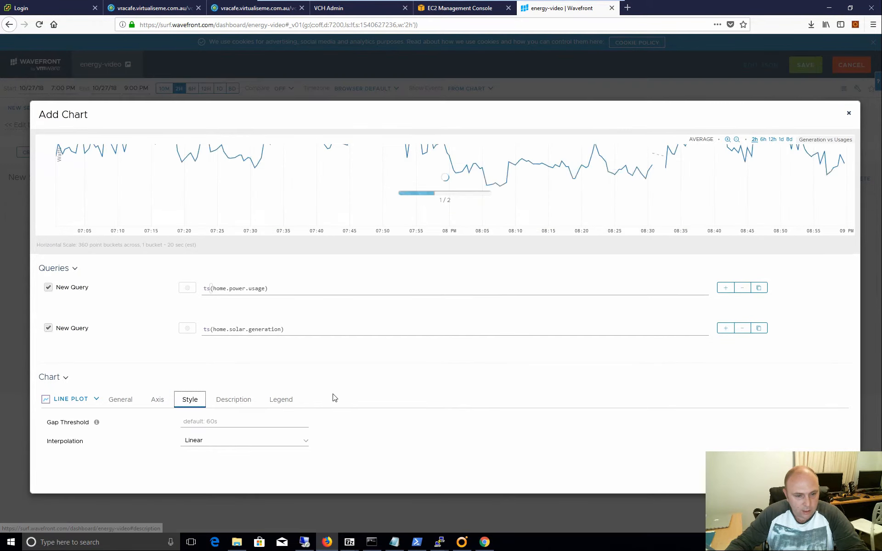
pyautogui.click(230, 400)
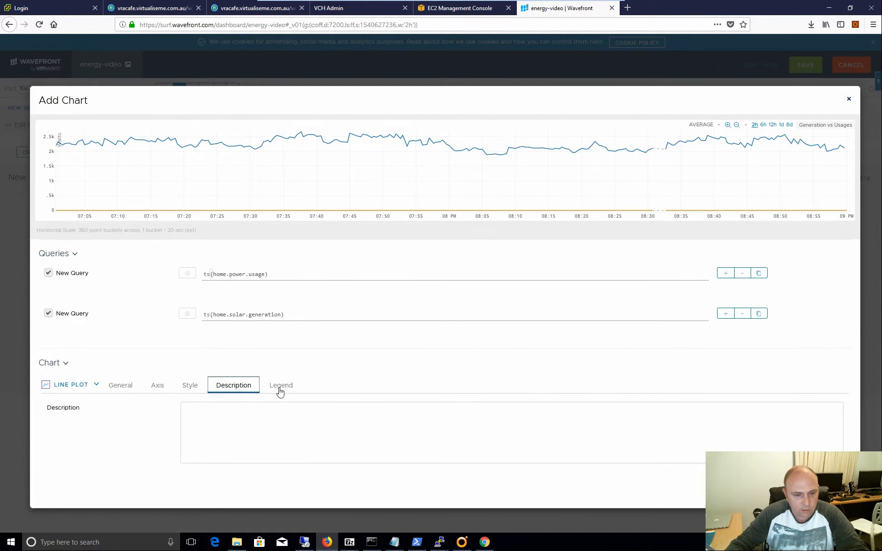
pyautogui.click(280, 388)
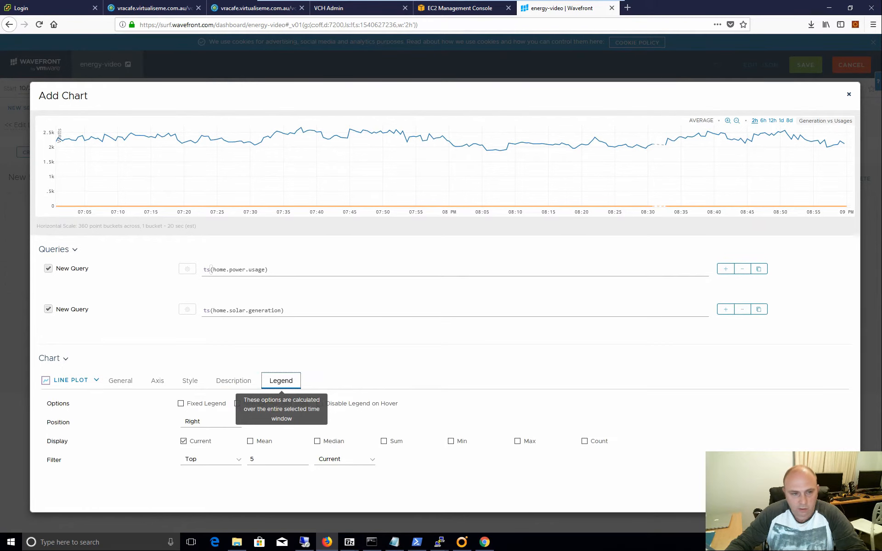
pyautogui.click(830, 495)
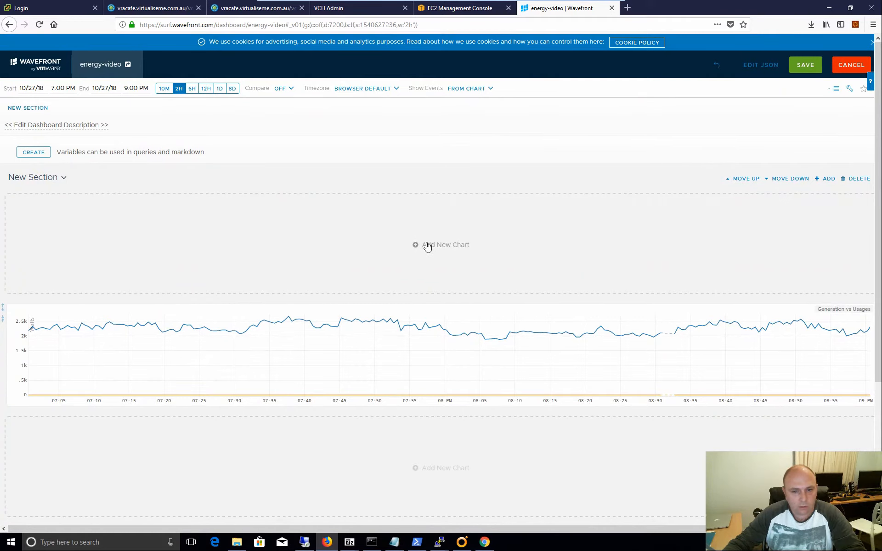
# - Add another chart in the row above Generation vs Usages with the query ts(home.power.usage)
pyautogui.click(427, 246)
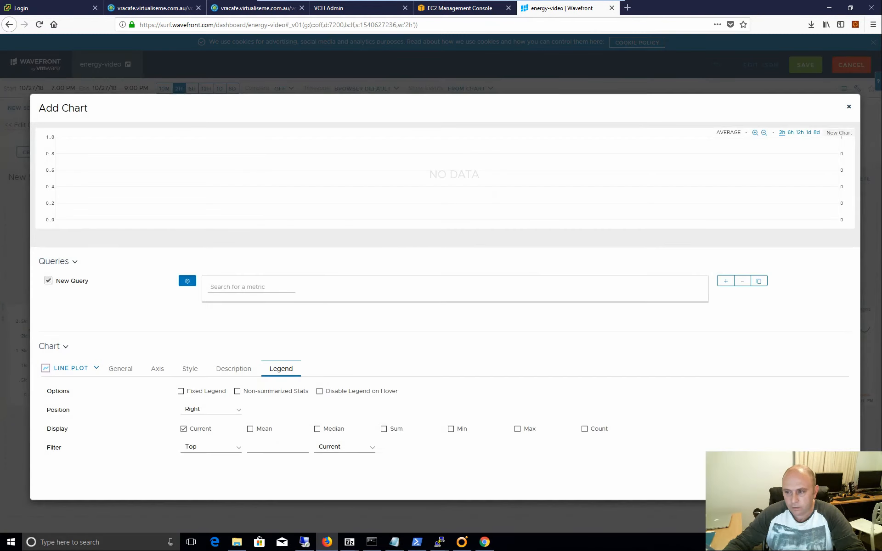
pyautogui.click(228, 287)
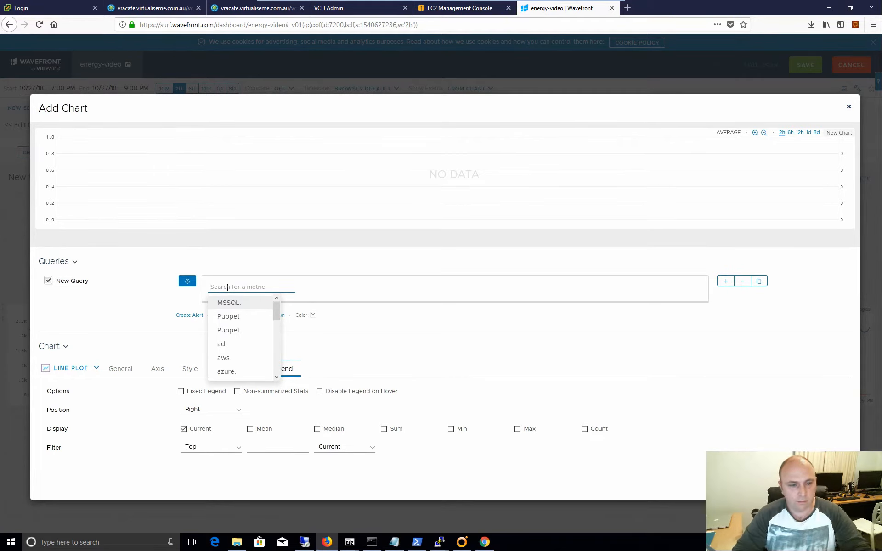
pyautogui.write('home')
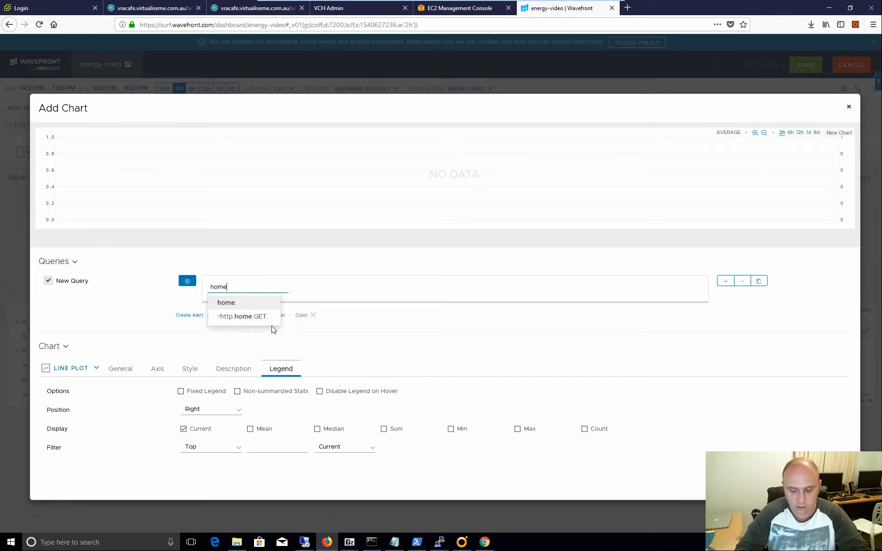
pyautogui.write('.power.')
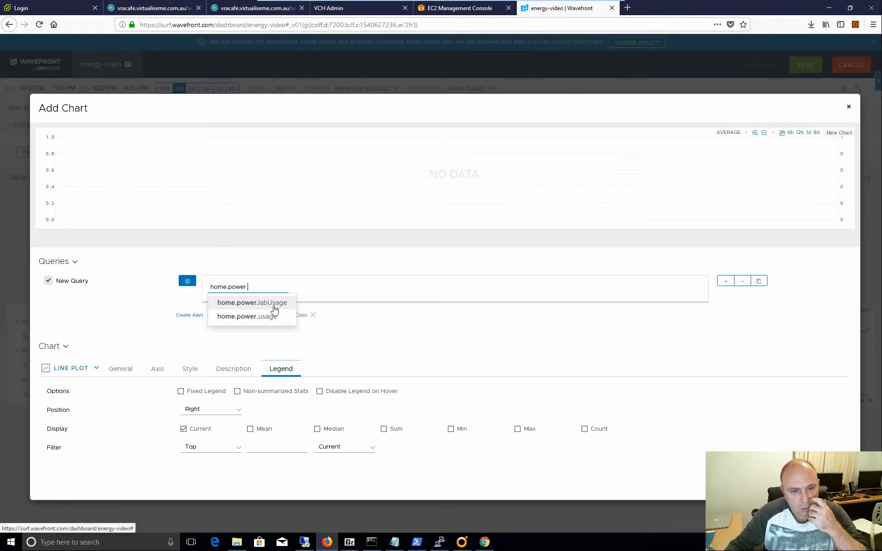
pyautogui.click(260, 317)
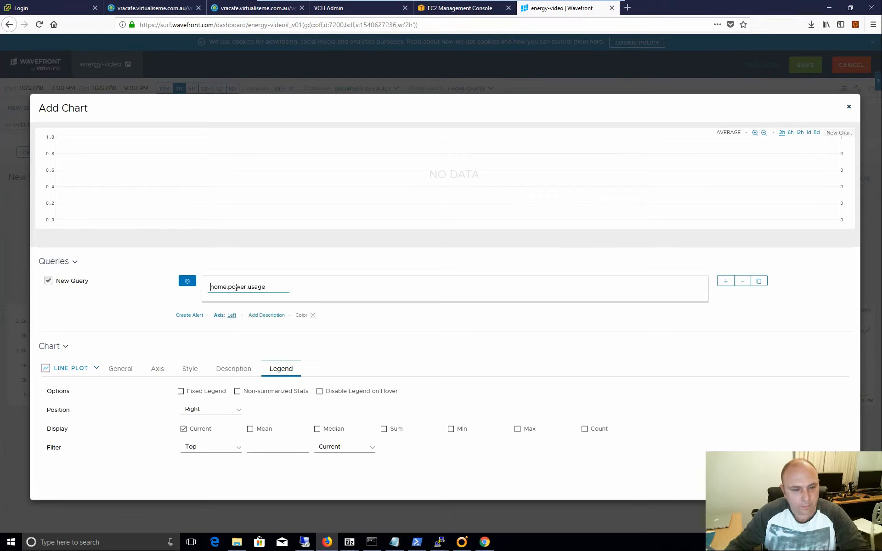
pyautogui.press('Home')
pyautogui.write('ts(')
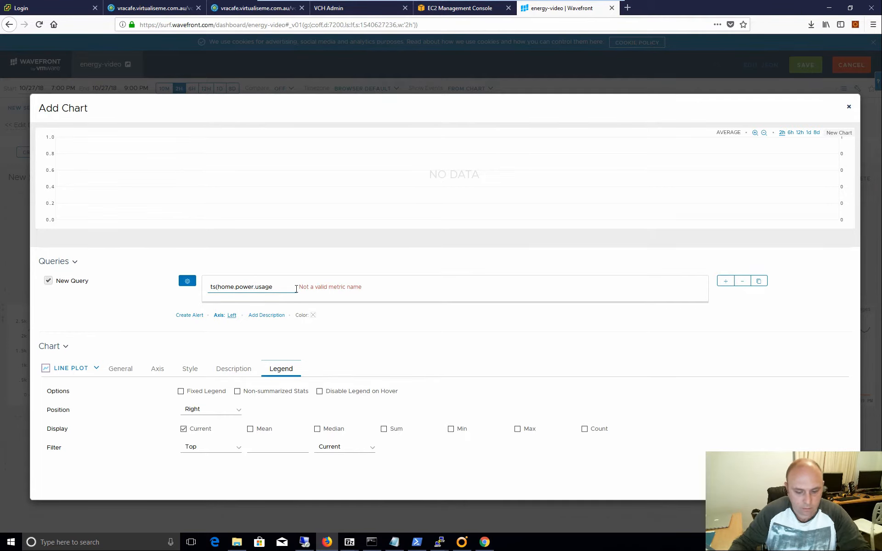
pyautogui.press('Return')
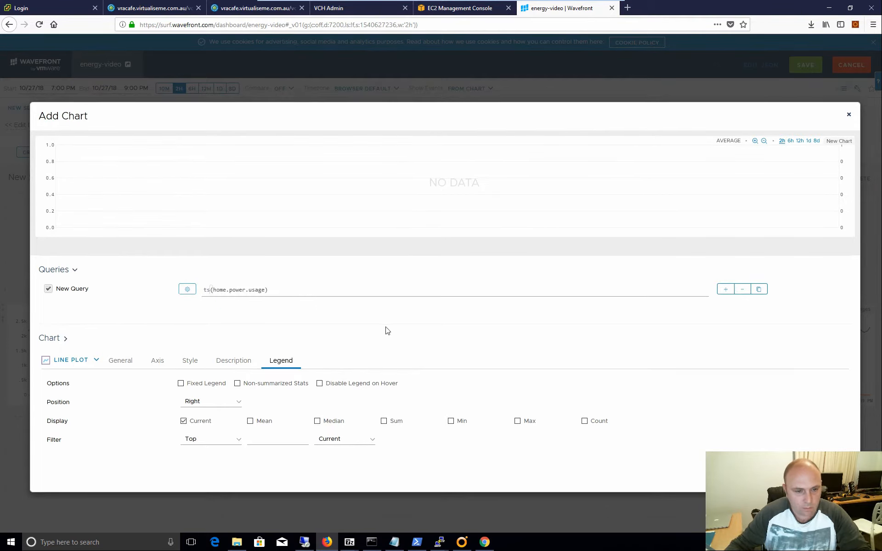
# - Change the new chart's type to Single Stat View and divide its power usage query by 1000
pyautogui.click(64, 390)
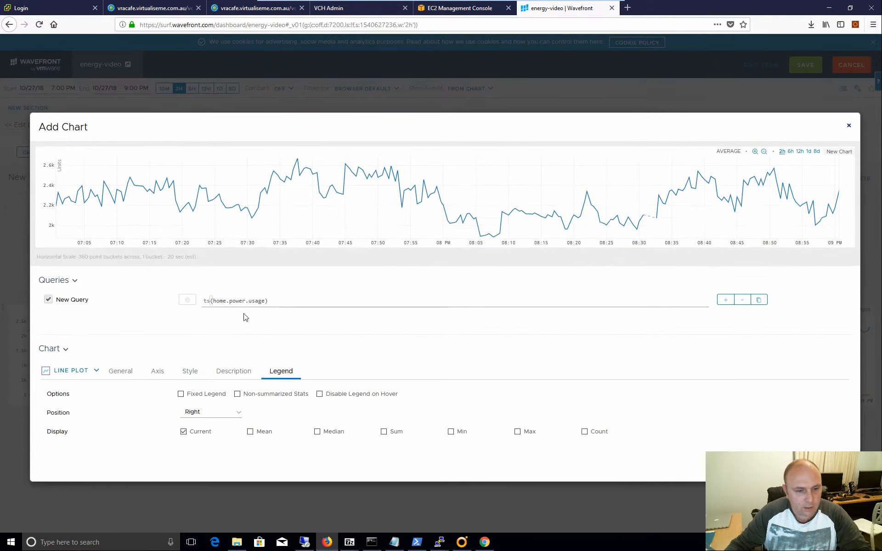
pyautogui.click(100, 362)
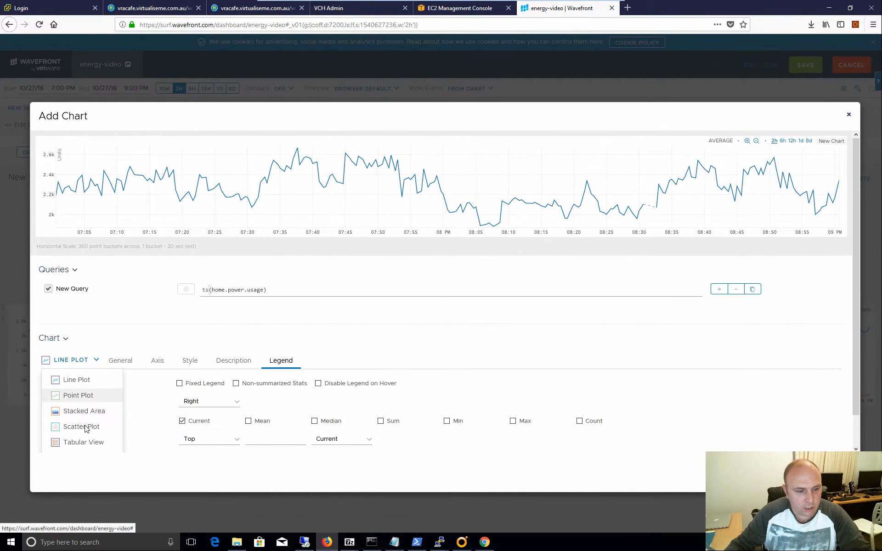
pyautogui.scroll(-1, 79, 448)
pyautogui.click(80, 442)
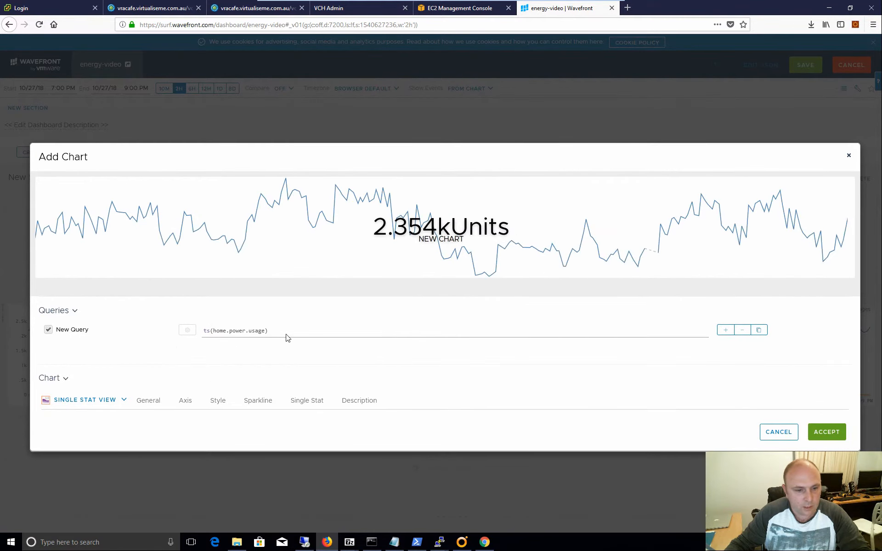
pyautogui.click(320, 335)
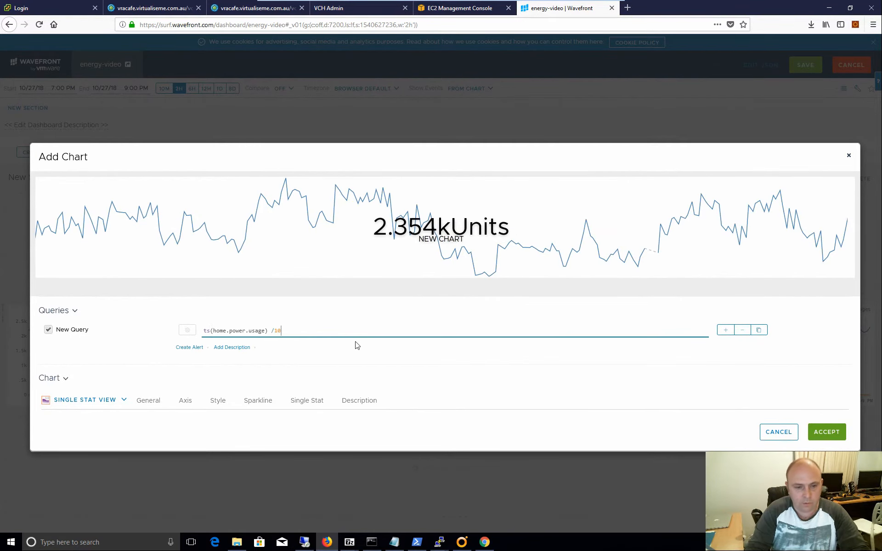
pyautogui.click(374, 380)
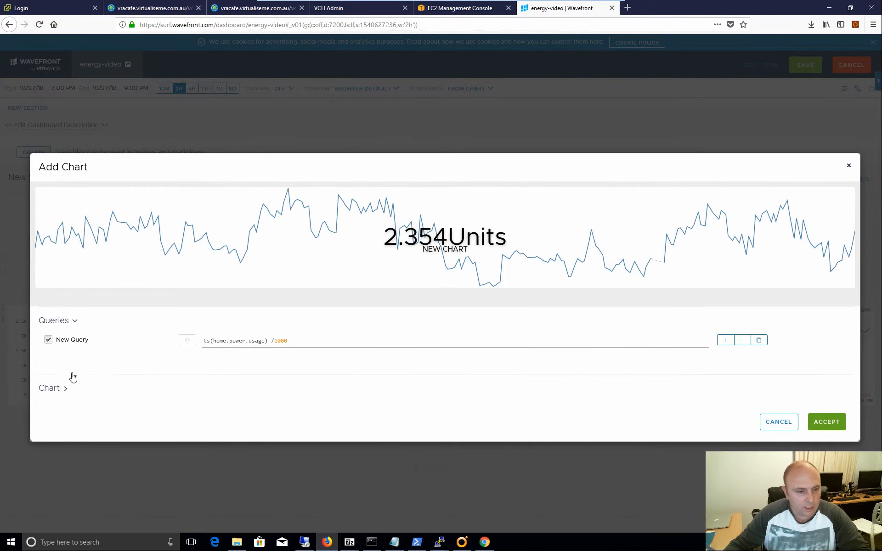
# - Name the single stat chart Current Power Used
pyautogui.click(142, 388)
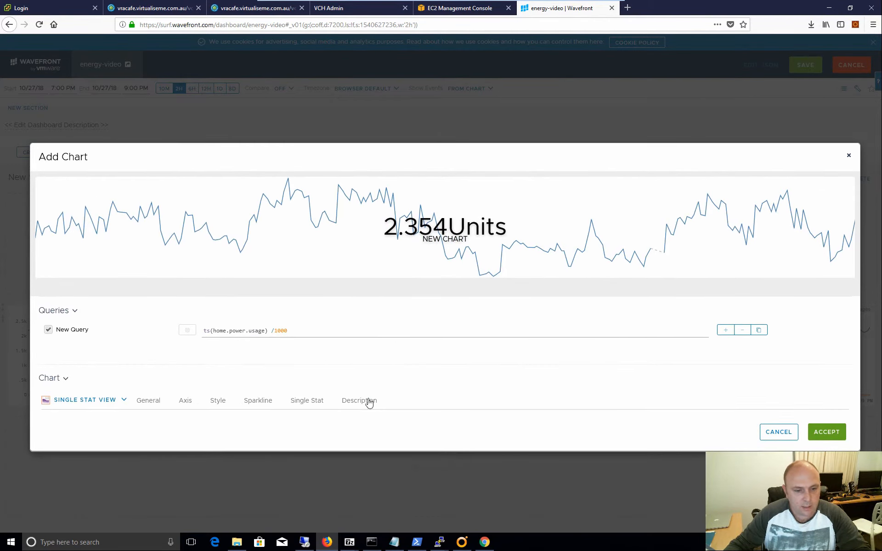
pyautogui.click(149, 403)
pyautogui.moveTo(221, 382); pyautogui.dragTo(183, 382)
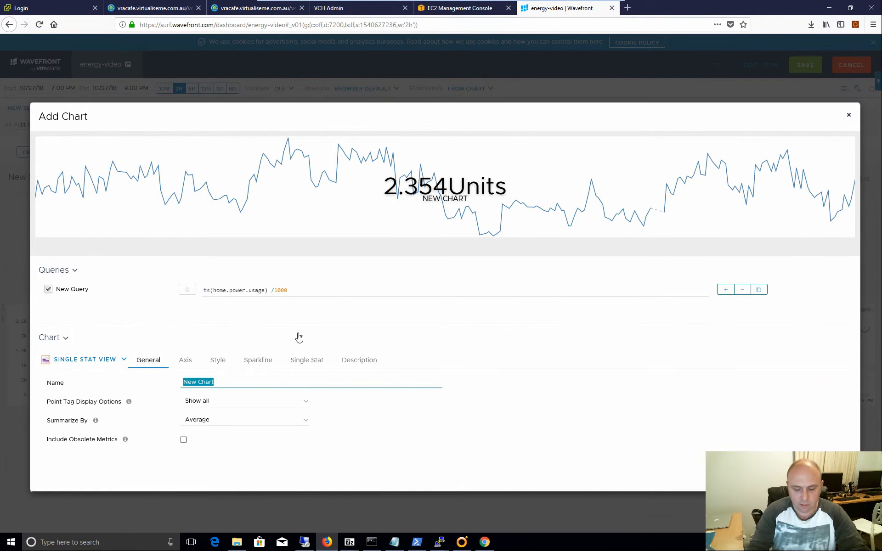
pyautogui.write('P')
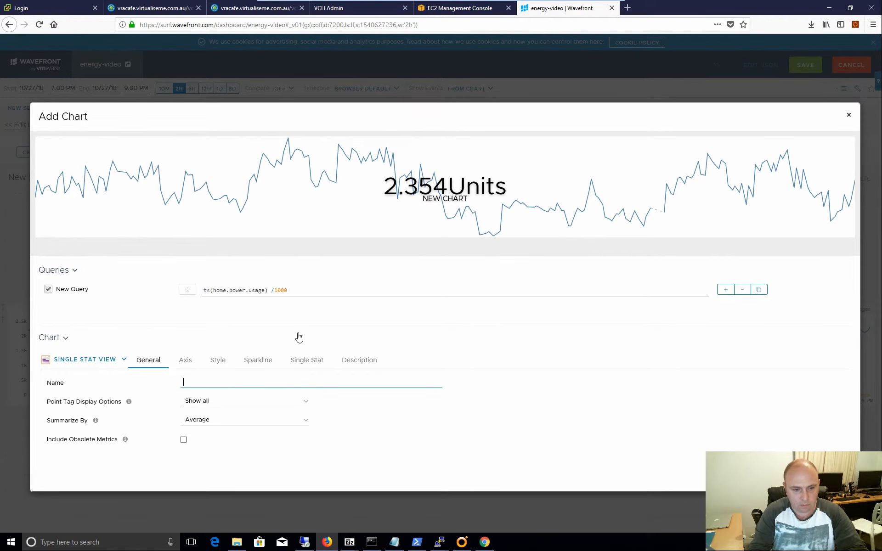
pyautogui.write('Current Power Used')
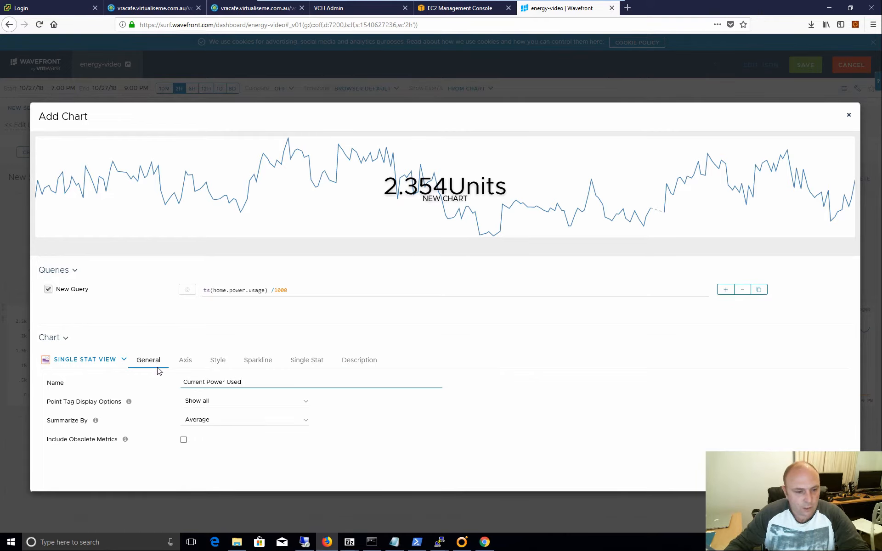
# - Set the Current Power Used chart's unit to kWh and its decimal precision to 1
pyautogui.click(185, 363)
pyautogui.click(346, 415)
pyautogui.doubleClick(345, 415)
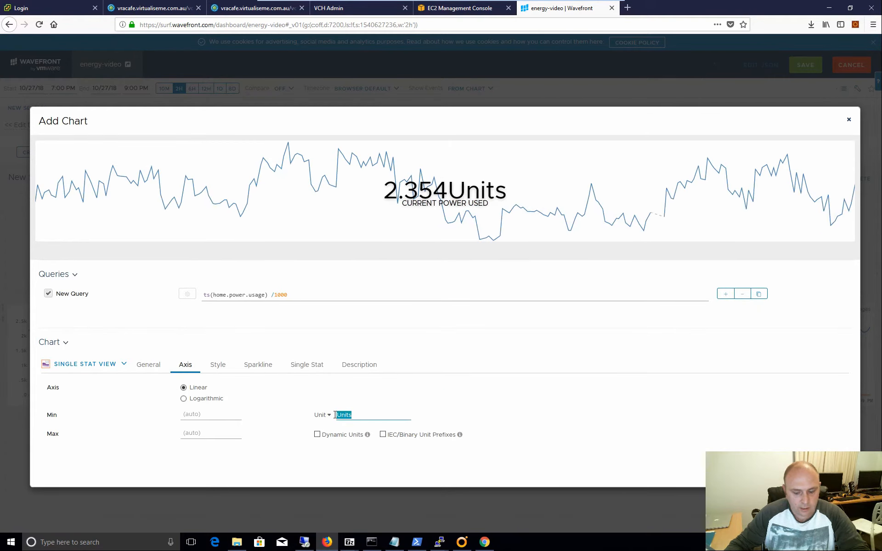
pyautogui.write('kWh')
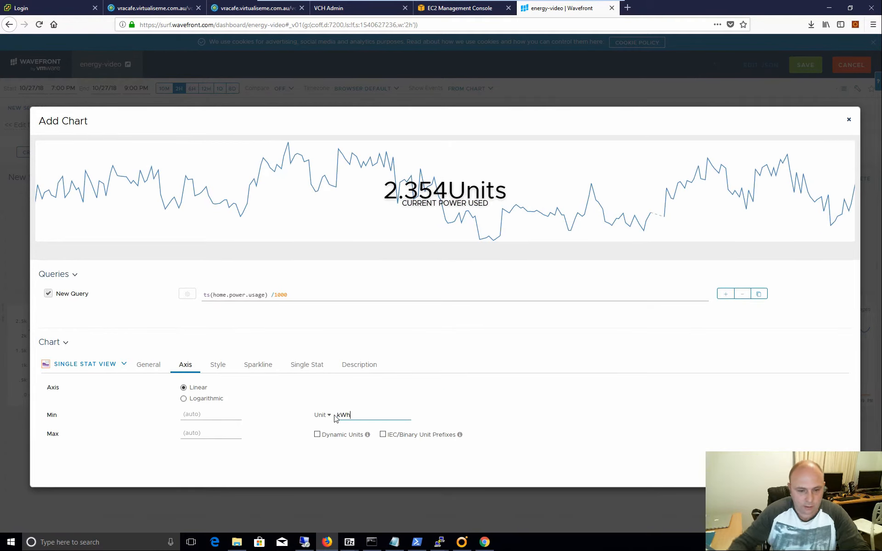
pyautogui.click(225, 374)
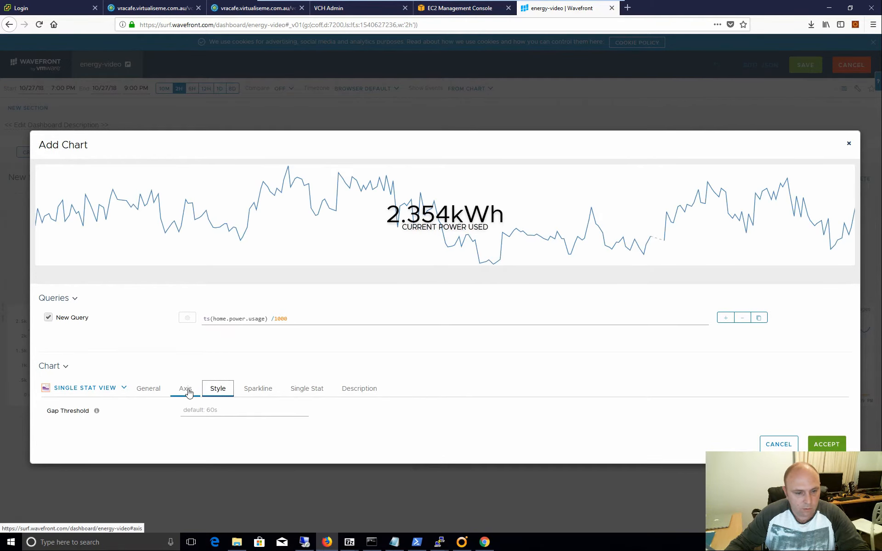
pyautogui.click(303, 389)
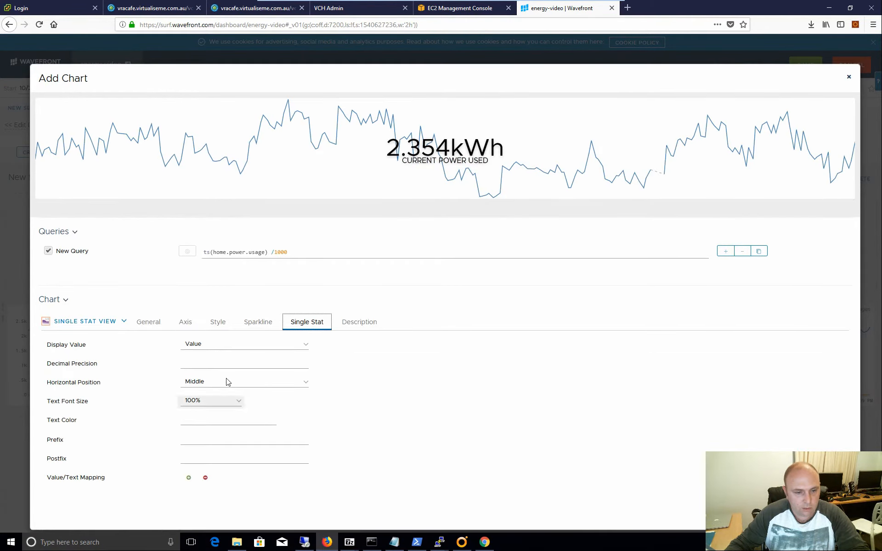
pyautogui.click(244, 363)
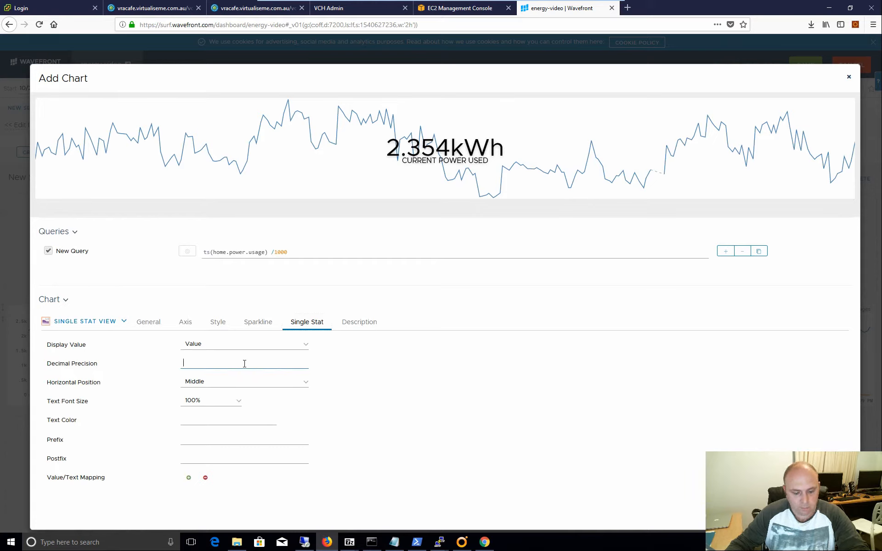
pyautogui.write('1')
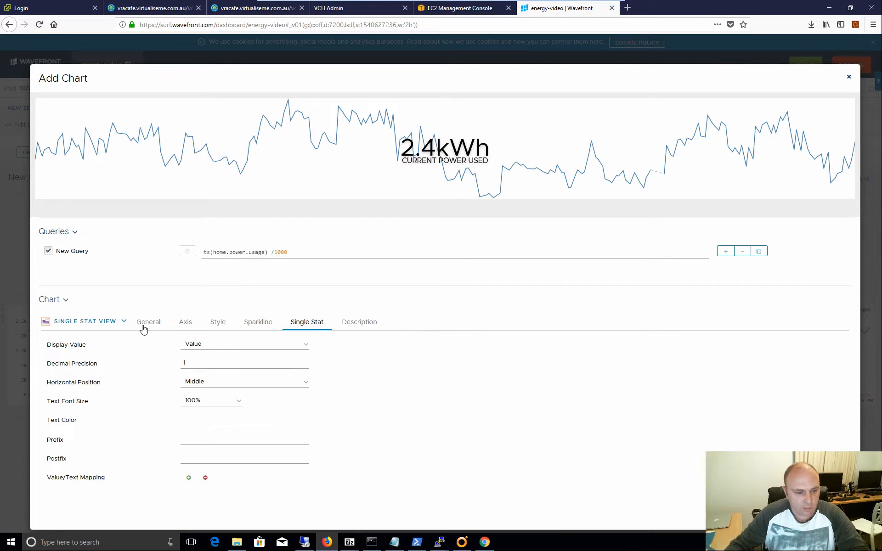
# - Set the Current Power Used chart's sparkline to None and apply its color to the background
pyautogui.click(217, 323)
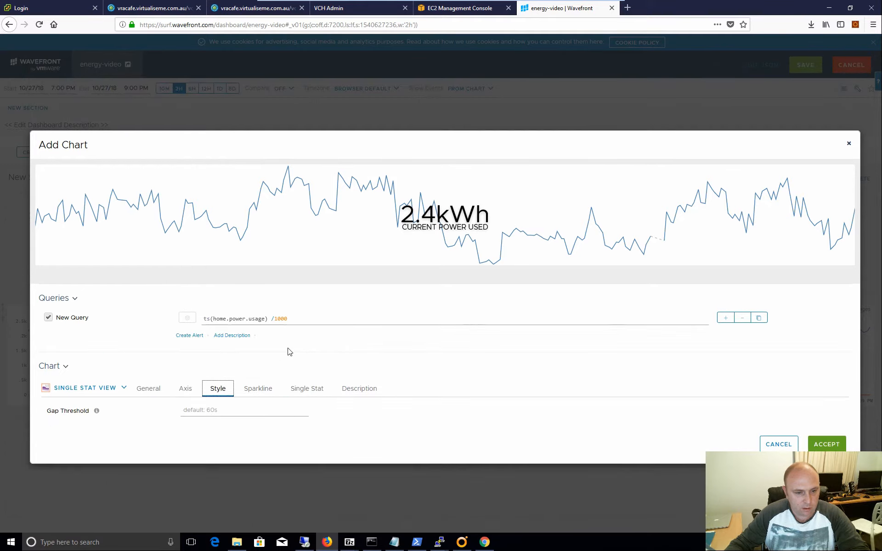
pyautogui.click(190, 391)
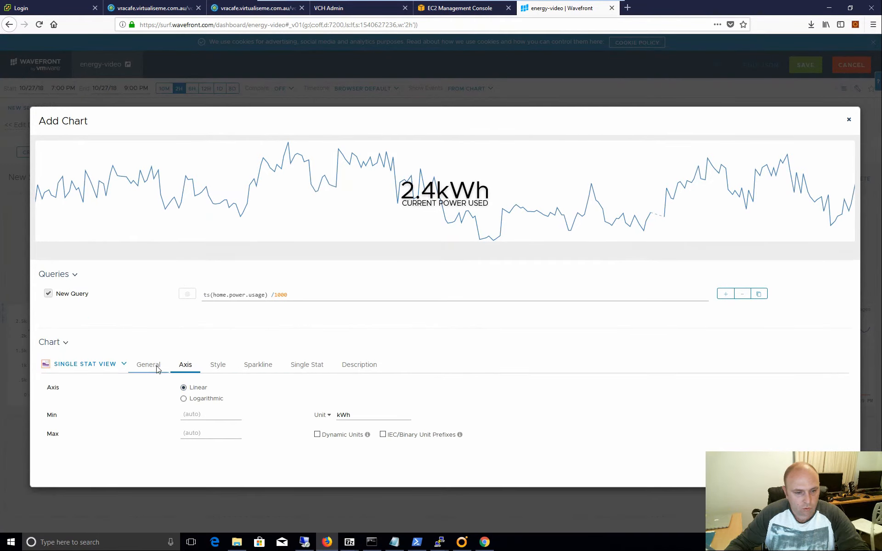
pyautogui.click(154, 363)
pyautogui.click(260, 362)
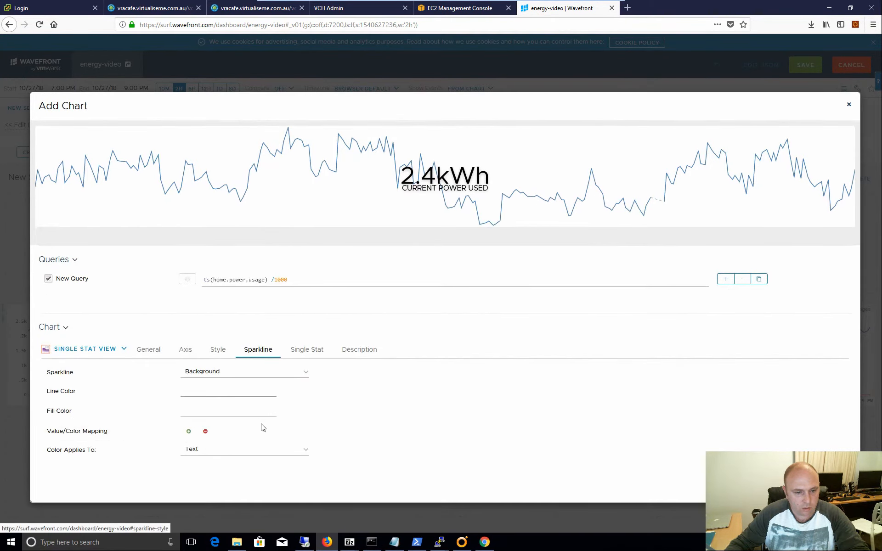
pyautogui.click(212, 455)
pyautogui.click(220, 370)
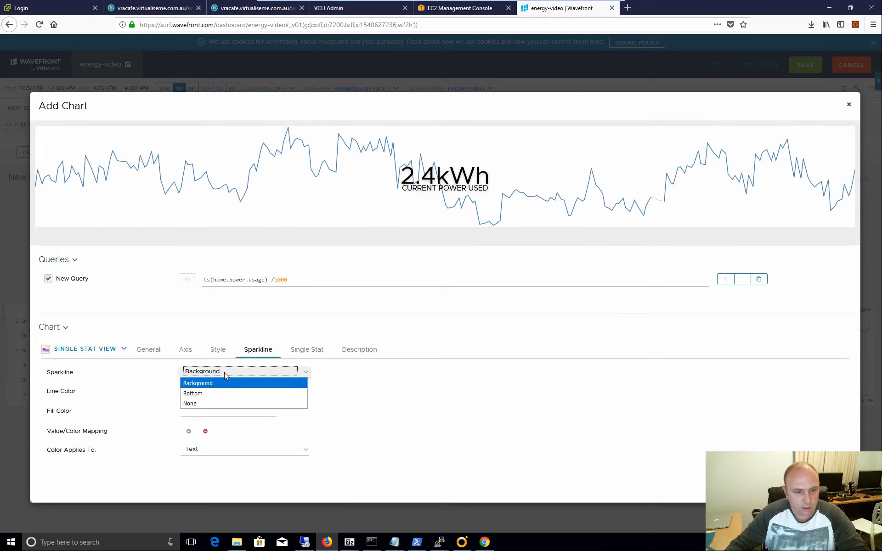
pyautogui.click(263, 426)
pyautogui.click(196, 451)
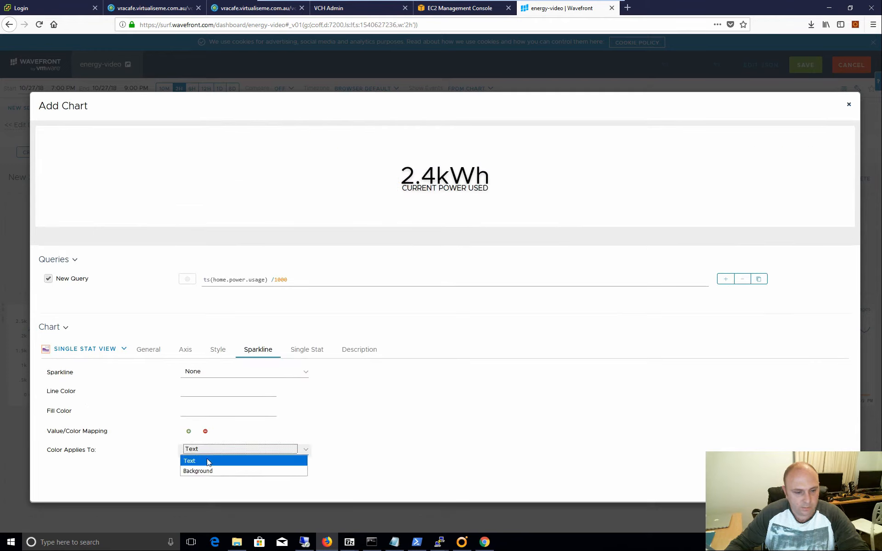
pyautogui.click(199, 471)
# - Add a two-color value mapping split at 10, make the lower range light red, and accept the Current Power Used chart
pyautogui.click(188, 431)
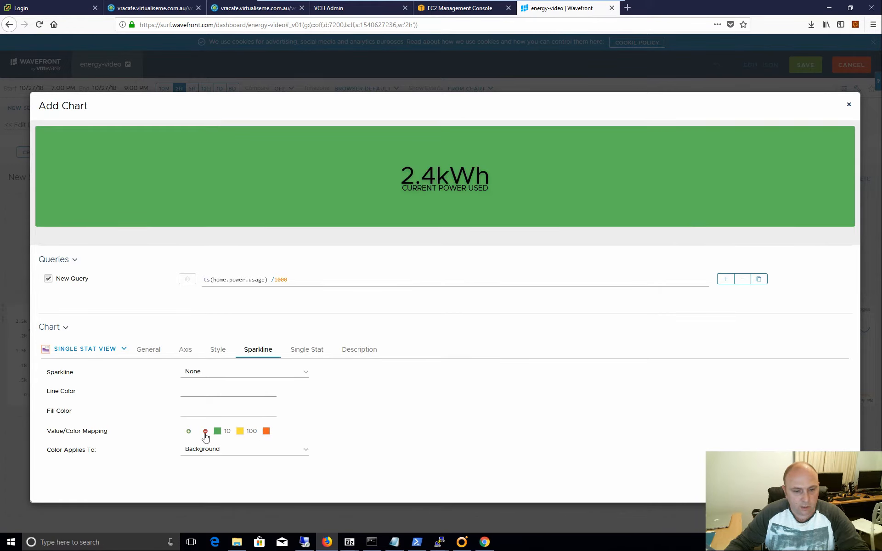
pyautogui.click(206, 431)
pyautogui.click(218, 430)
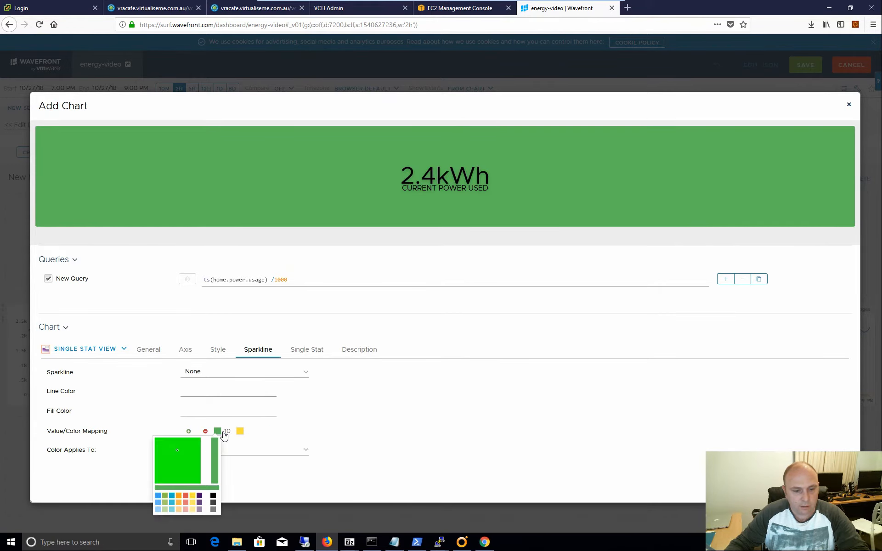
pyautogui.click(185, 502)
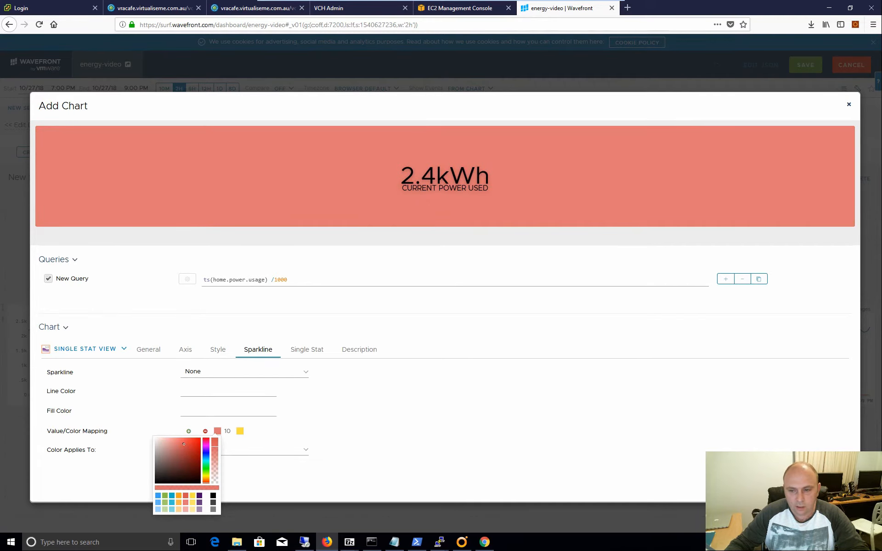
pyautogui.click(831, 485)
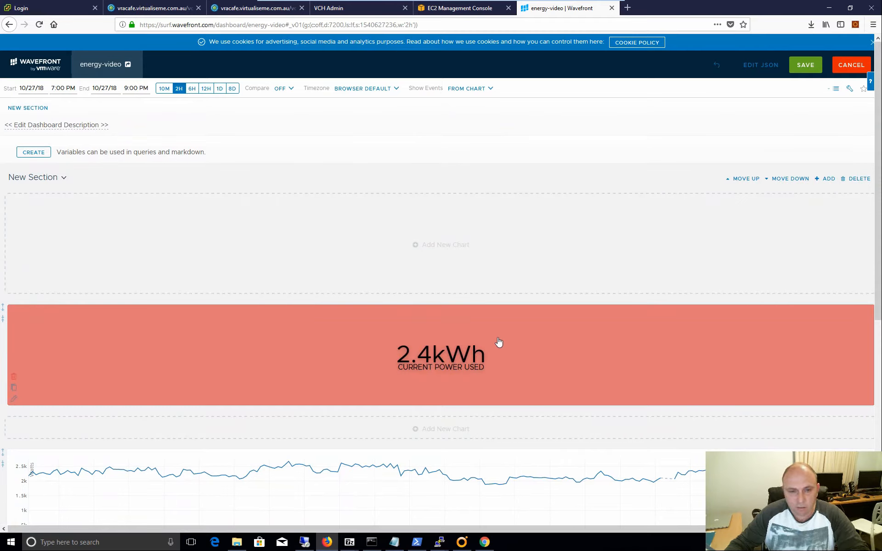
# - Add a chart in the row above Current Power Used with the query ts(home.solar.generation) /1000
pyautogui.click(437, 249)
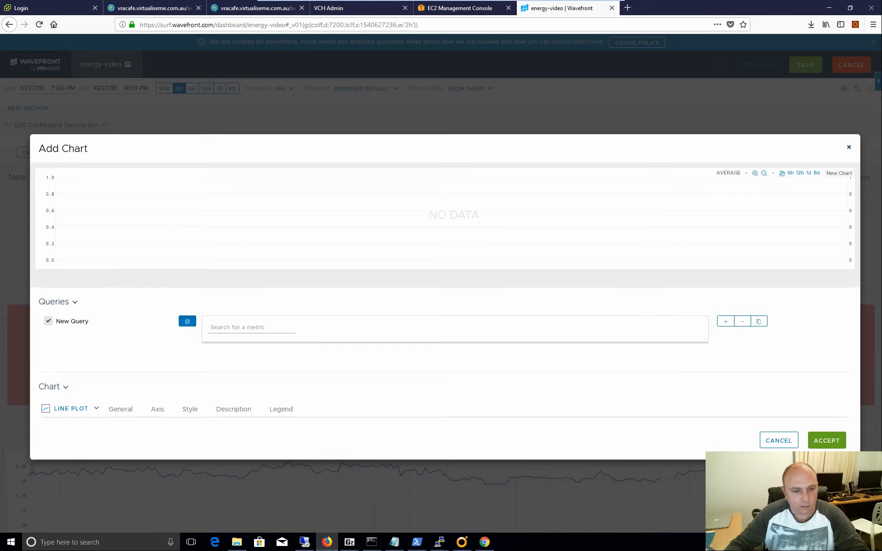
pyautogui.click(232, 330)
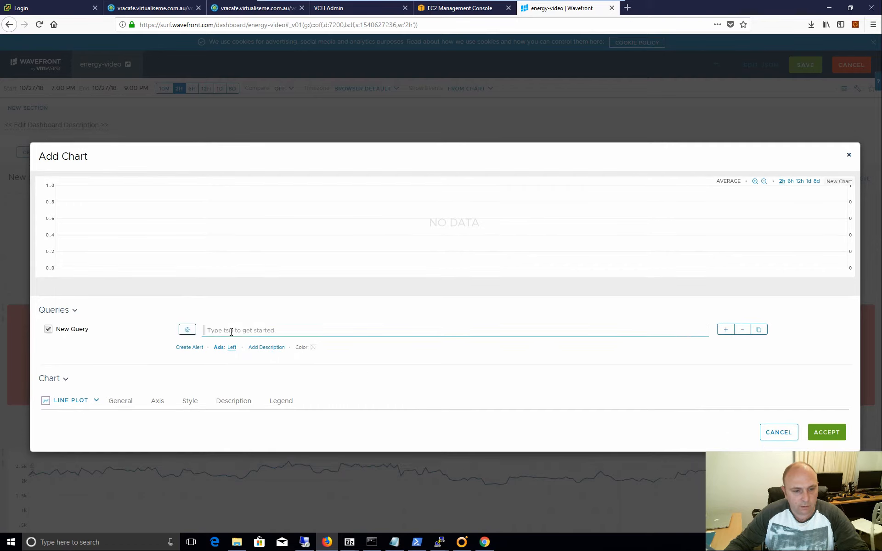
pyautogui.write('ts(')
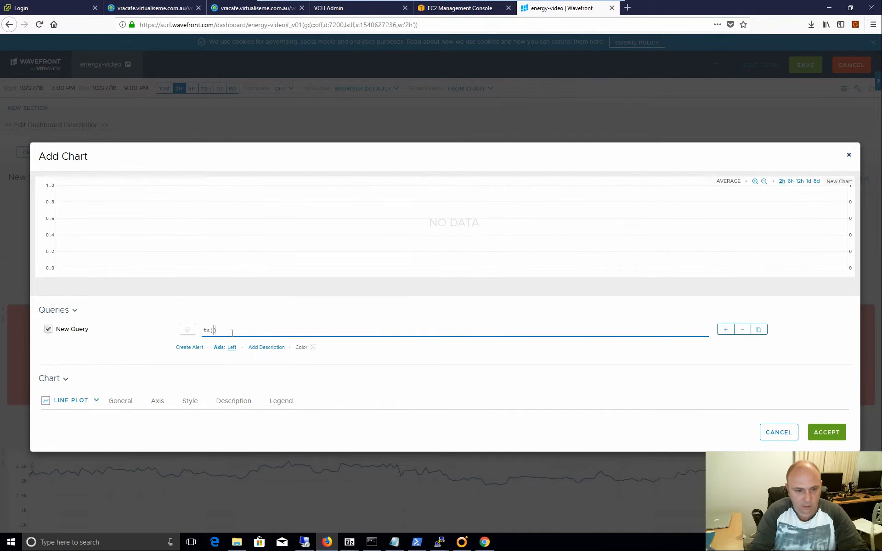
pyautogui.write('home.power')
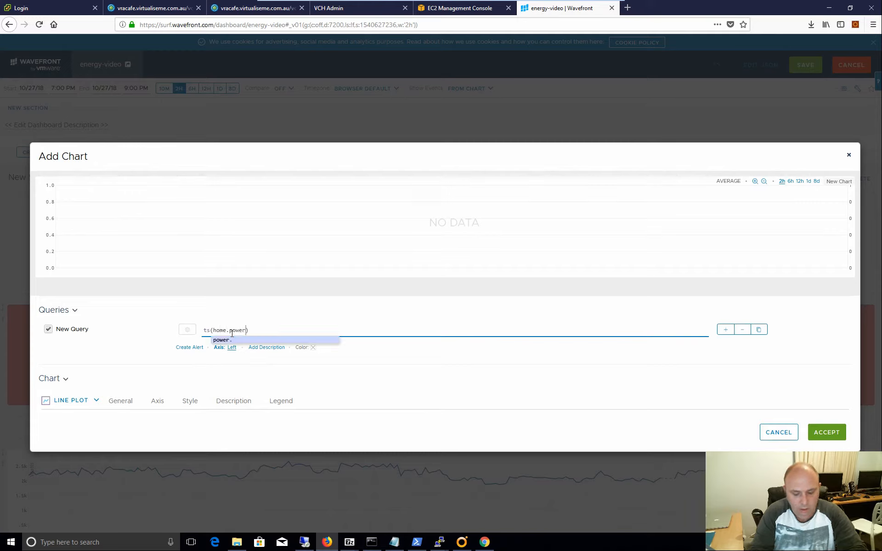
pyautogui.press('BackSpace')
pyautogui.press('BackSpace')
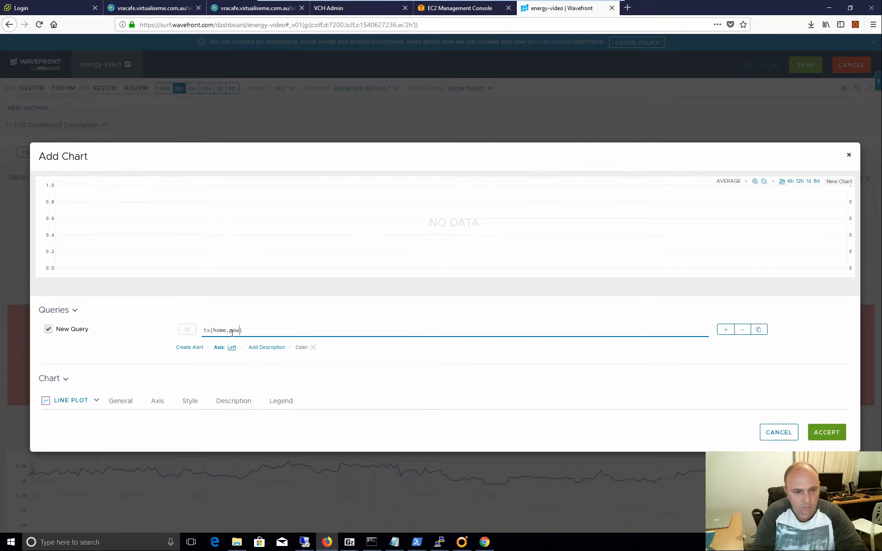
pyautogui.write('sol')
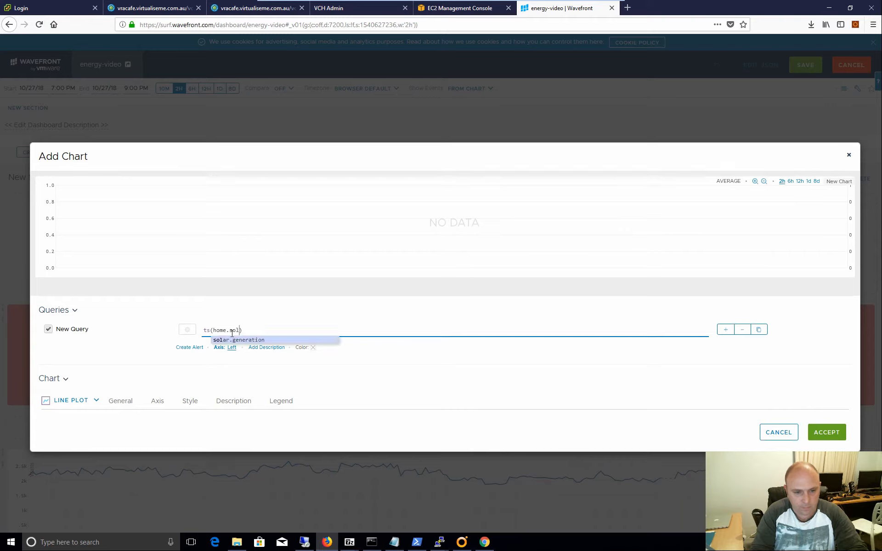
pyautogui.click(239, 340)
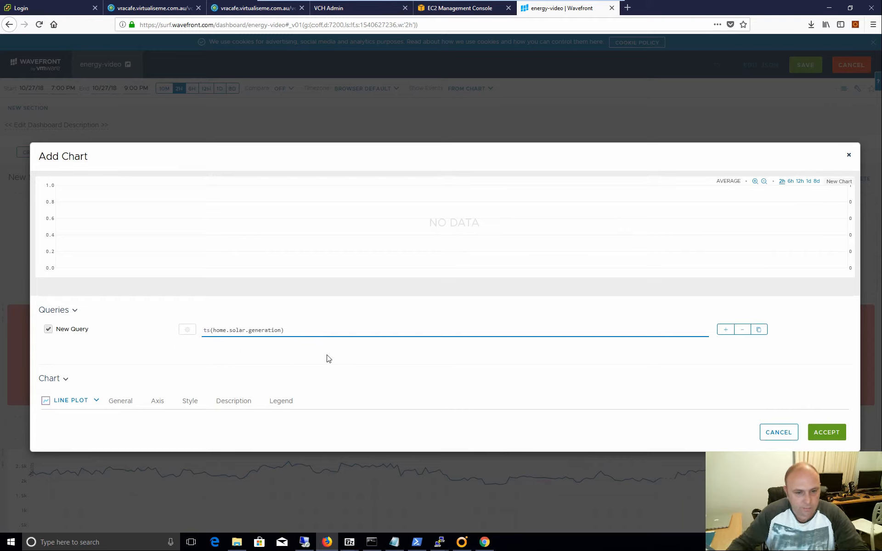
pyautogui.press('End')
pyautogui.write('/100')
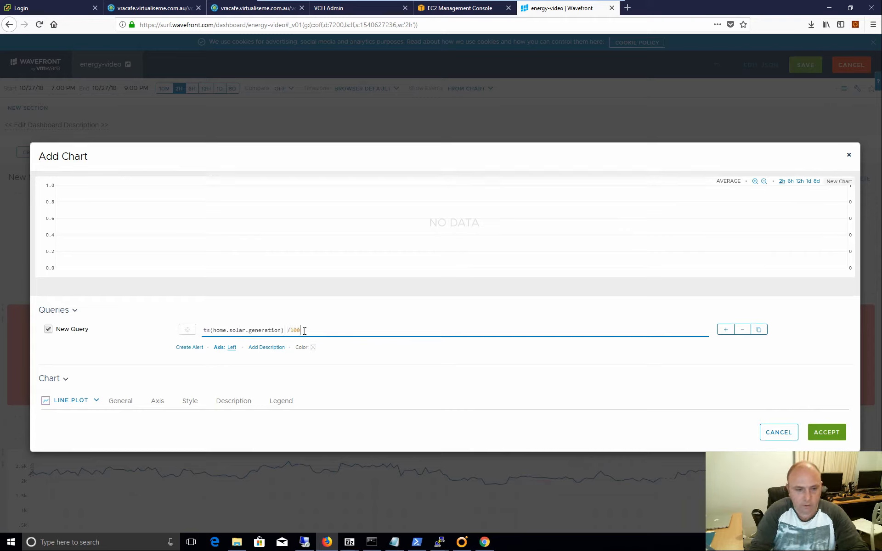
pyautogui.click(366, 412)
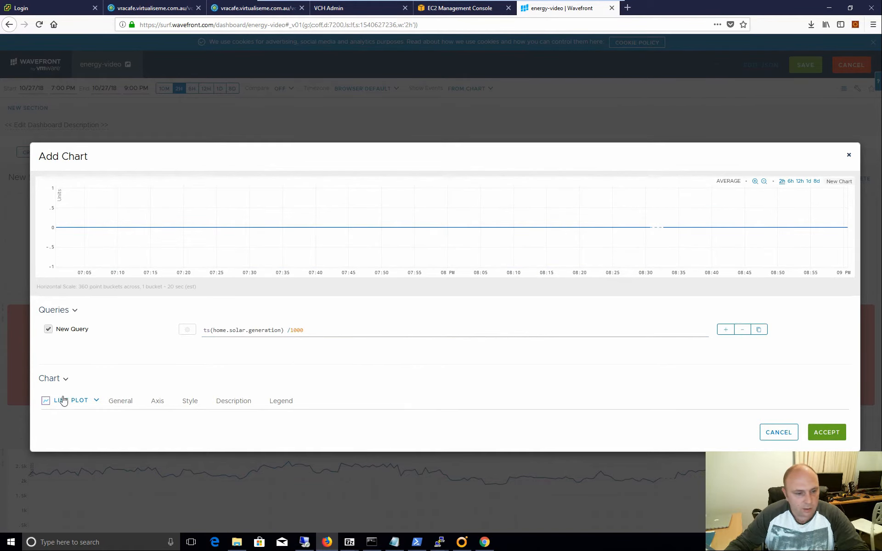
# - Change the solar generation chart's type to Single Stat View and set its sparkline to None
pyautogui.click(80, 407)
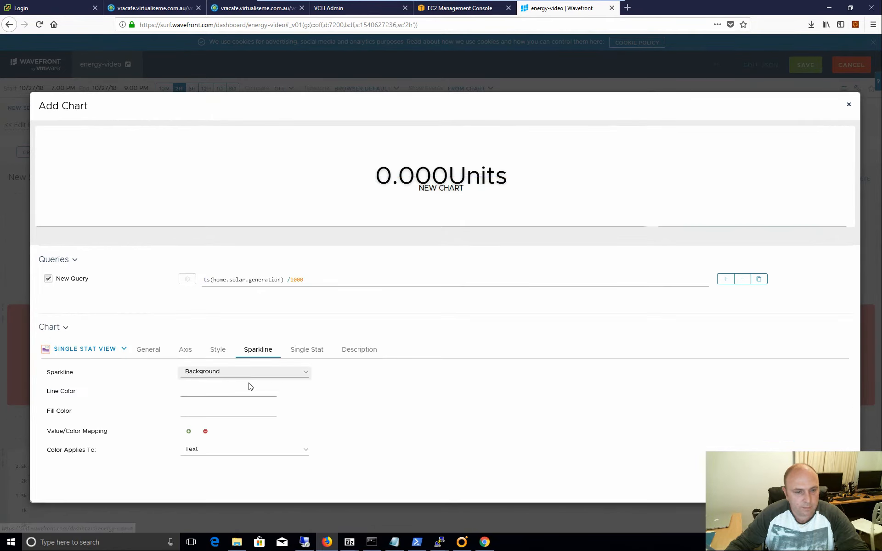
pyautogui.click(214, 372)
pyautogui.click(195, 404)
# - Apply the solar chart's color to the background with a value mapping of green and yellow split at 10
pyautogui.click(214, 453)
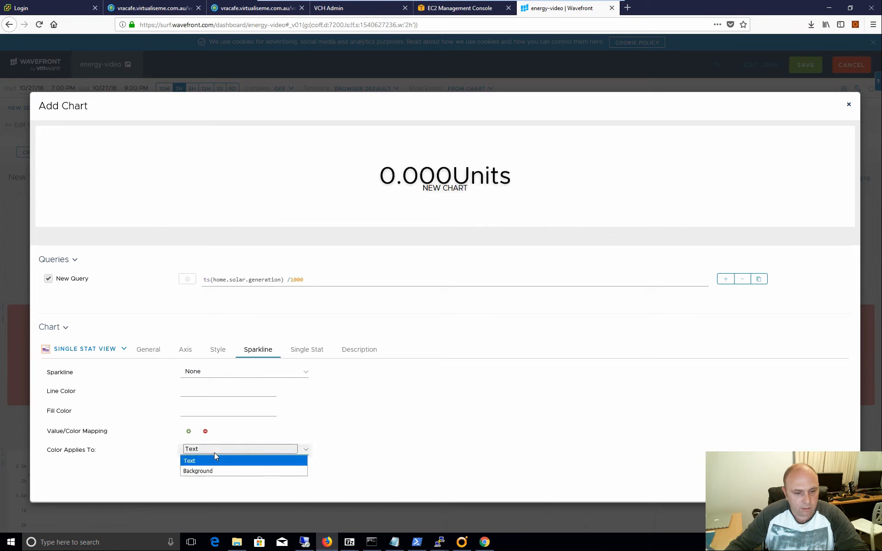
pyautogui.click(197, 470)
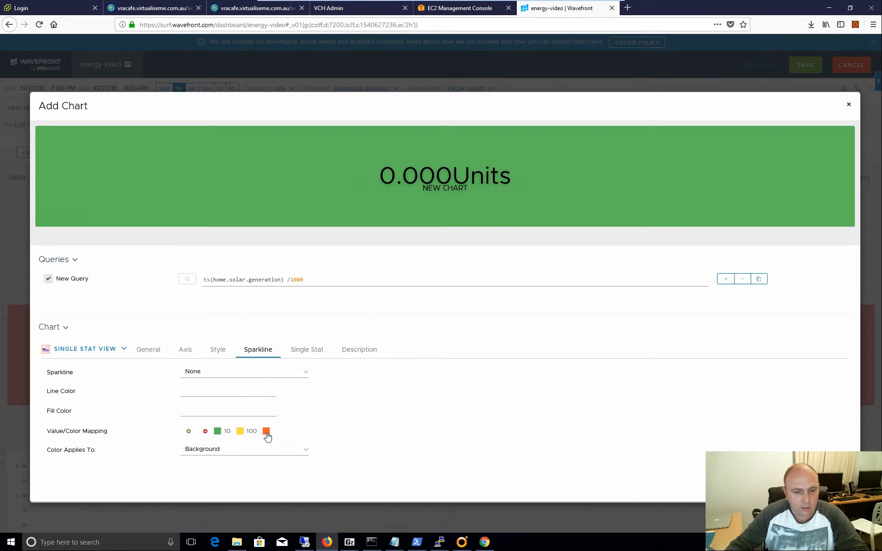
pyautogui.click(205, 432)
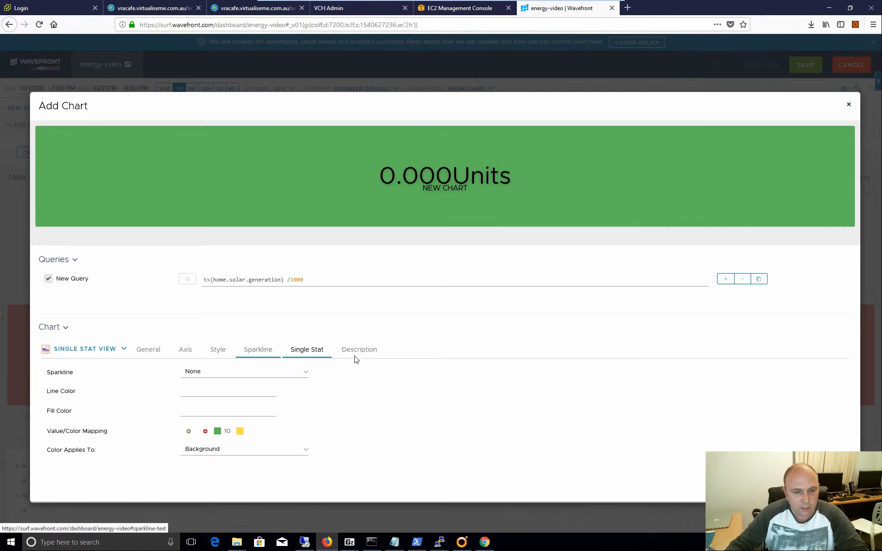
# - Set the solar generation chart's decimal precision to 1
pyautogui.click(322, 353)
pyautogui.click(208, 363)
pyautogui.write('12')
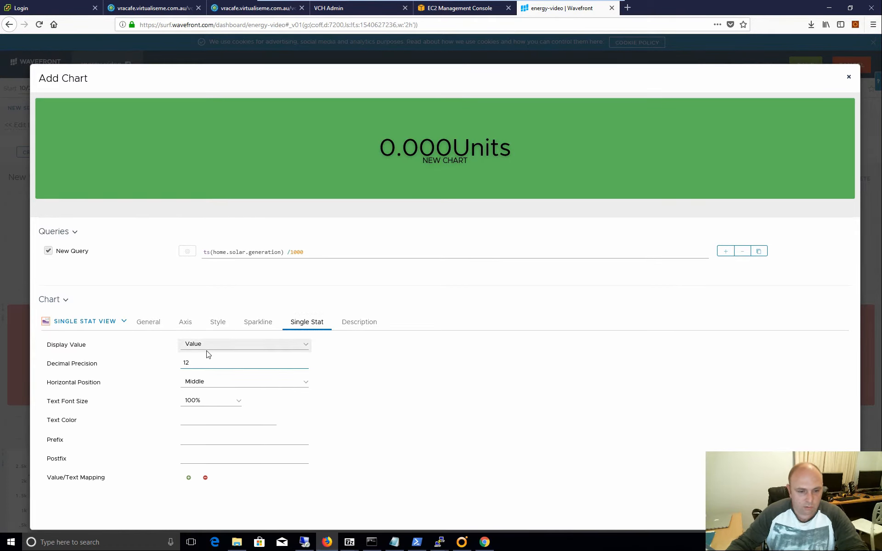
pyautogui.press('BackSpace')
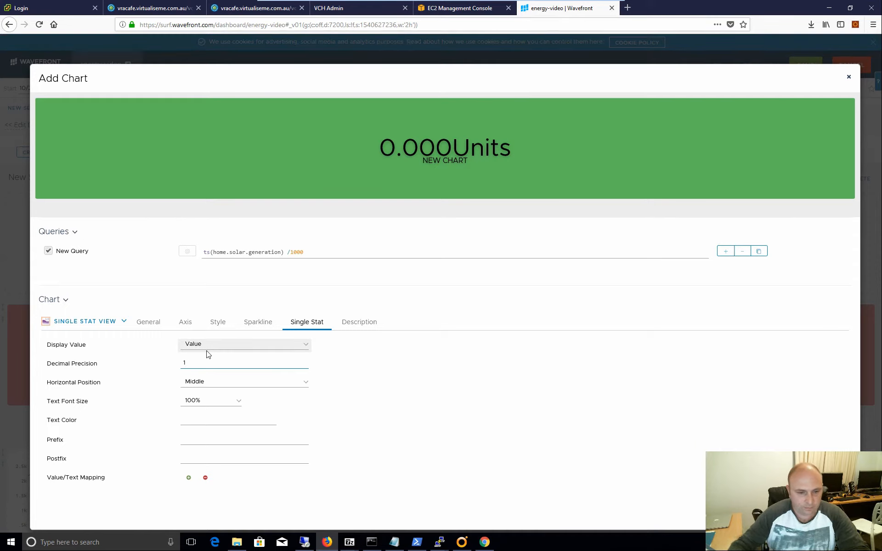
pyautogui.click(454, 448)
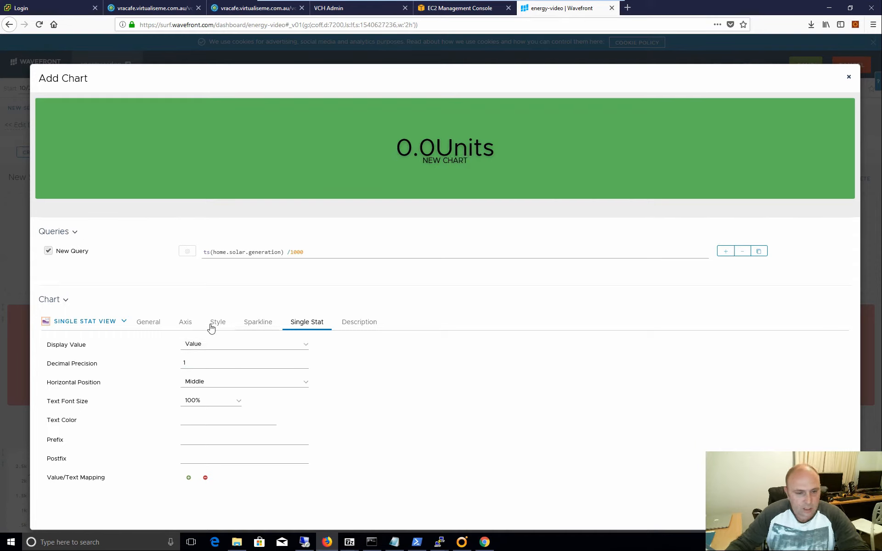
# - Set the solar generation chart's axis unit to kWh
pyautogui.click(148, 321)
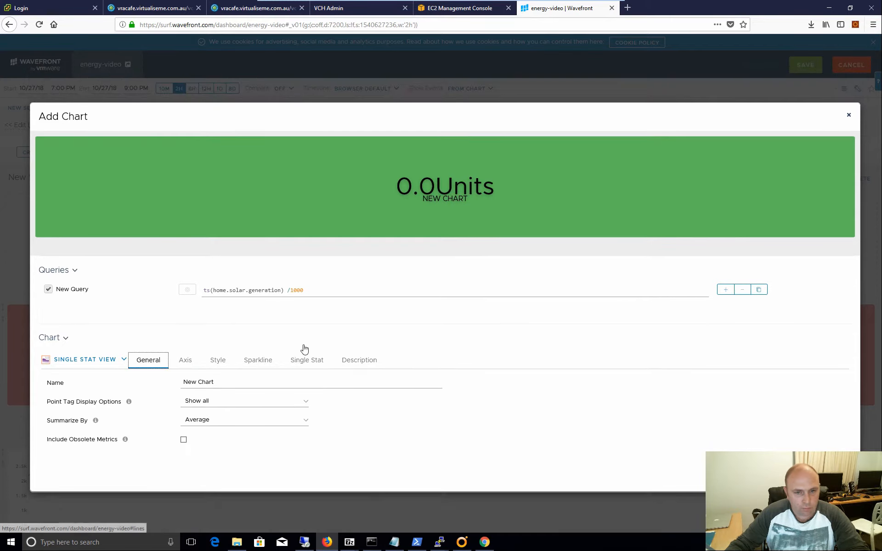
pyautogui.click(186, 360)
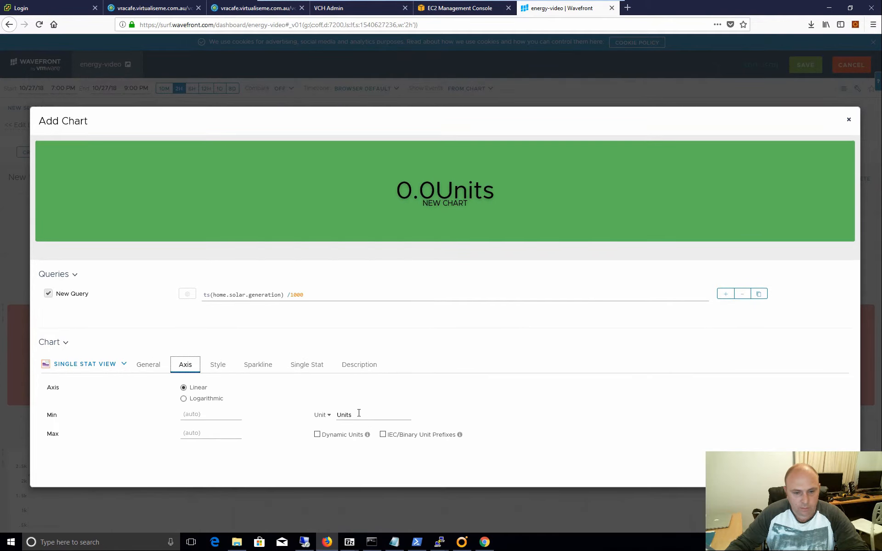
pyautogui.doubleClick(359, 413)
pyautogui.write('kW')
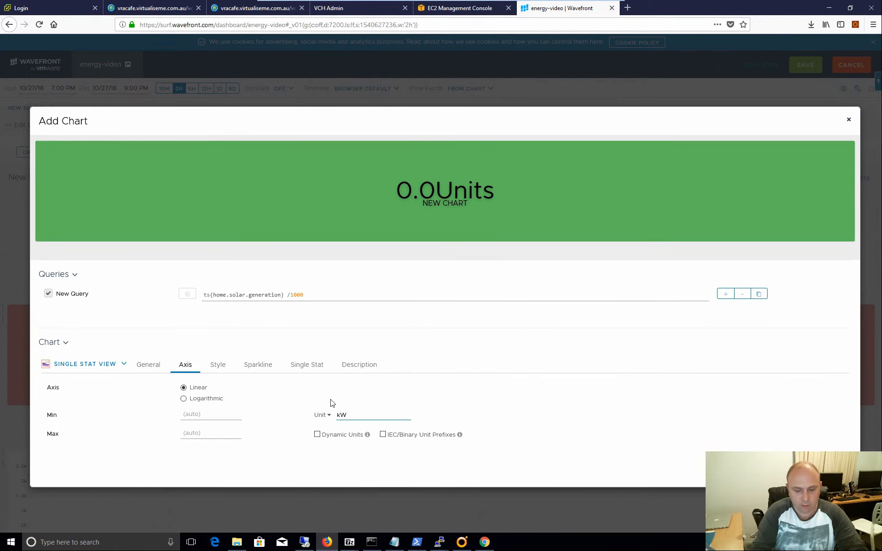
pyautogui.write('h')
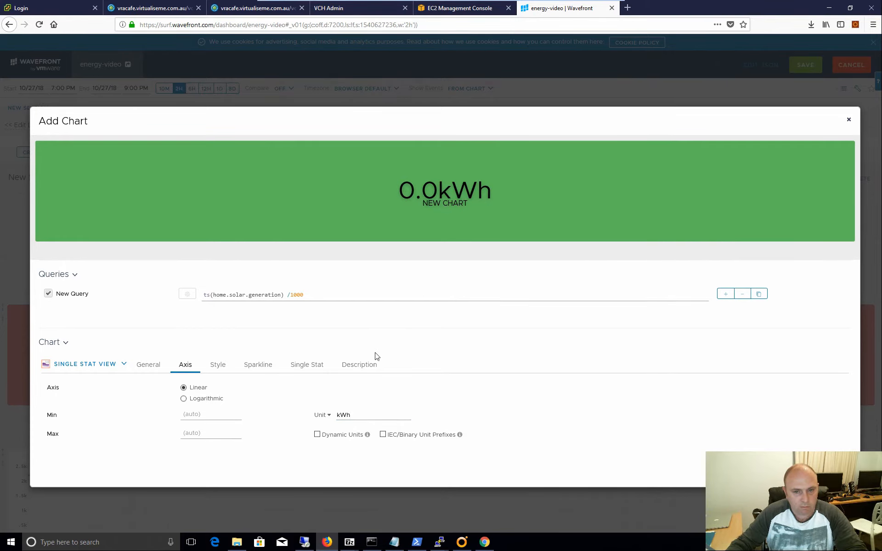
# - Name the solar generation chart Currently Generated and accept it onto the dashboard
pyautogui.click(148, 363)
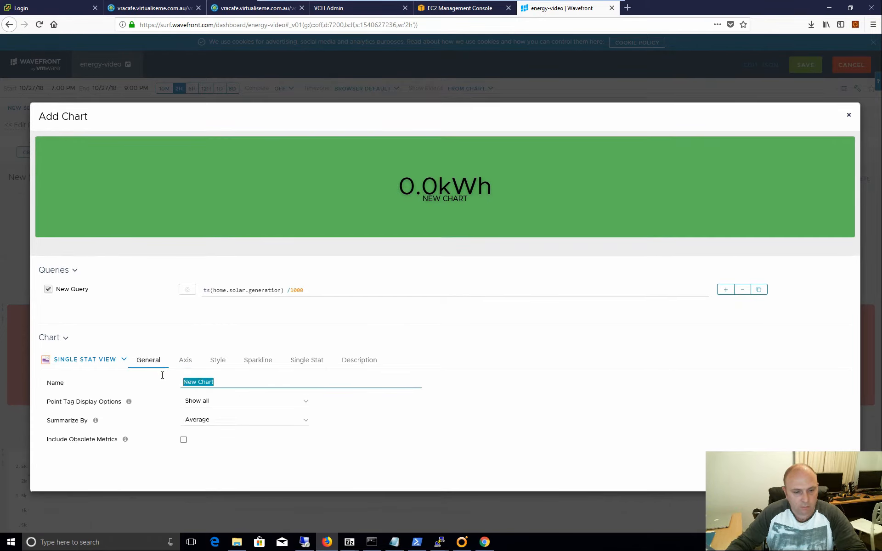
pyautogui.write('Current')
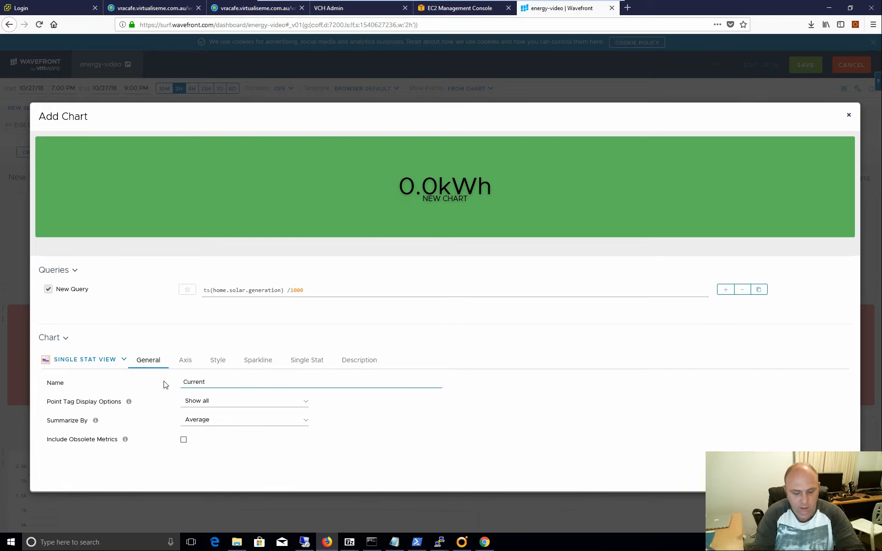
pyautogui.write('ly')
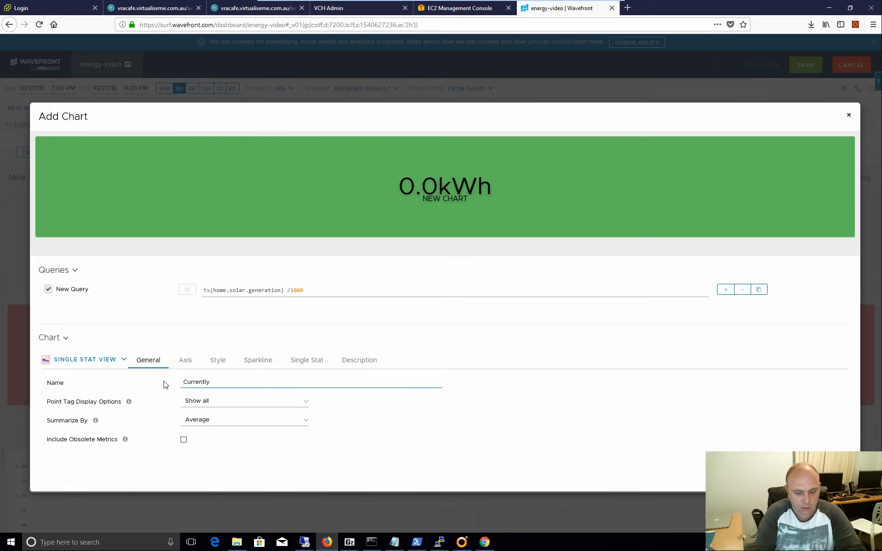
pyautogui.write(' Generated')
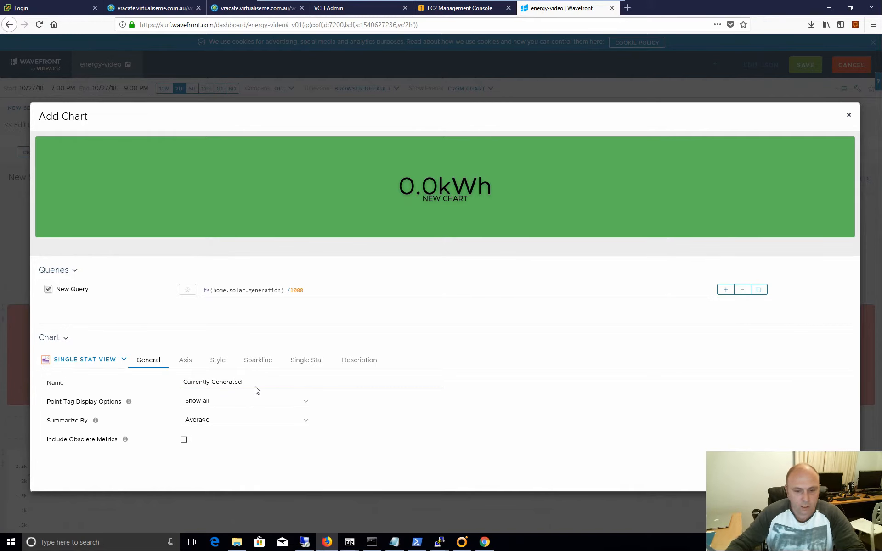
pyautogui.click(790, 476)
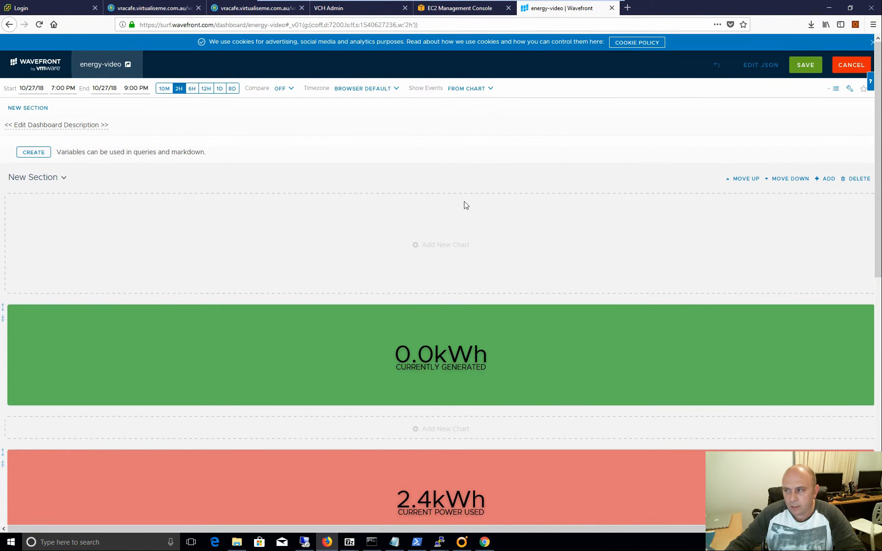
pyautogui.scroll(-2, 465, 205)
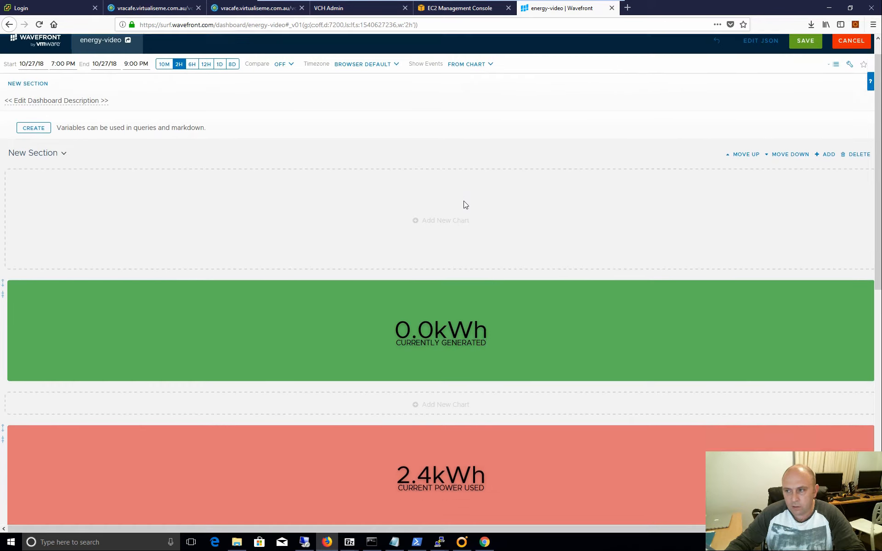
# - Place the Currently Generated stat on the same row, after Current Power Used, and reduce that row's height
pyautogui.moveTo(568, 395)
pyautogui.mouseDown()
pyautogui.moveTo(559, 406)
pyautogui.moveTo(565, 393)
pyautogui.mouseUp()
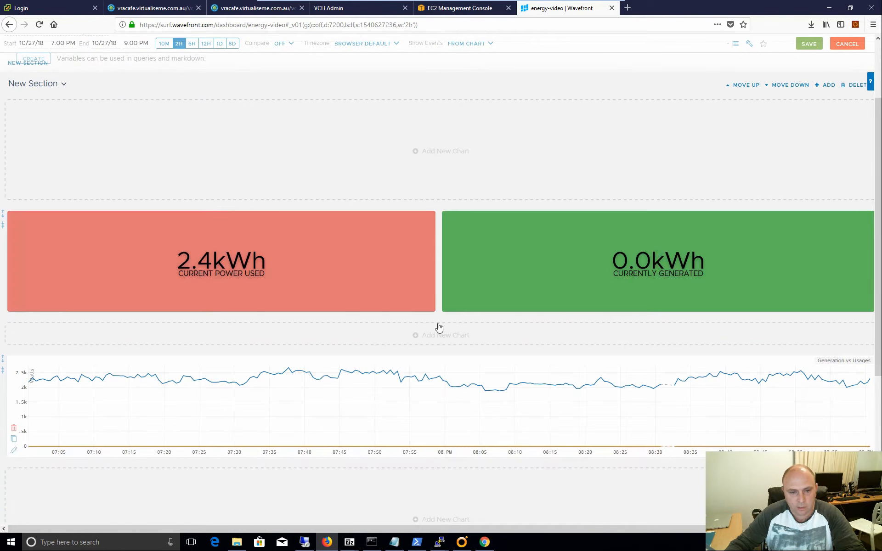
pyautogui.click(2, 226)
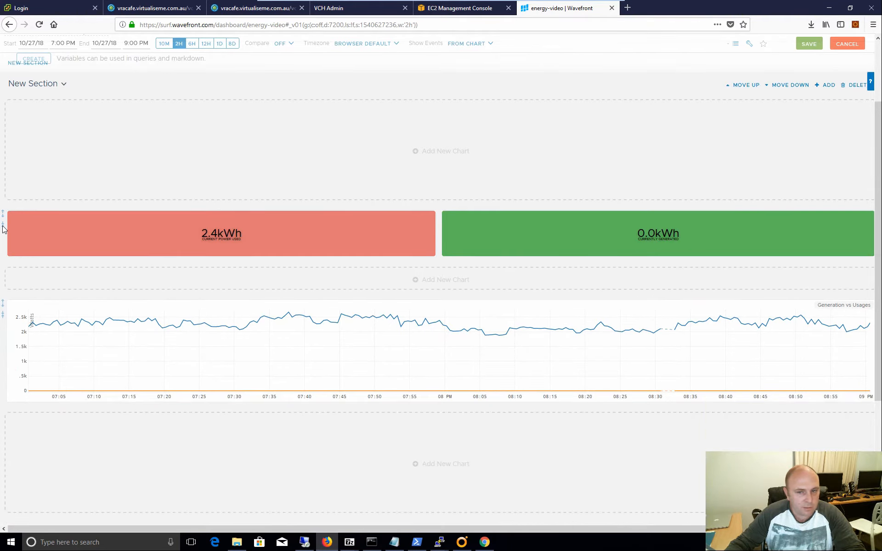
pyautogui.click(3, 214)
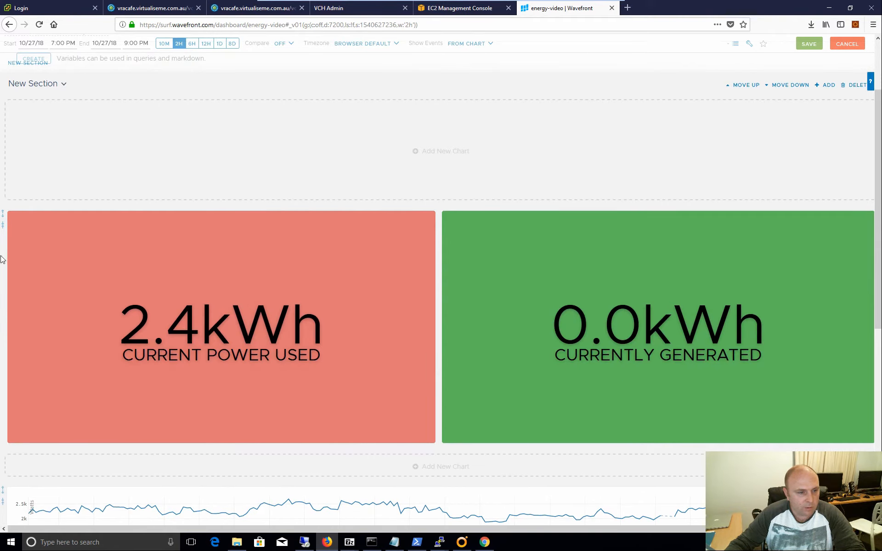
pyautogui.click(2, 228)
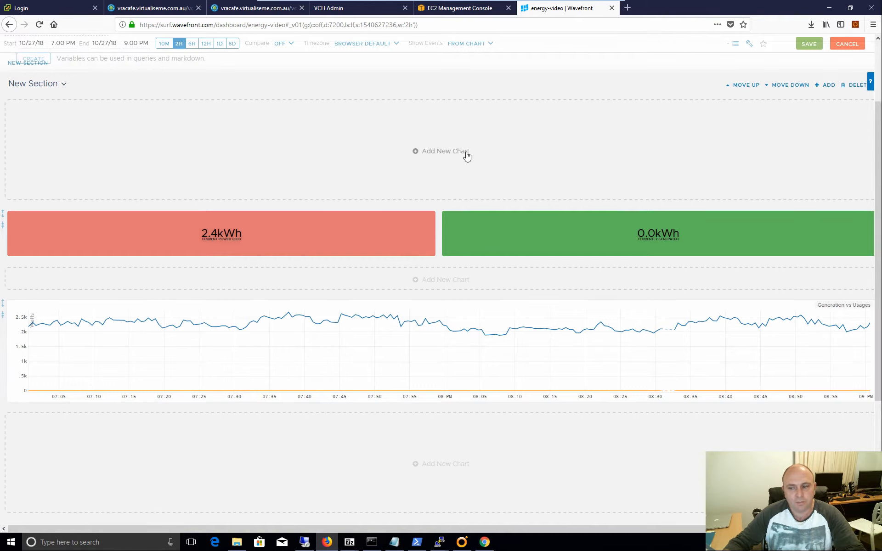
# - Add a new chart in the empty row above the two stats and start a hand-written ts() query
pyautogui.click(417, 154)
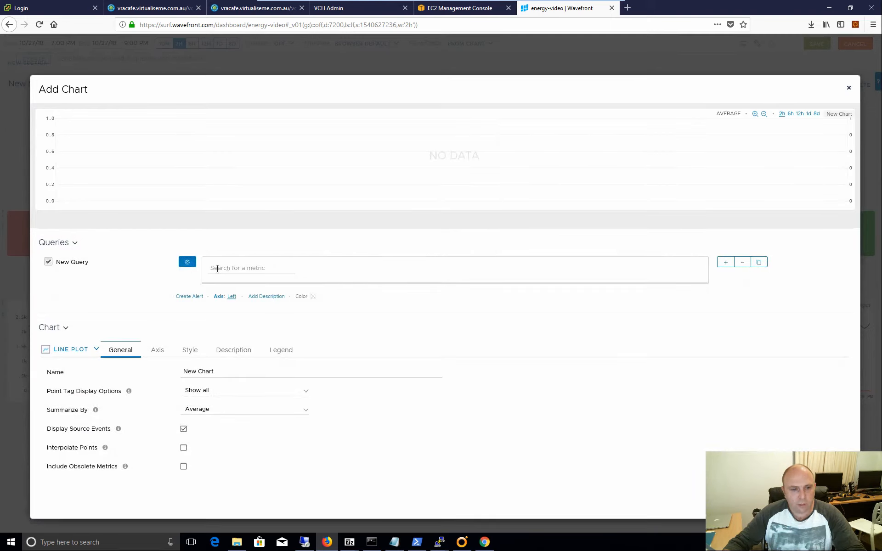
pyautogui.click(187, 262)
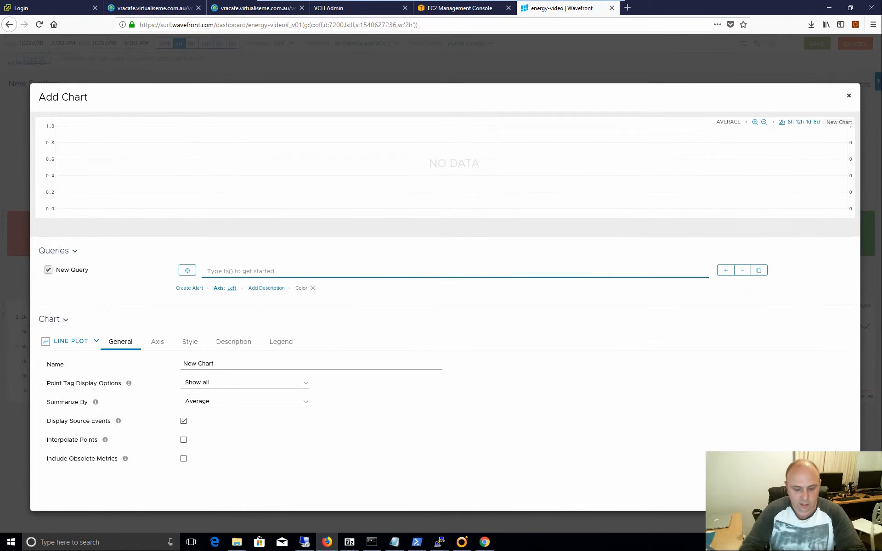
pyautogui.write('ts(')
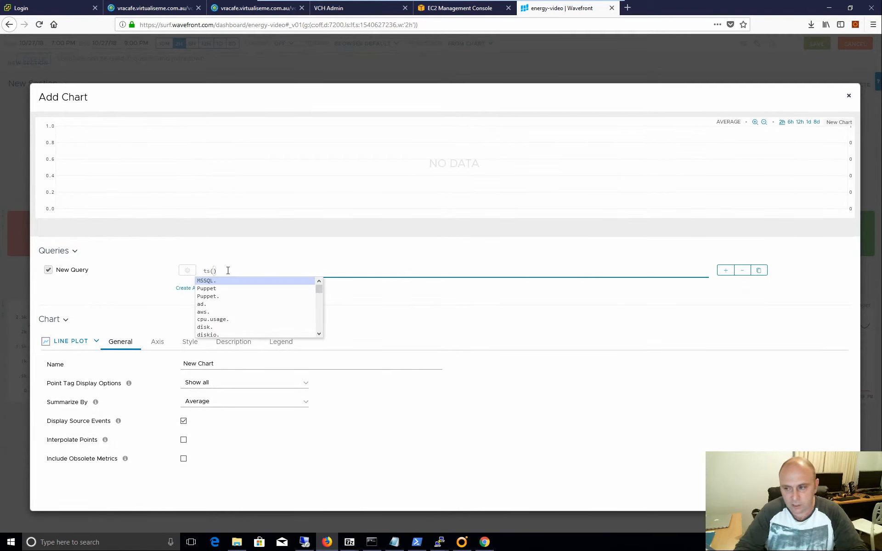
# - Wrap the new chart's ts() query in an if ( ) expression
pyautogui.press('Home')
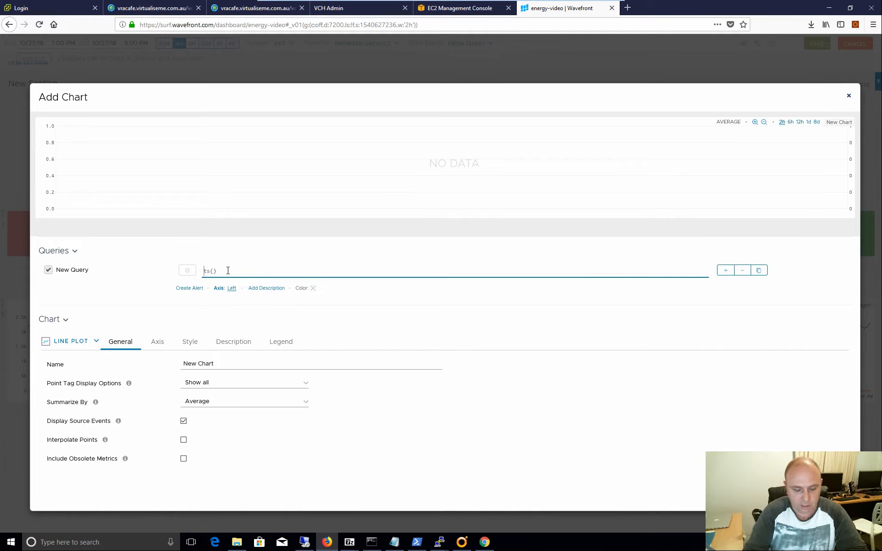
pyautogui.write('if')
pyautogui.press('Right')
pyautogui.press('Left')
pyautogui.press('Left')
pyautogui.press('Left')
pyautogui.press('Left')
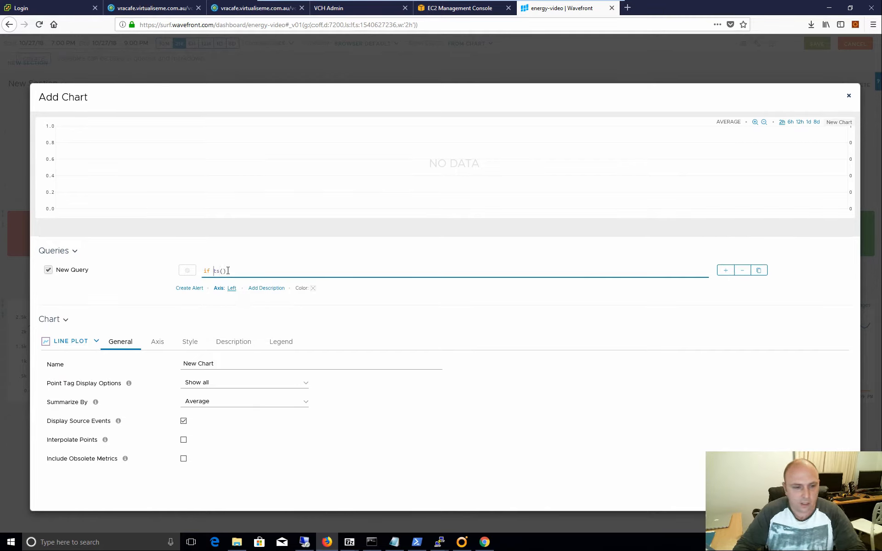
pyautogui.write('(')
pyautogui.press('Right')
pyautogui.press('Right')
pyautogui.press('Right')
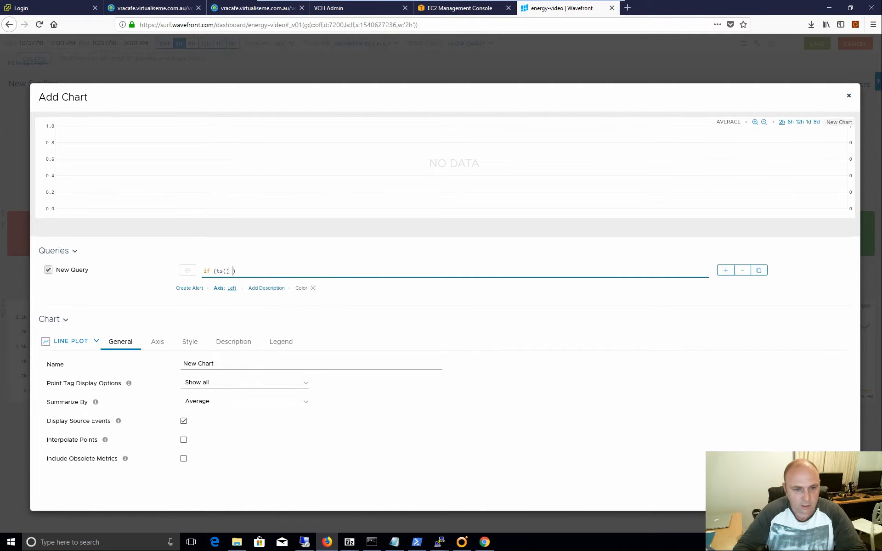
pyautogui.press('Left')
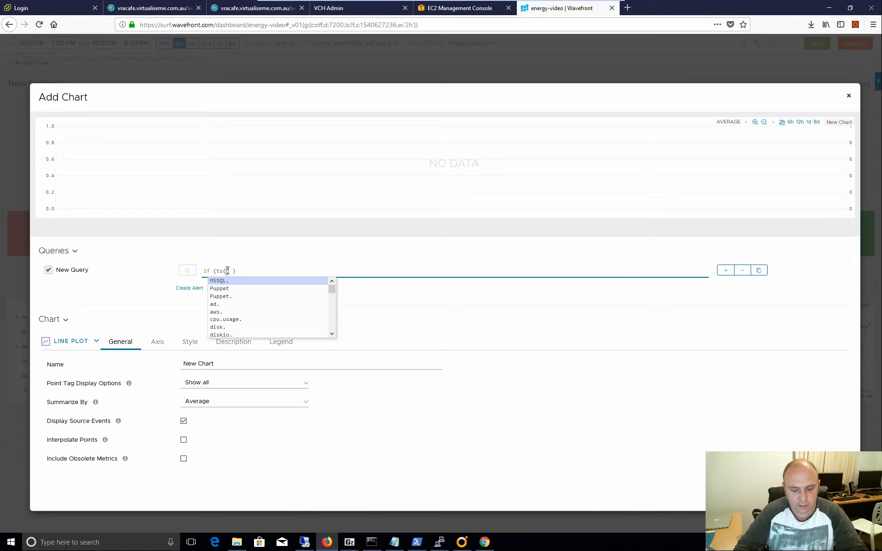
# - Write the if condition as ts(home.solar.generation) > ts(home.power.usage)
pyautogui.write('home')
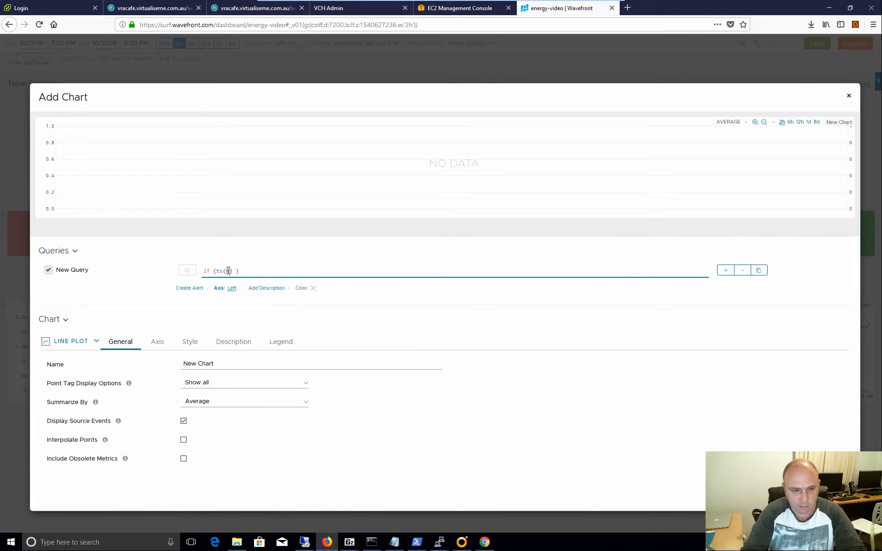
pyautogui.write('.solar.generation)')
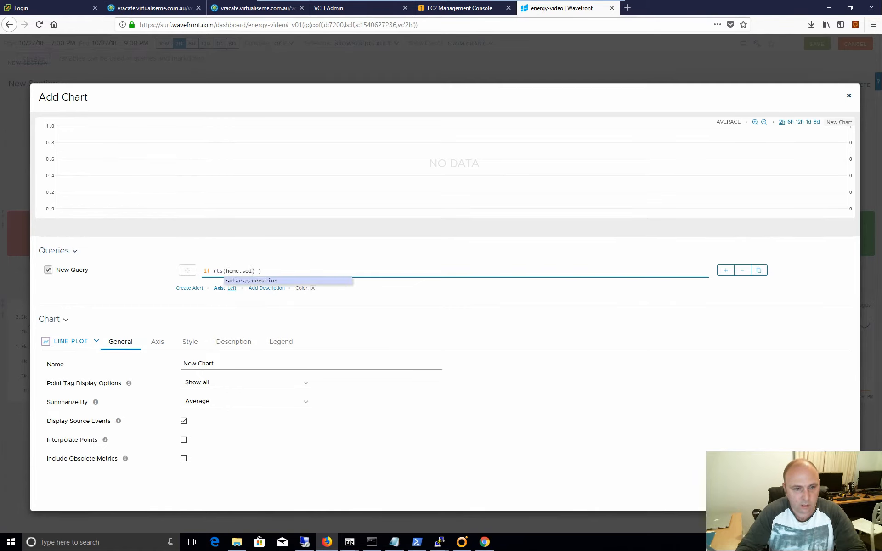
pyautogui.write(' >')
pyautogui.write(' ts(')
pyautogui.write('home.')
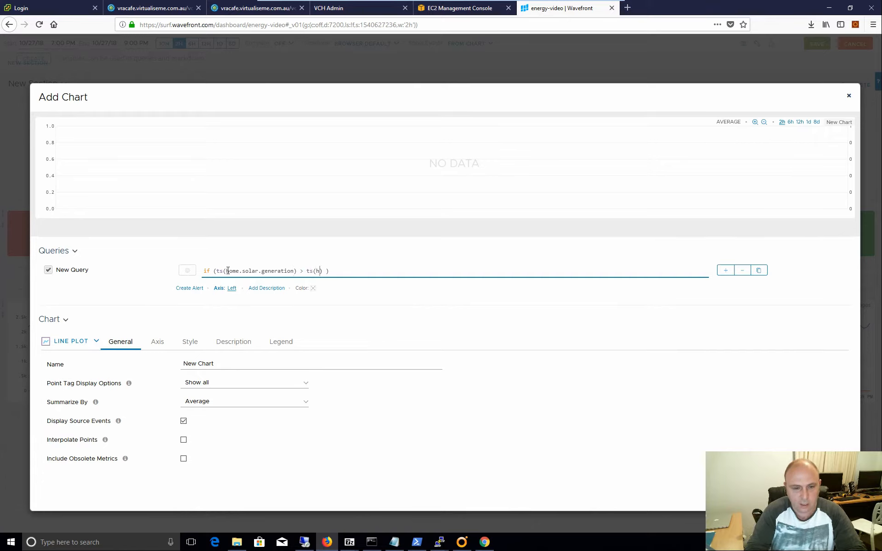
pyautogui.write('power')
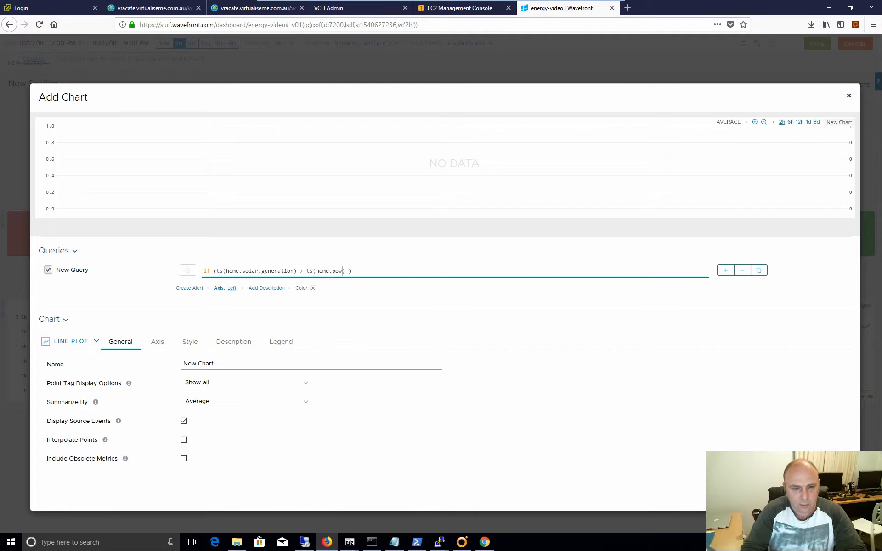
pyautogui.write('.')
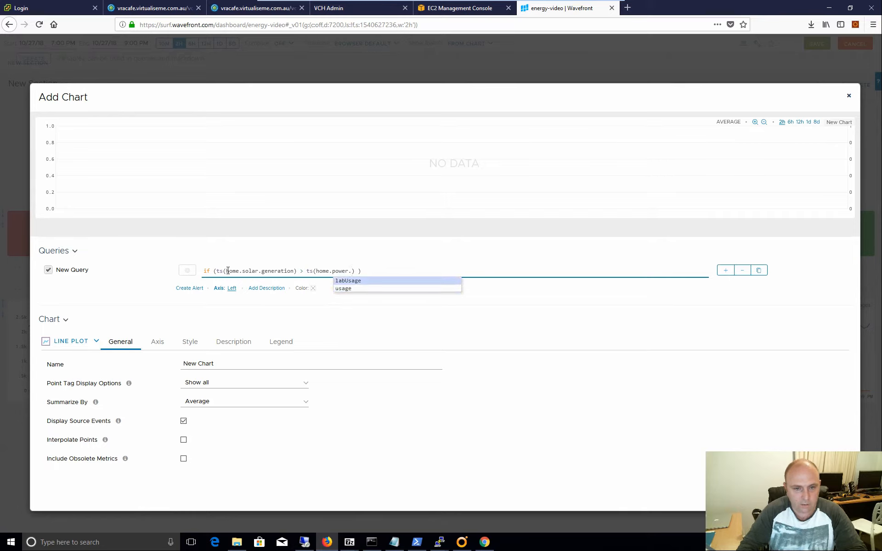
pyautogui.press('Down')
pyautogui.press('Return')
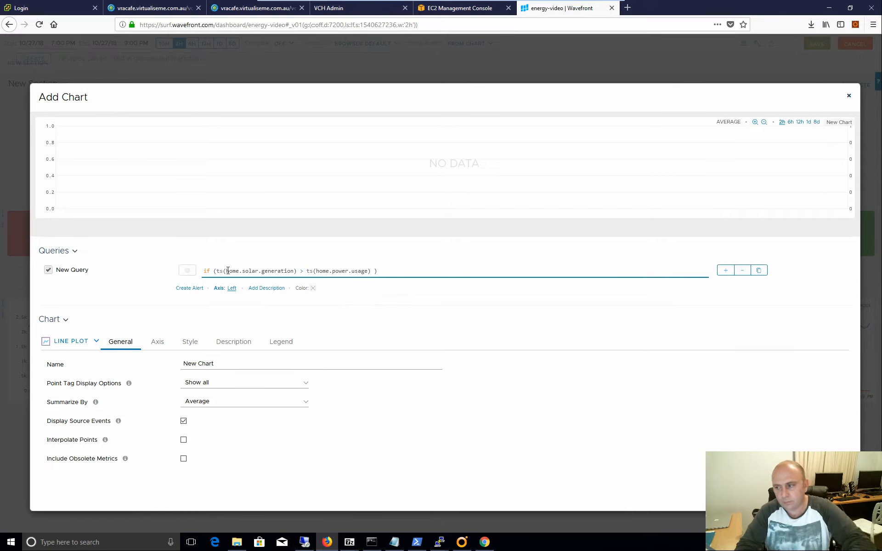
pyautogui.press('Right')
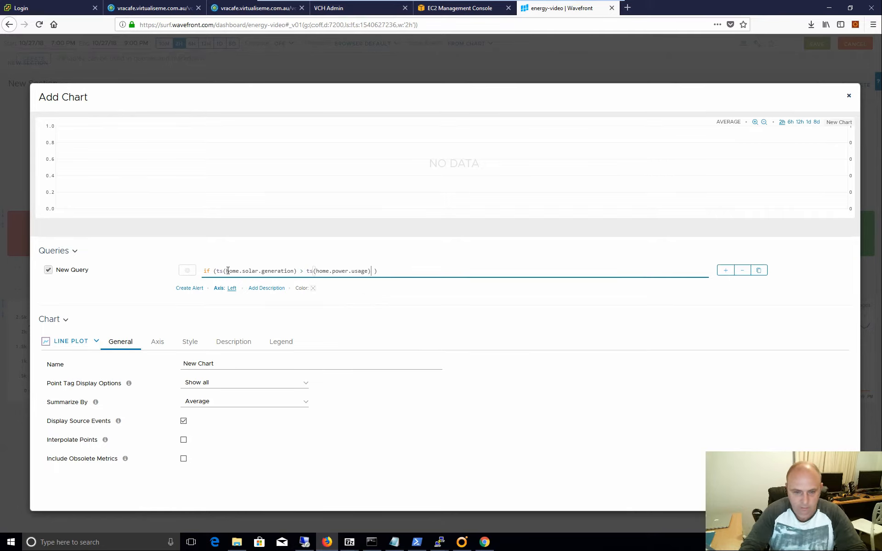
# - Add a second argument to the if expression, opening a parenthesised term with ts(home.solar.generation)
pyautogui.write(',')
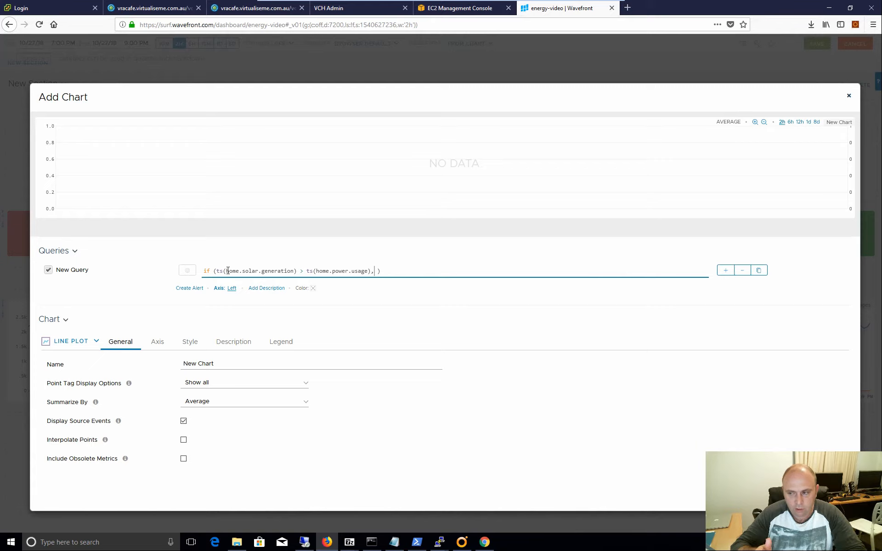
pyautogui.write('(t')
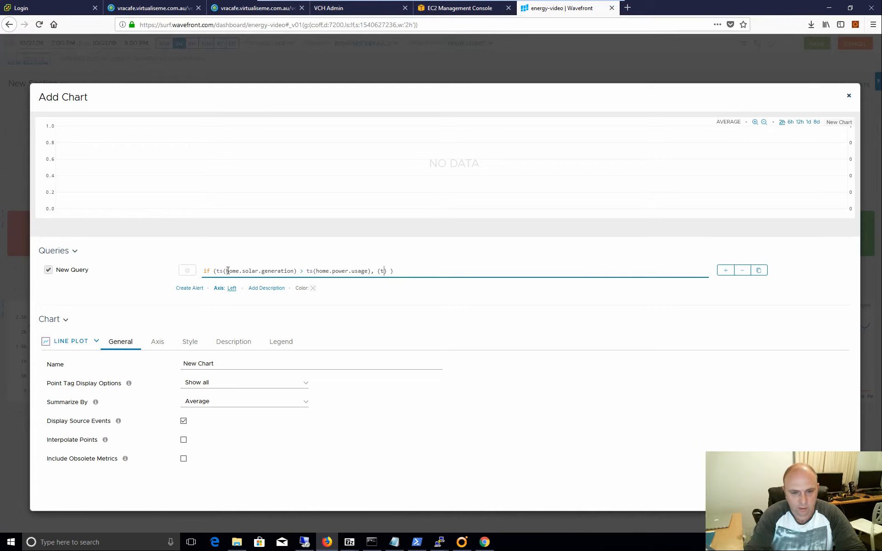
pyautogui.write('s(')
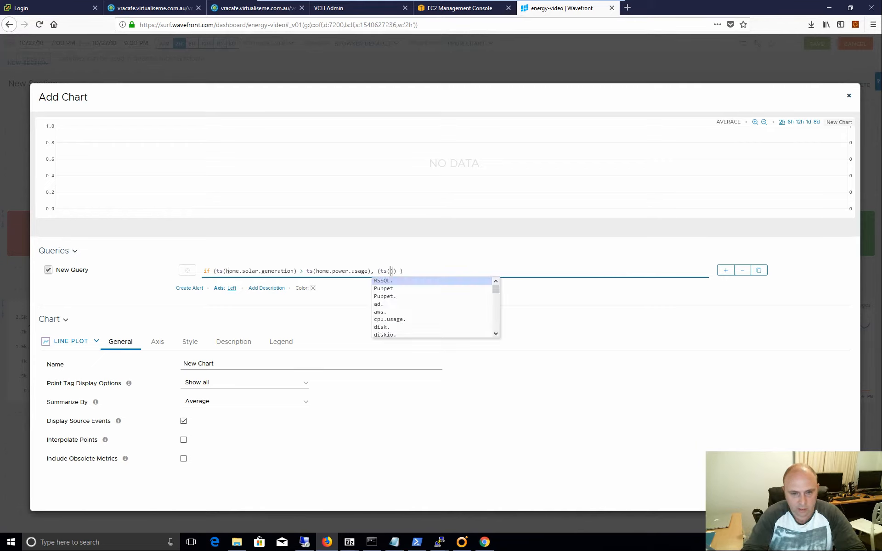
pyautogui.write('powere')
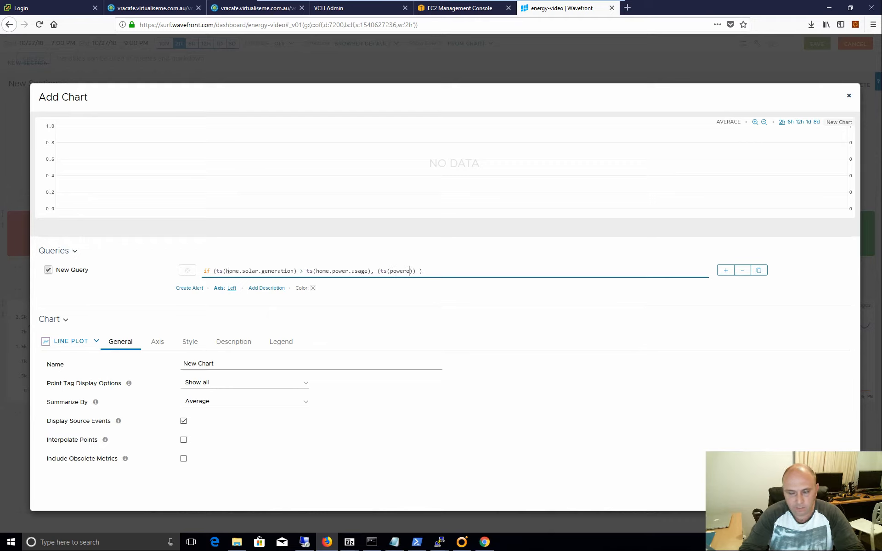
pyautogui.press('BackSpace')
pyautogui.press('BackSpace')
pyautogui.press('BackSpace')
pyautogui.press('BackSpace')
pyautogui.press('BackSpace')
pyautogui.press('BackSpace')
pyautogui.write('hom')
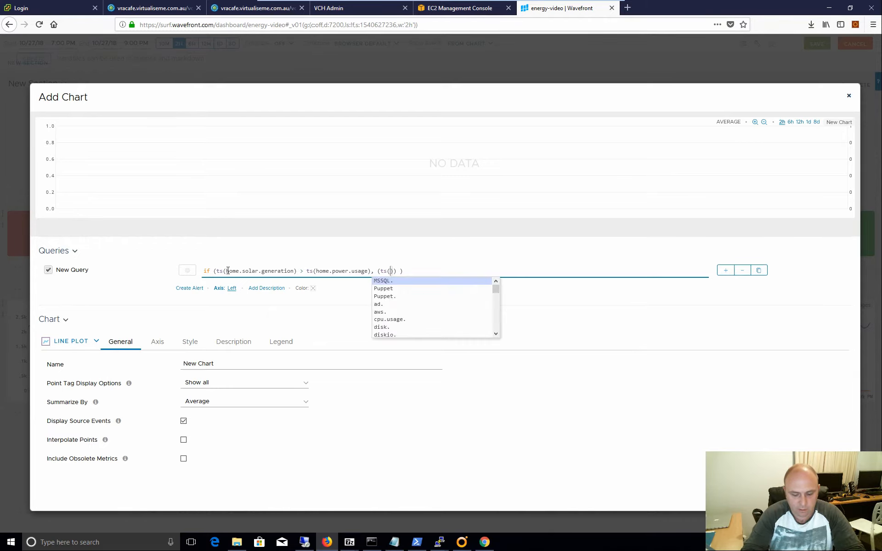
pyautogui.write('e.sol')
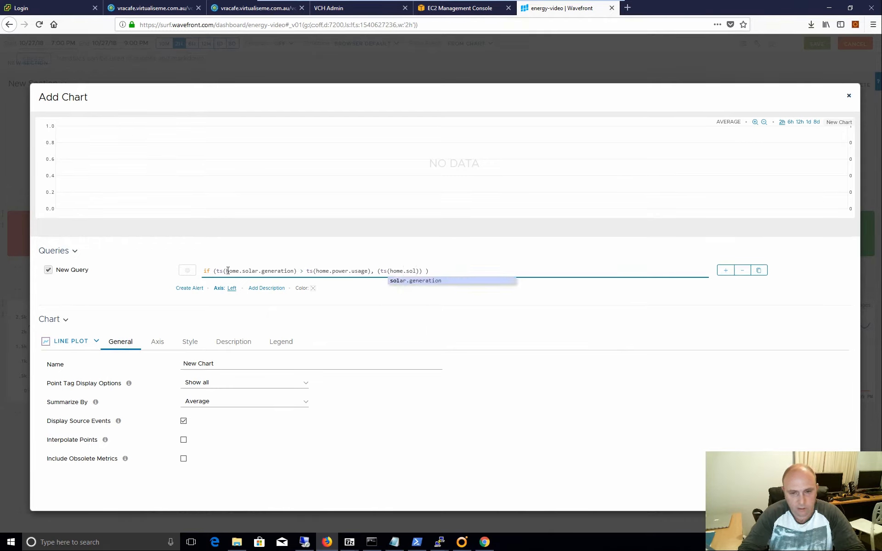
pyautogui.press('Return')
pyautogui.press('Right')
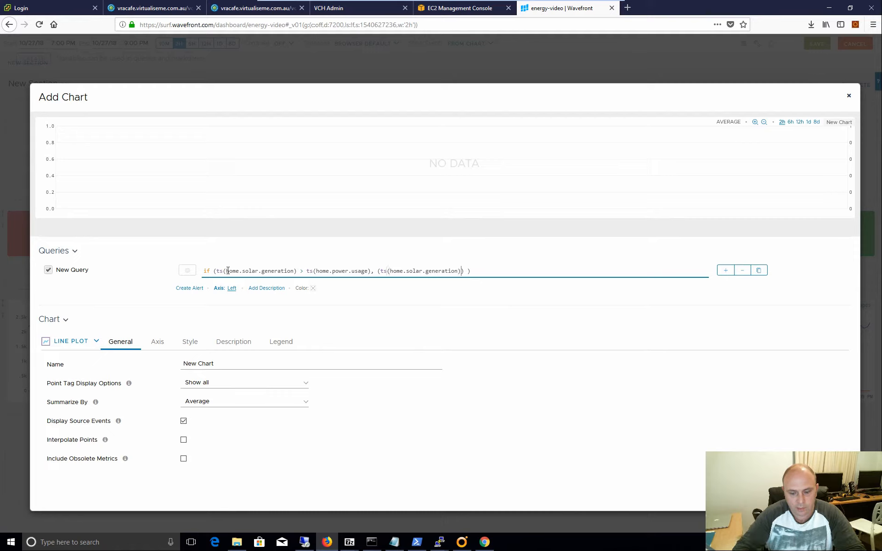
# - Subtract ts(home.power.usage) from the solar generation series inside the parenthesised second argument
pyautogui.write('- ')
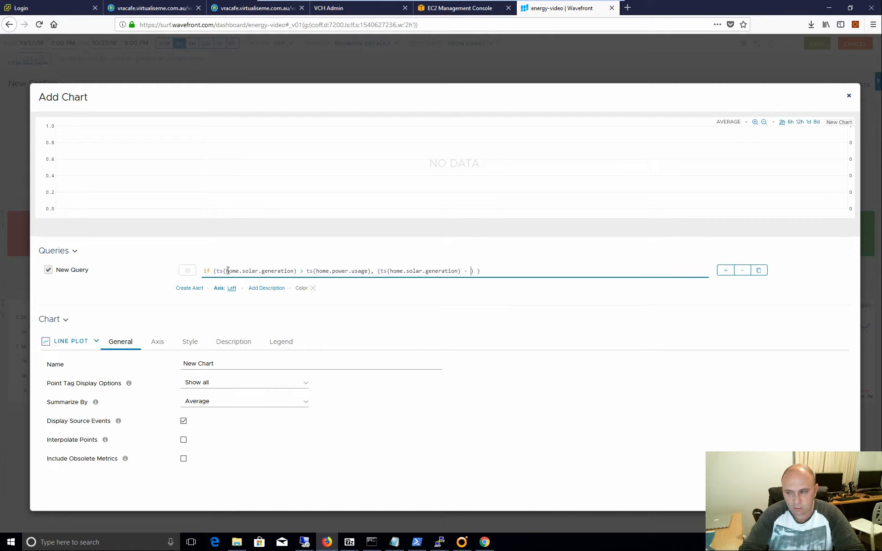
pyautogui.write('ts(')
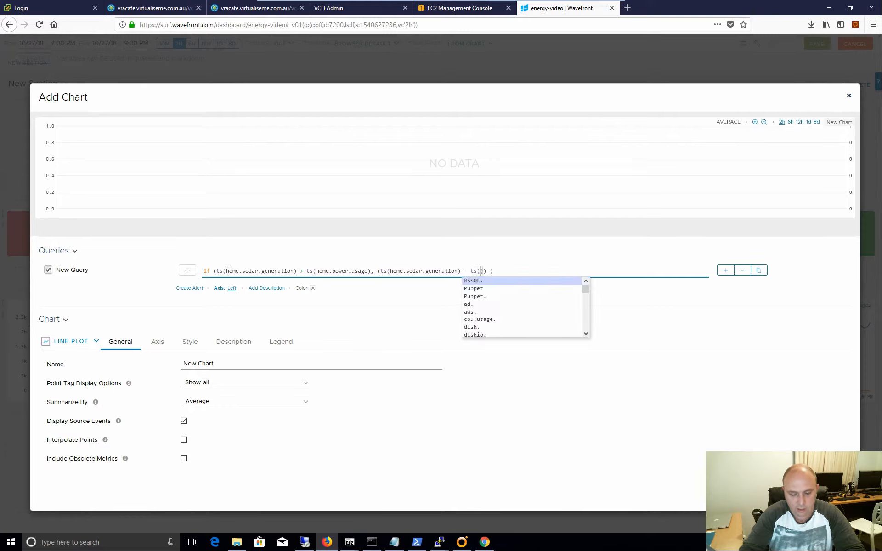
pyautogui.write('home.pow')
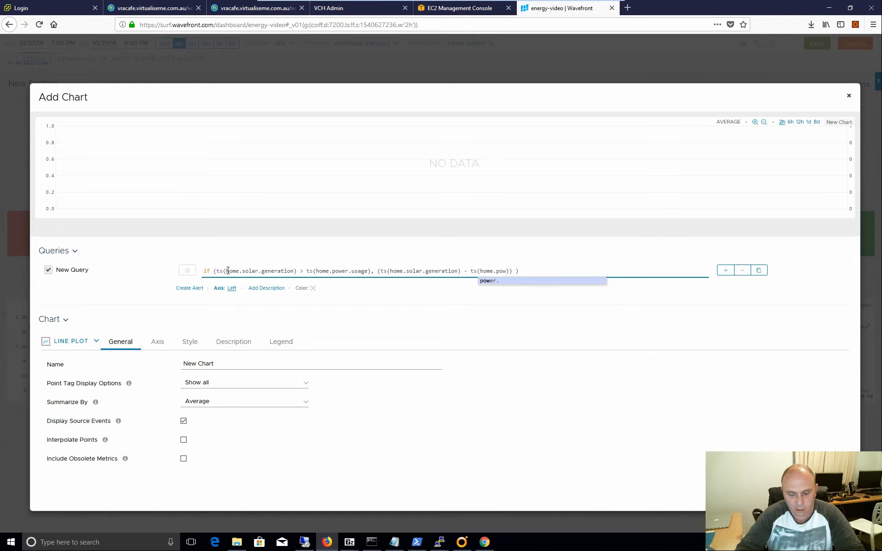
pyautogui.write('er.')
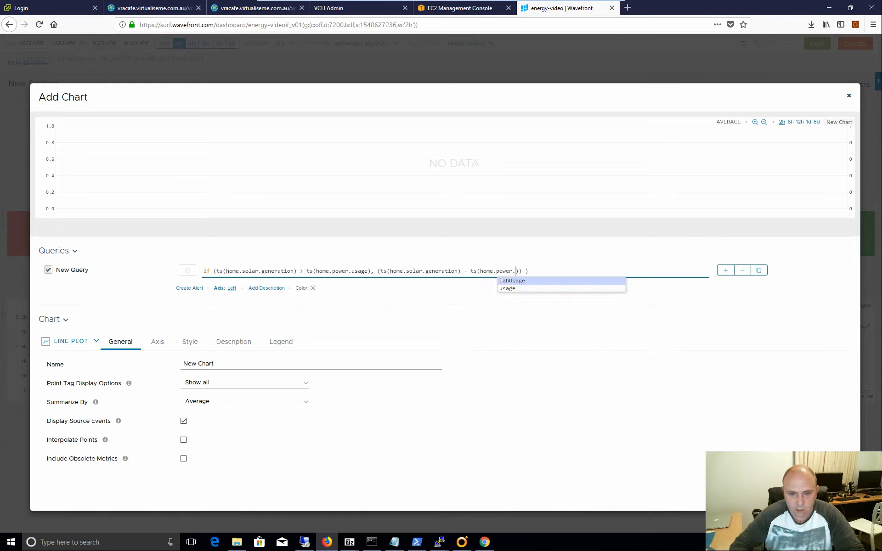
pyautogui.press('Down')
pyautogui.press('Return')
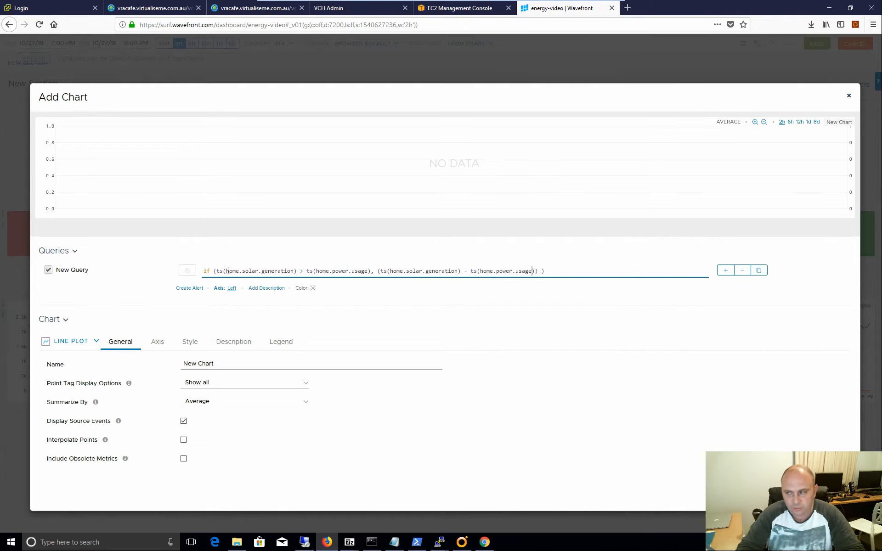
pyautogui.press('Right')
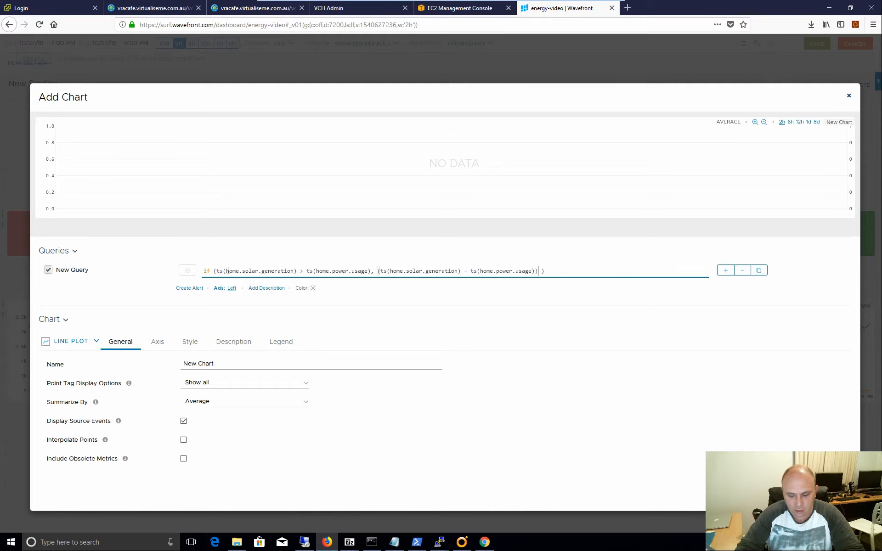
# - Divide the difference by 1000 and add 0 as the if expression's else value
pyautogui.write('/ 100 ')
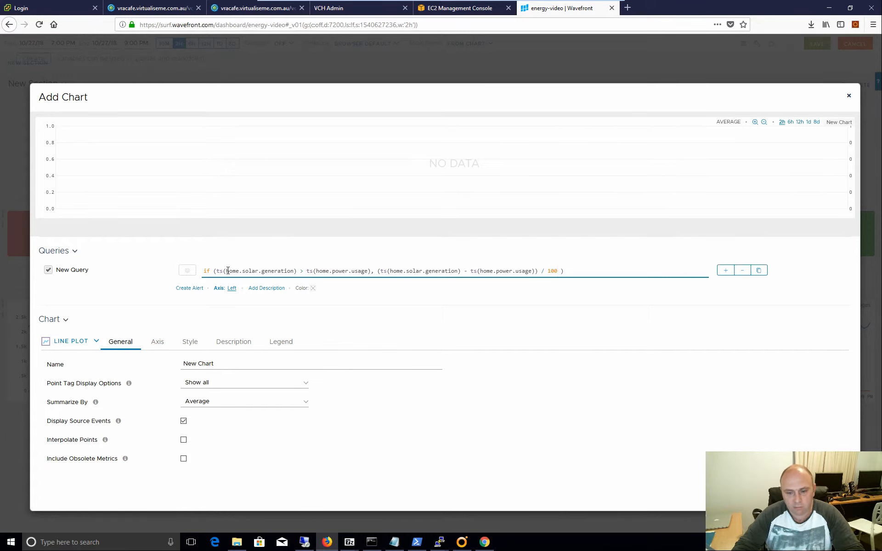
pyautogui.write('0')
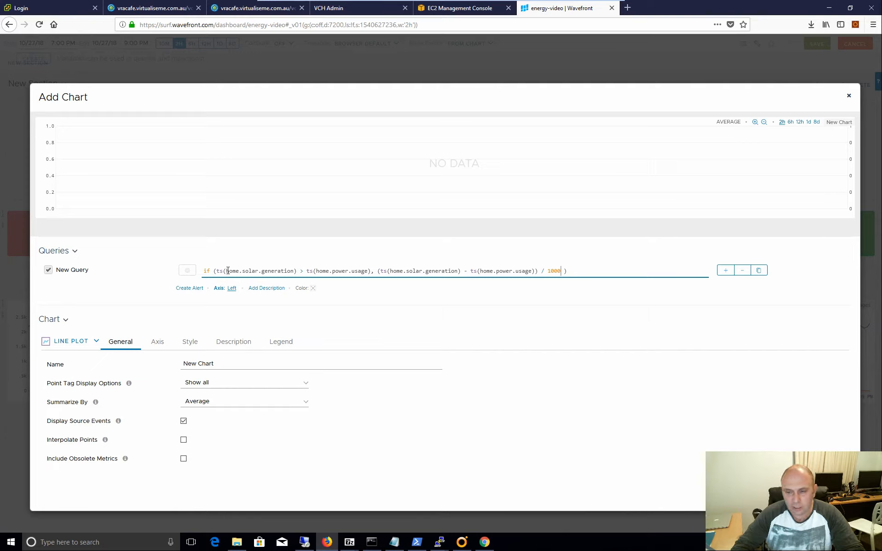
pyautogui.write(',')
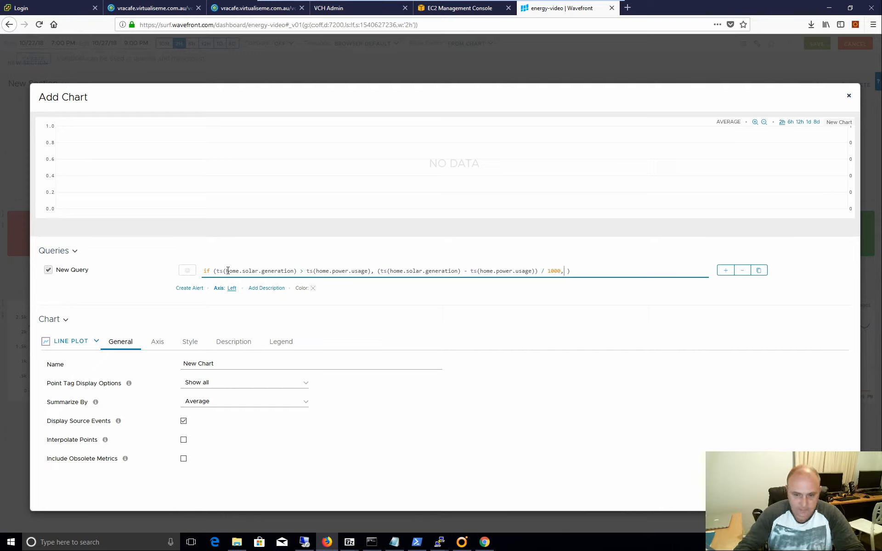
pyautogui.write('0')
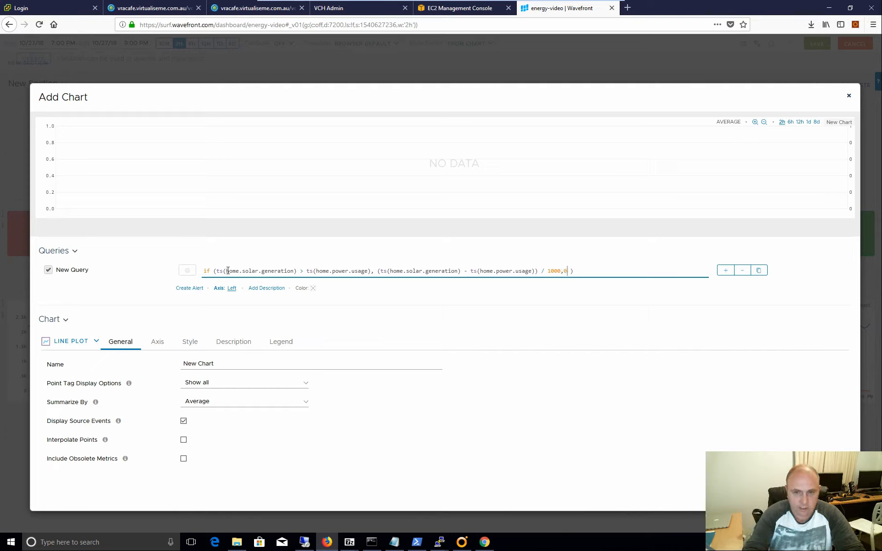
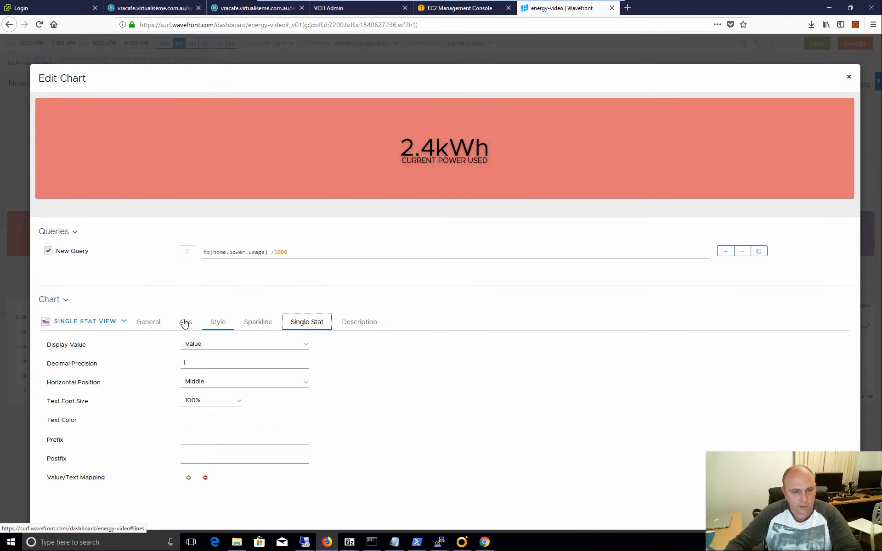
# - Change the axis unit of the Current Power Used stat to kW and save the chart
pyautogui.click(185, 322)
pyautogui.click(380, 418)
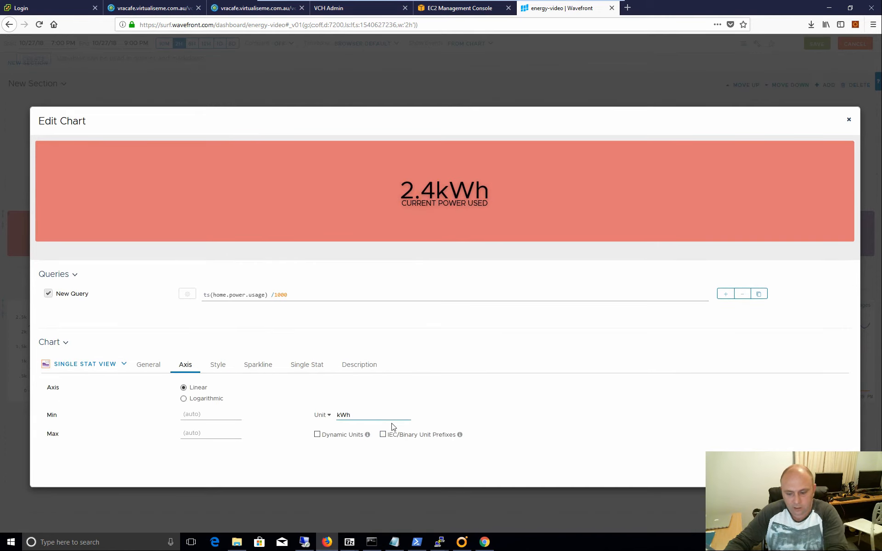
pyautogui.press('BackSpace')
pyautogui.press('Return')
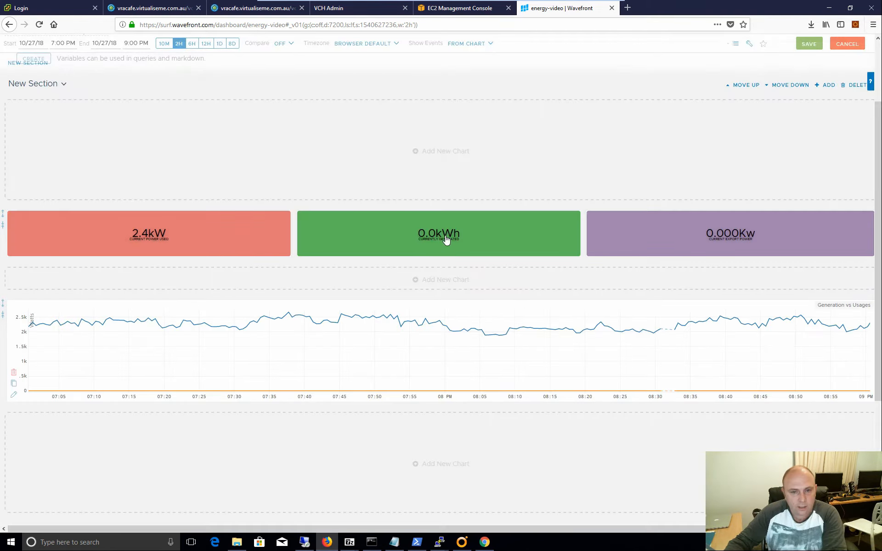
# - Change the axis unit of the Currently Generated stat to kW and save the chart
pyautogui.click(303, 250)
pyautogui.click(186, 321)
pyautogui.click(380, 418)
pyautogui.press('BackSpace')
pyautogui.press('Return')
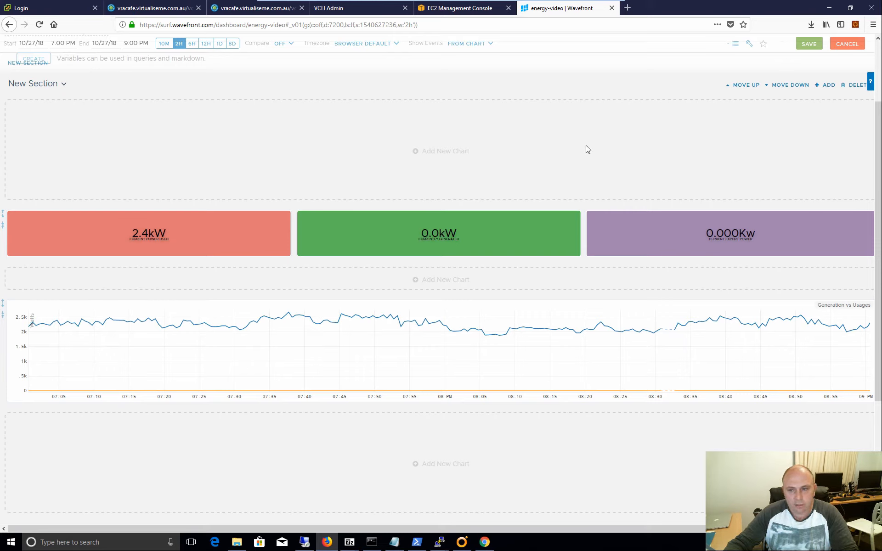
# - Add a new chart above the stat row and write its query as integral(ts(home.power.usage))
pyautogui.click(447, 157)
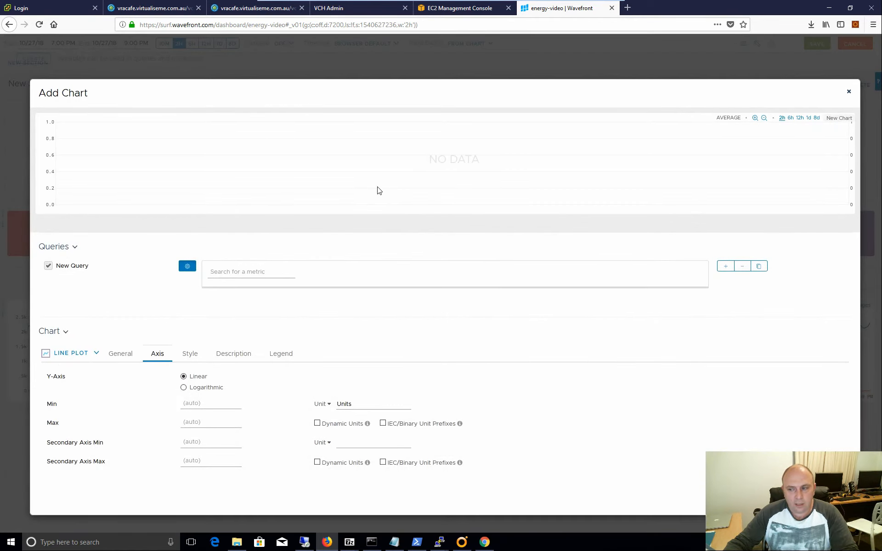
pyautogui.click(189, 268)
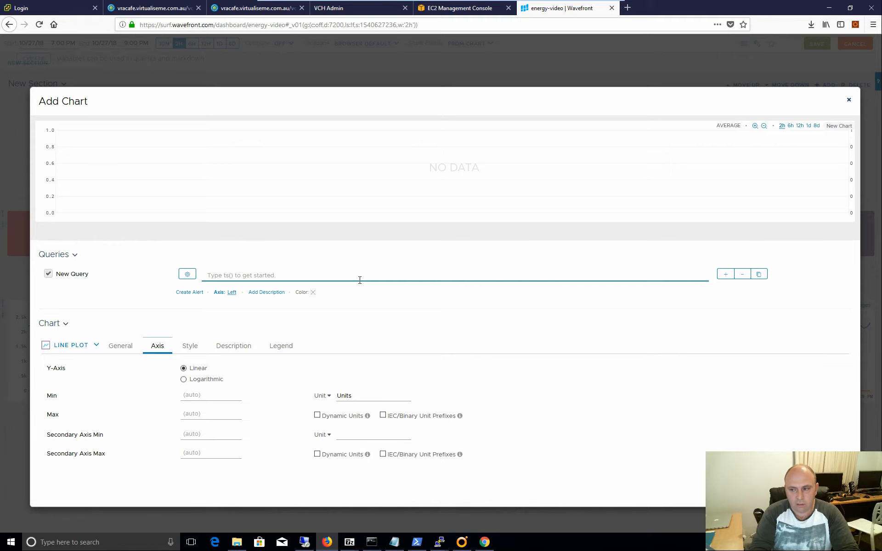
pyautogui.write('inte')
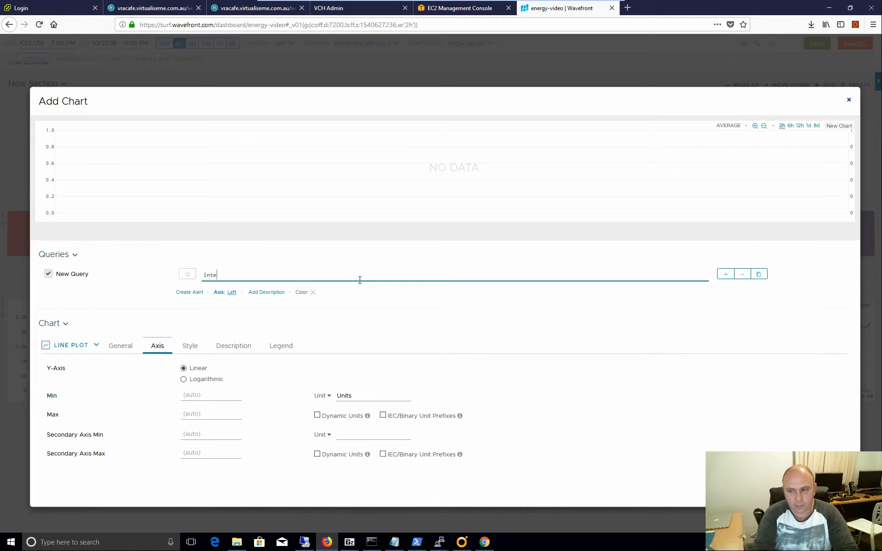
pyautogui.write('gral')
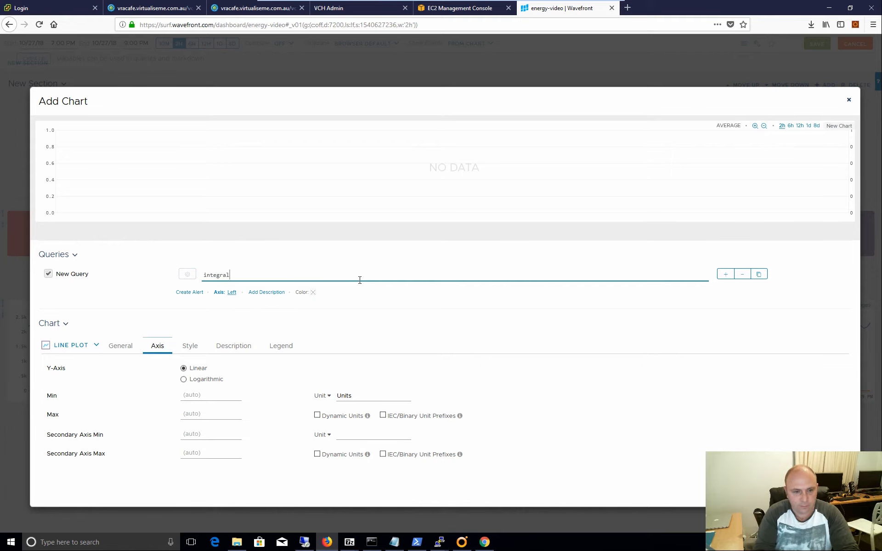
pyautogui.write('(')
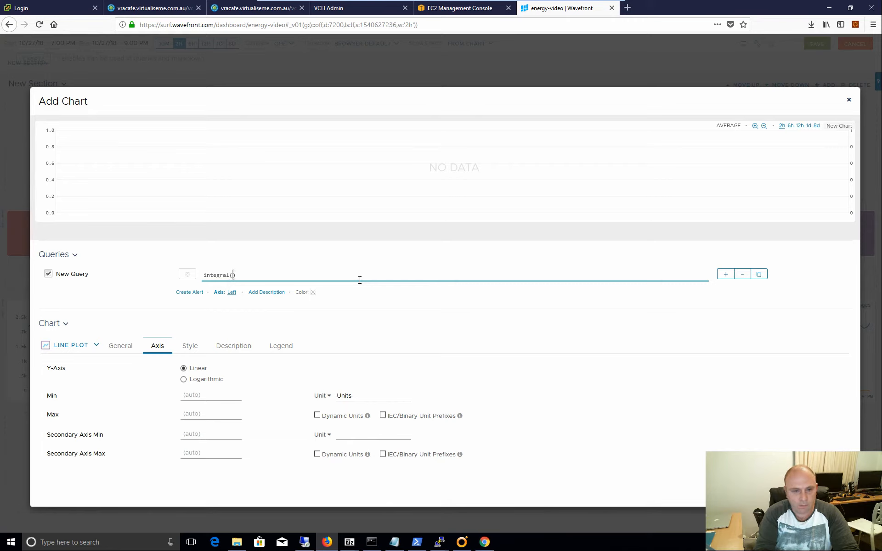
pyautogui.write('ts')
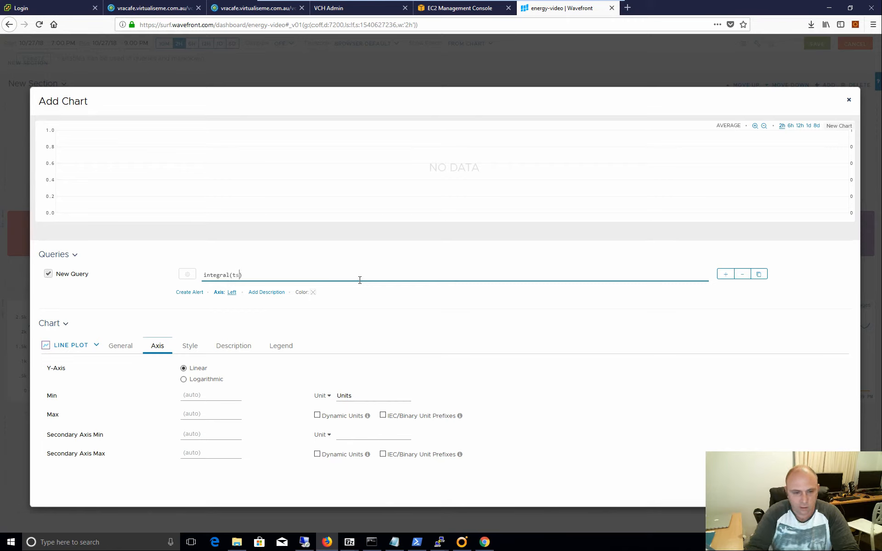
pyautogui.write('(')
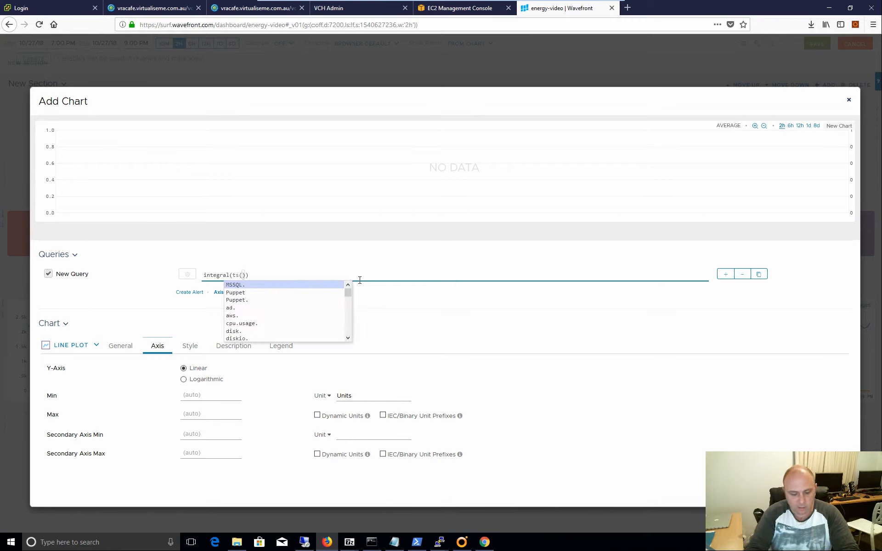
pyautogui.write('home.')
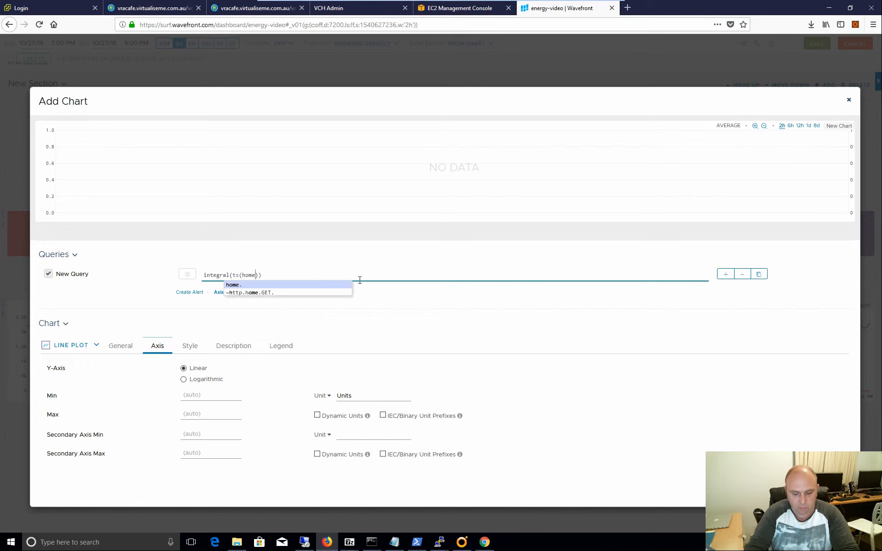
pyautogui.write('power')
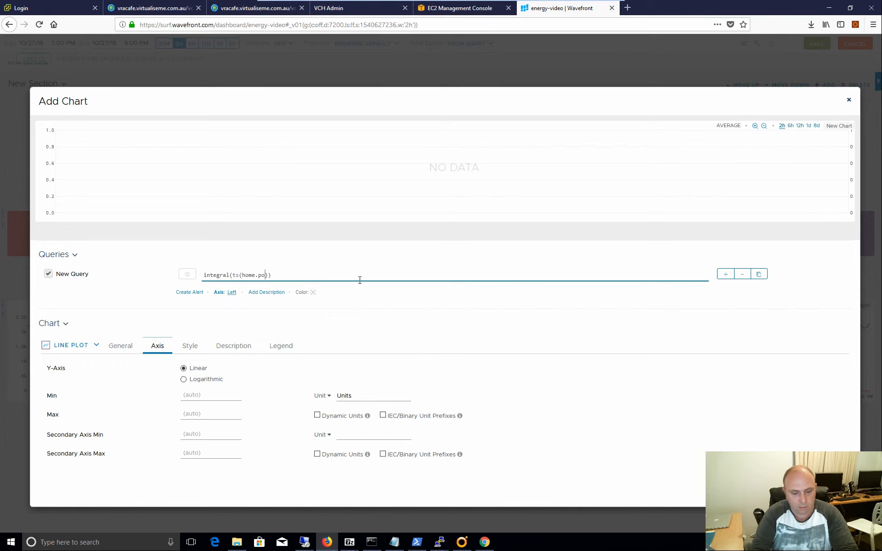
pyautogui.write('.')
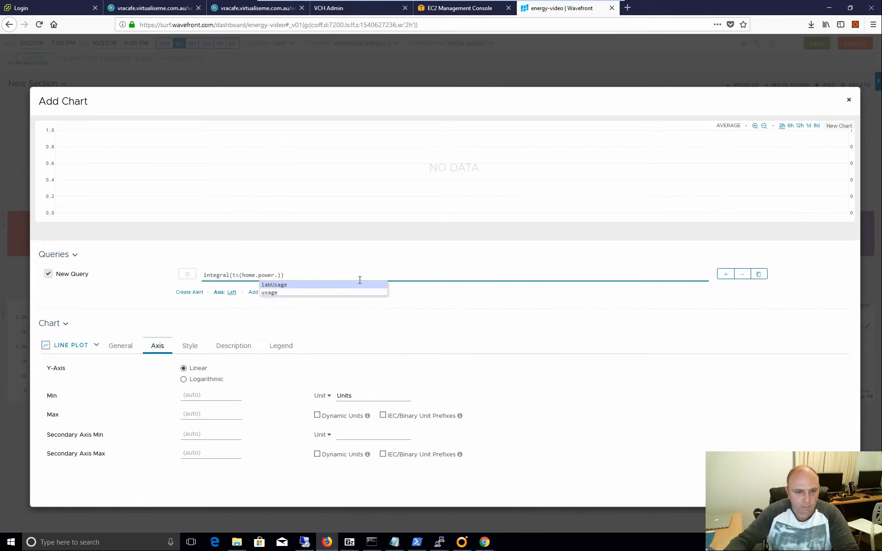
pyautogui.click(277, 294)
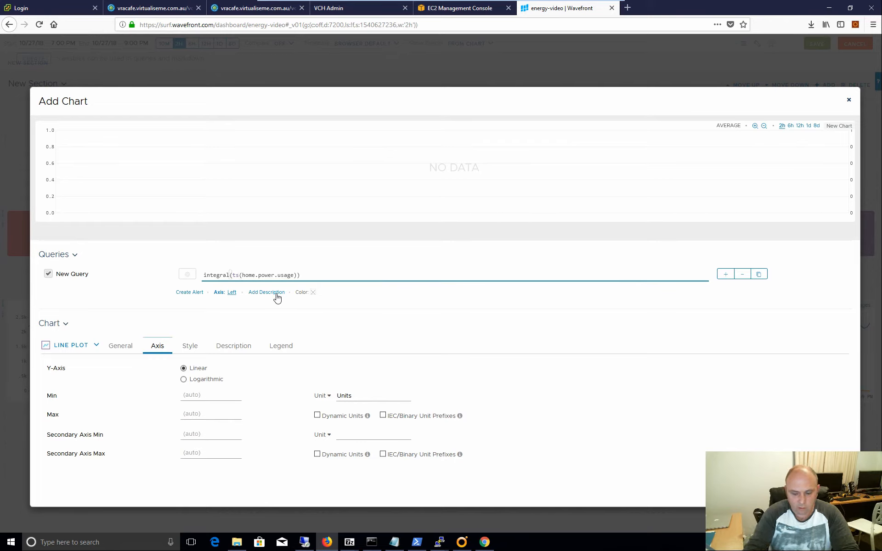
# - Extend the integral query by multiplying it by 0.00833333333 and dividing by 1000, and plot it
pyautogui.write('*')
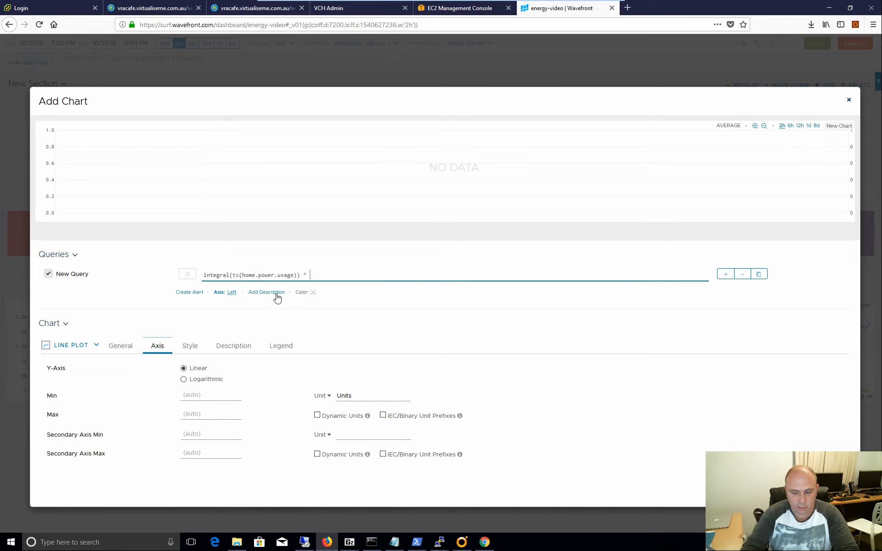
pyautogui.write('0.')
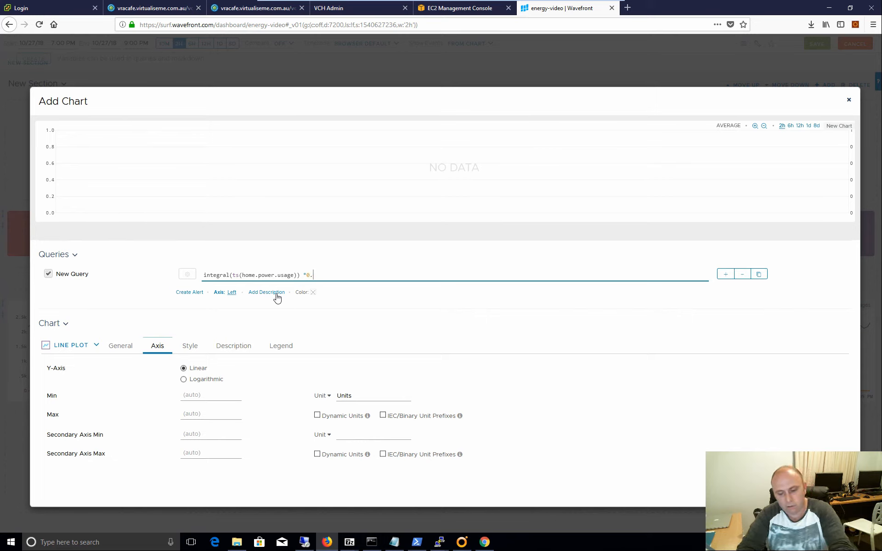
pyautogui.write('0')
pyautogui.write('0')
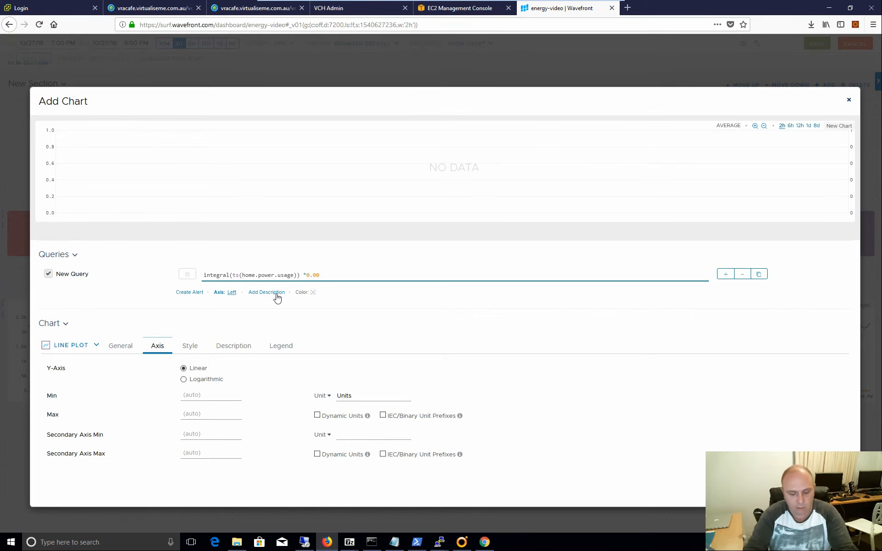
pyautogui.write('833333333')
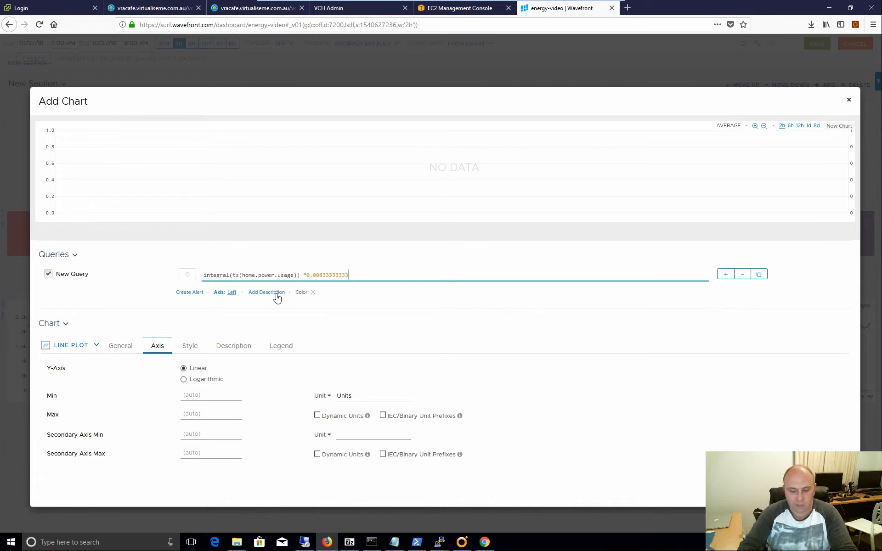
pyautogui.write('/1000')
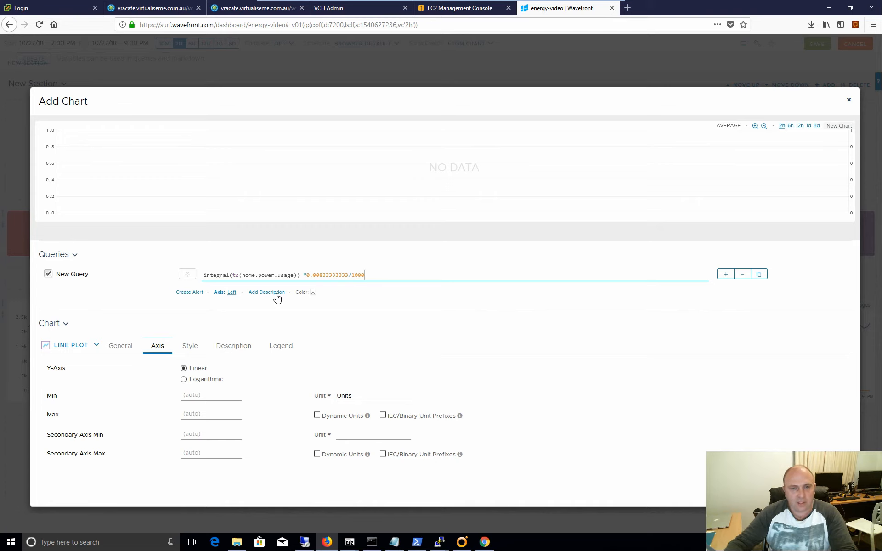
pyautogui.click(429, 308)
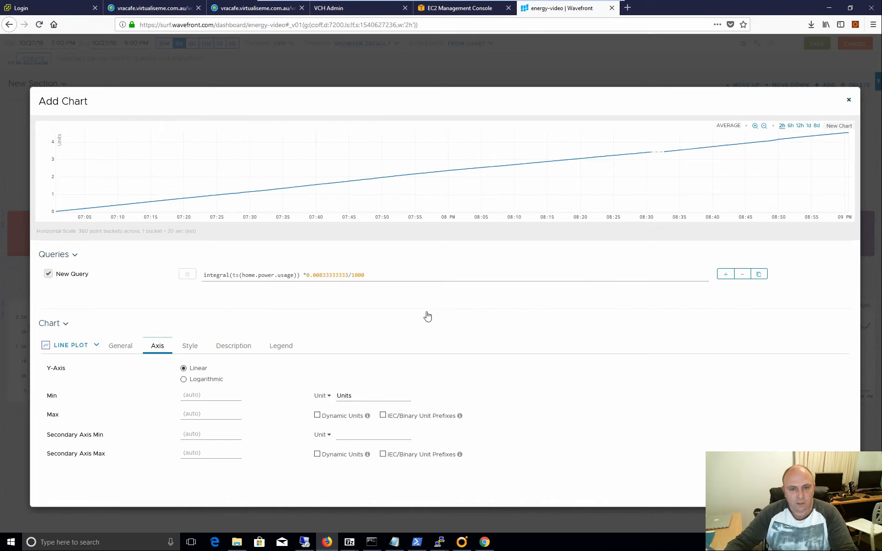
pyautogui.moveTo(801, 139)
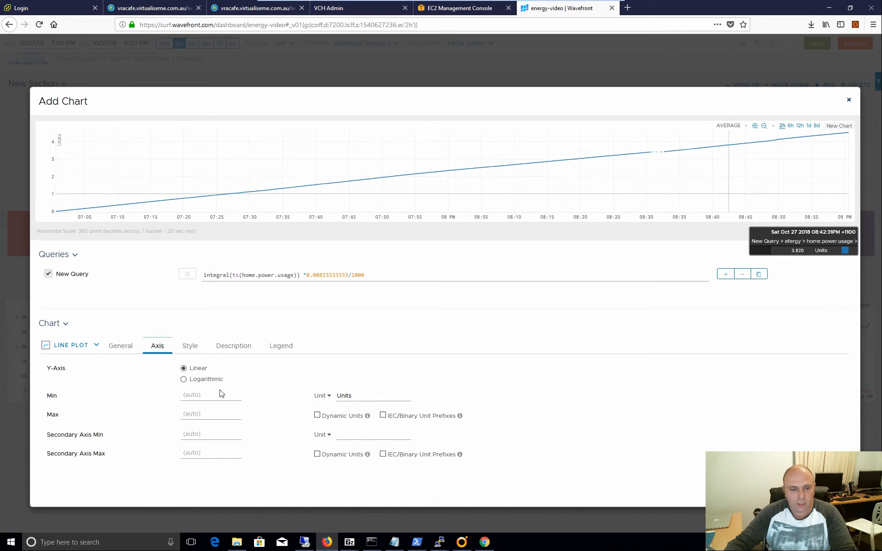
# - Switch the new chart to Single Stat View and set its unit to kWh
pyautogui.click(69, 345)
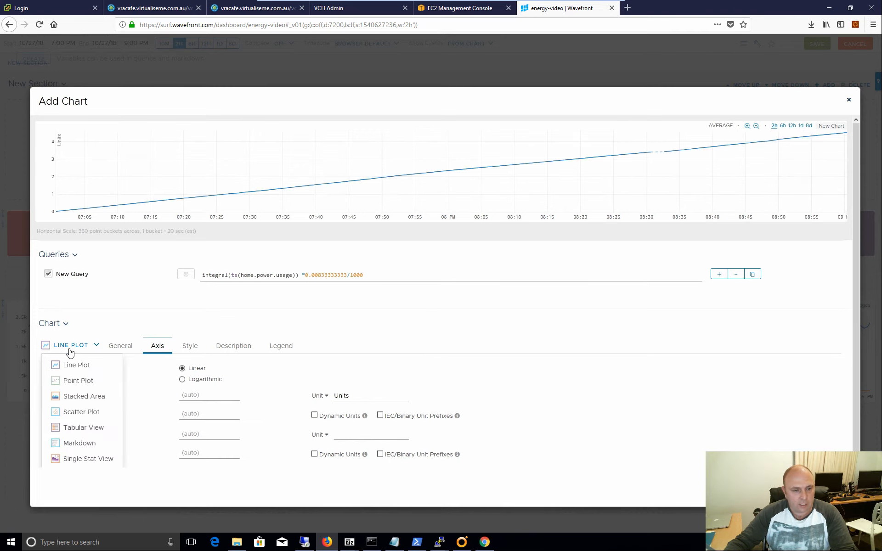
pyautogui.click(76, 458)
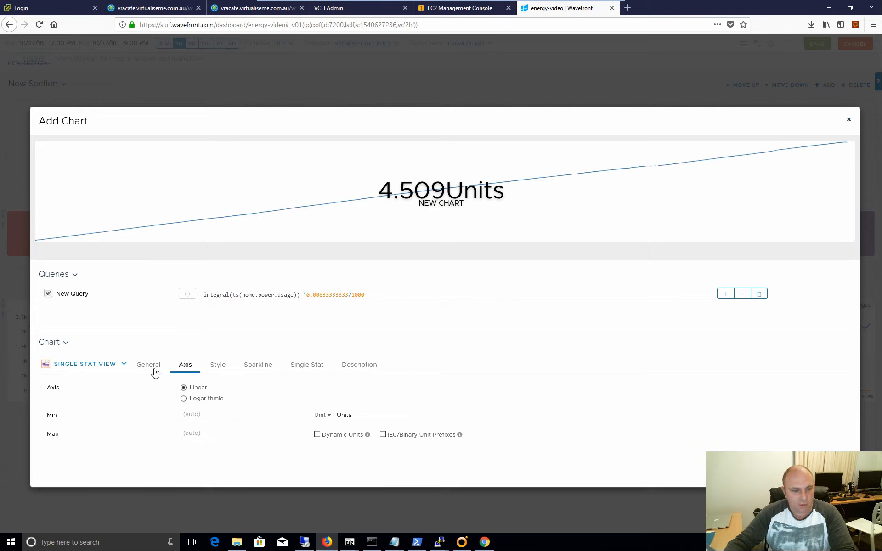
pyautogui.moveTo(352, 415); pyautogui.dragTo(332, 412)
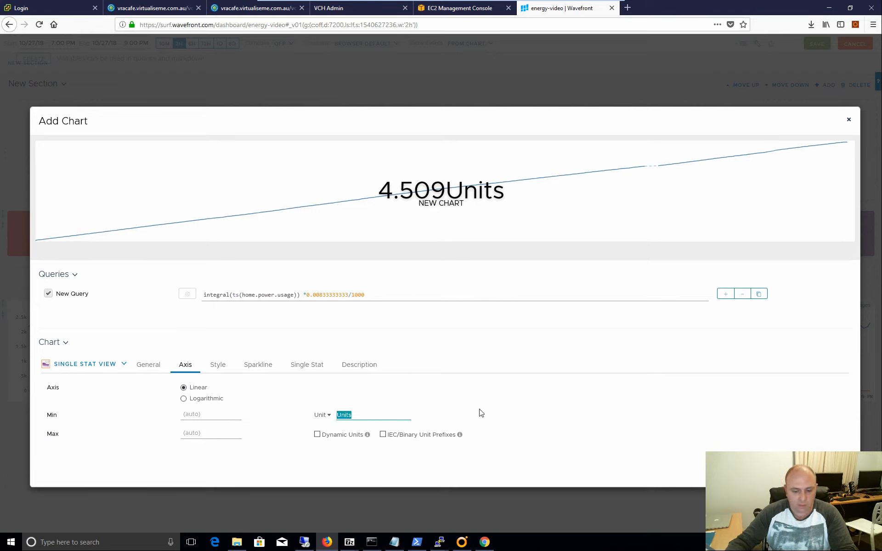
pyautogui.write('kWh')
# - Set the stat's sparkline to None and add a value/color mapping with red for the lowest range
pyautogui.click(258, 365)
pyautogui.click(244, 371)
pyautogui.click(193, 383)
pyautogui.click(188, 431)
pyautogui.click(217, 431)
pyautogui.click(192, 495)
pyautogui.click(551, 436)
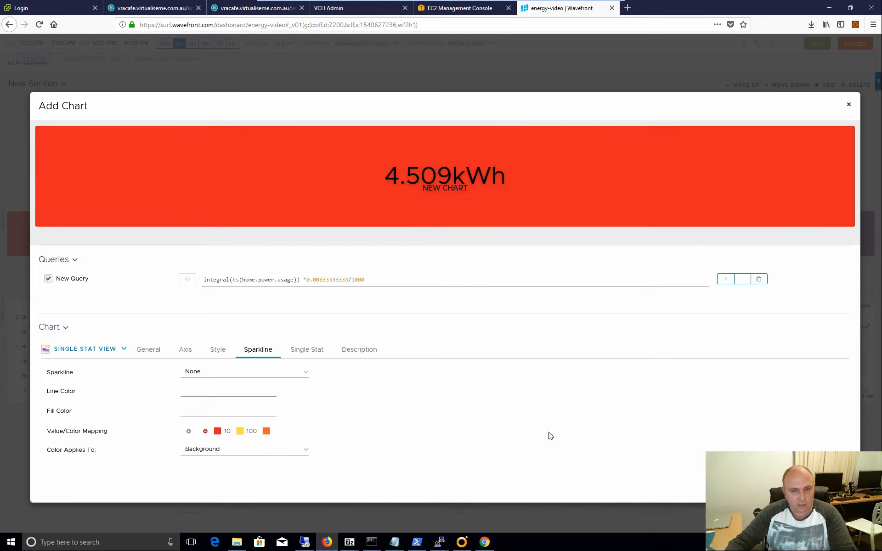
# - Name the chart Used Power and place it at the end of the row of power stats
pyautogui.click(148, 349)
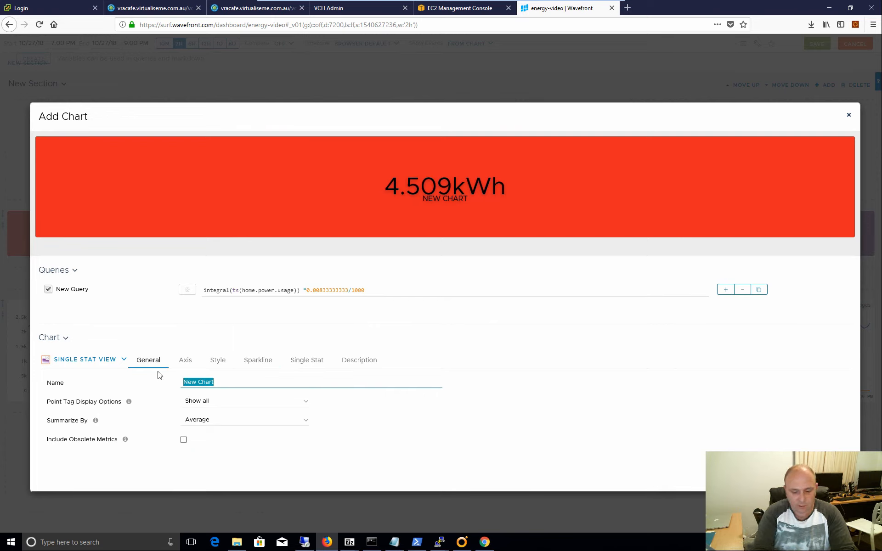
pyautogui.write('Used Power')
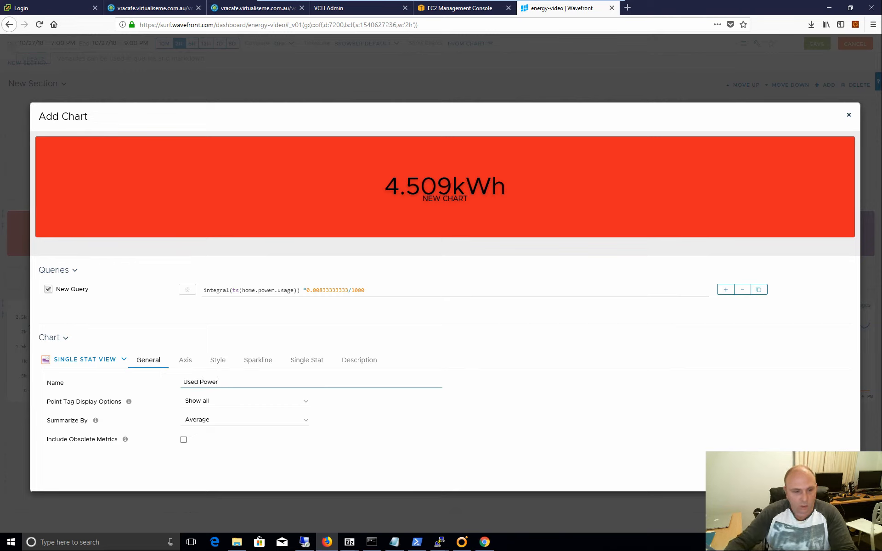
pyautogui.click(805, 476)
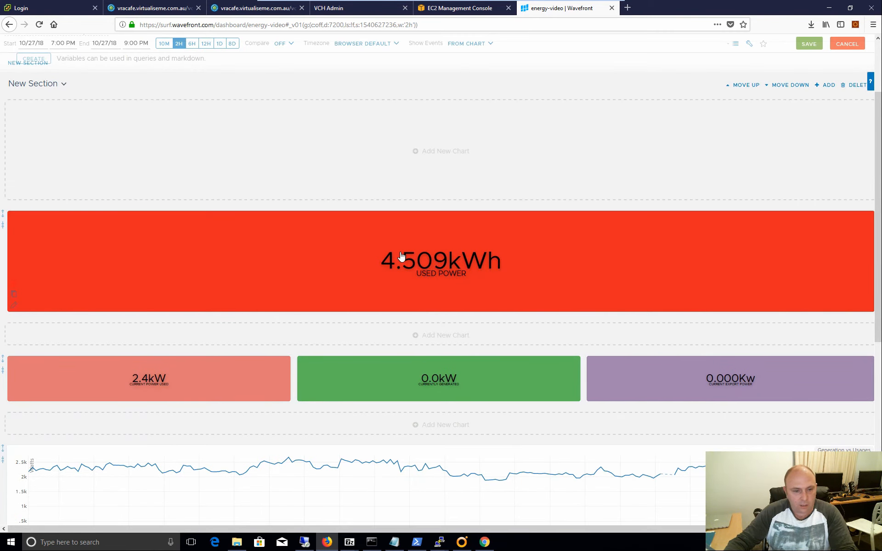
pyautogui.moveTo(375, 260); pyautogui.dragTo(797, 376)
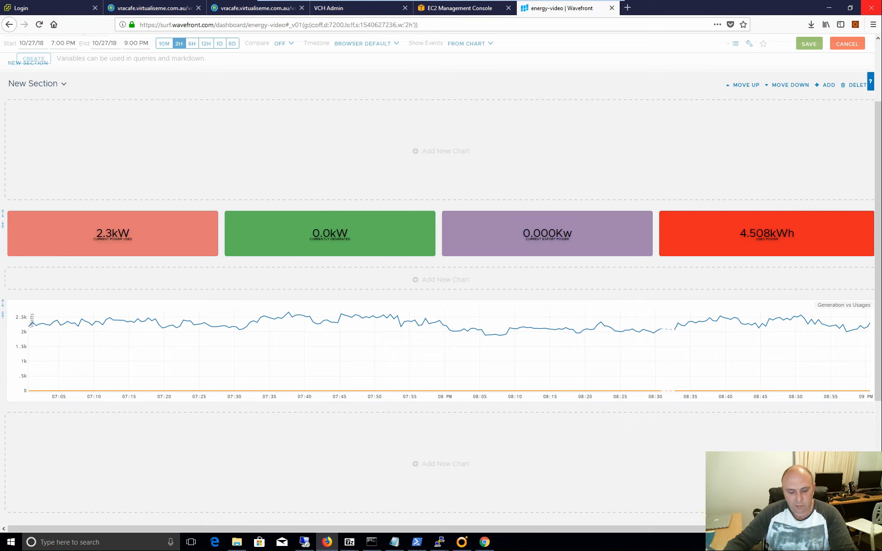
# - Add a chart below Generation vs Usages with an integral(if()) query combining power usage and solar surplus, using factors 0.0083333333333333/1000 and 0.22
pyautogui.click(441, 464)
pyautogui.click(235, 269)
pyautogui.write('integral(if(ts(home.solar.generation) > ts(home.power.usage), ((ts(home.power.usage))*0.0083333333333333/1000) - (((ts(home.solar.generation)-ts(home.power.usage))* 0.0083333333333333/ 1000) ) * 0.22,(((ts(home.power.usage))*0.0083333333333333 / 1000) )* 0.22))')
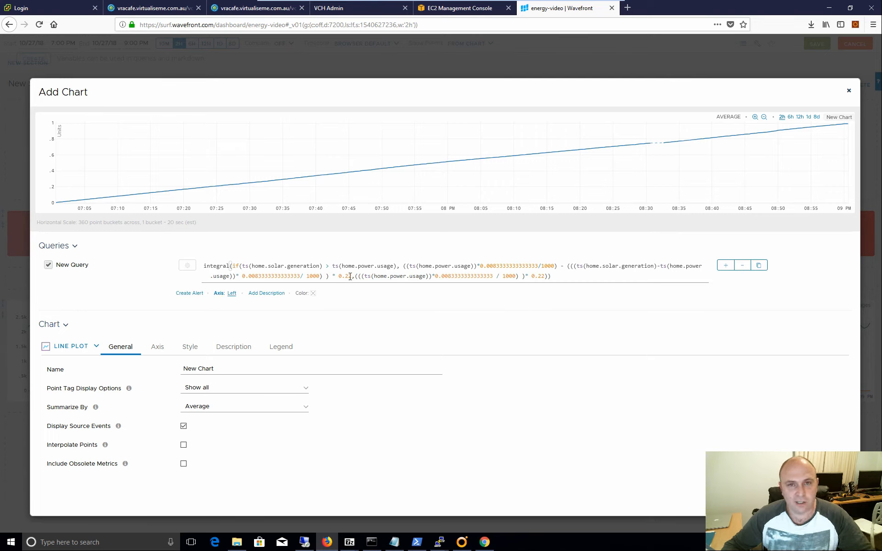
# - Switch the new integral(if()) chart to Single Stat View and save it to the dashboard
pyautogui.click(71, 346)
pyautogui.click(76, 456)
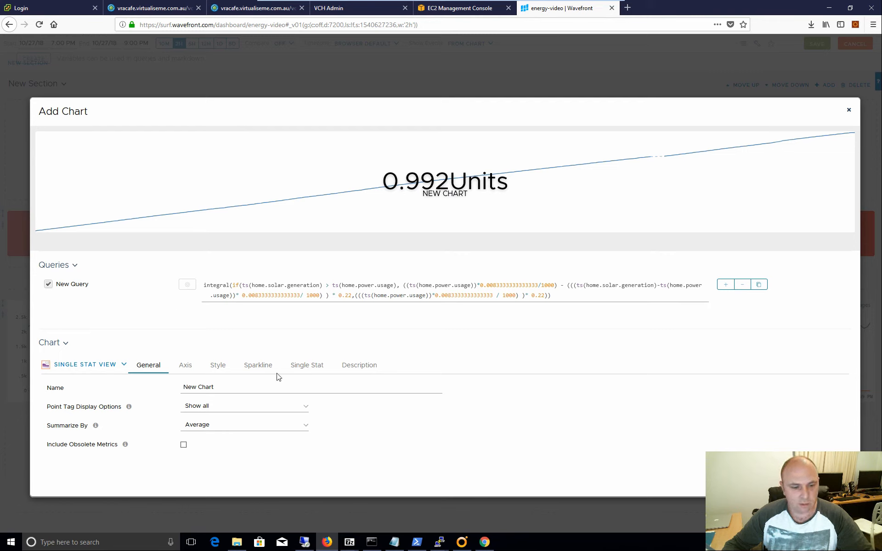
pyautogui.click(826, 476)
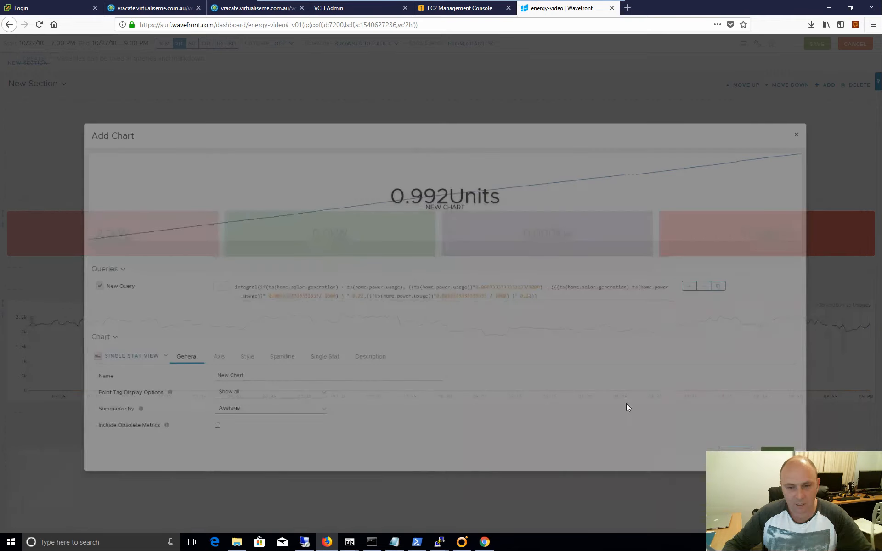
pyautogui.scroll(-4, 531, 419)
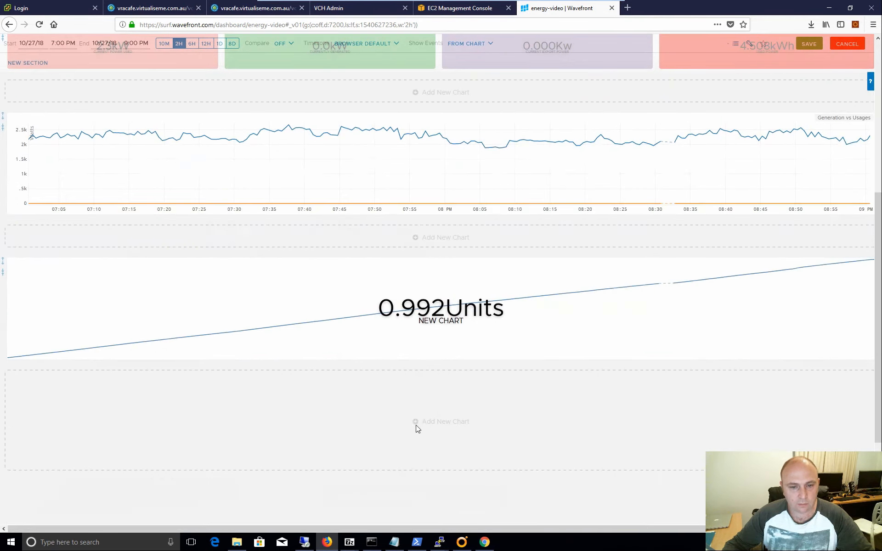
pyautogui.scroll(6, 553, 352)
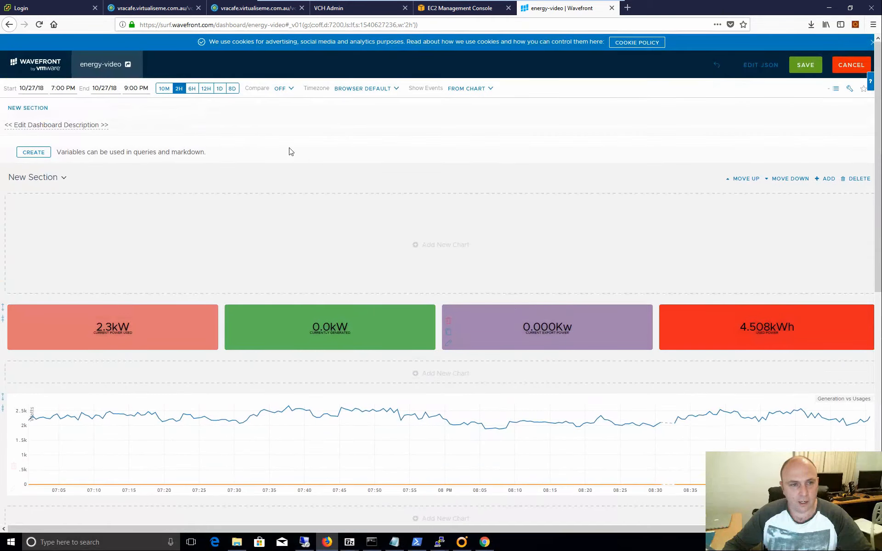
# - Set the dashboard's time window to 6 hours
pyautogui.click(192, 88)
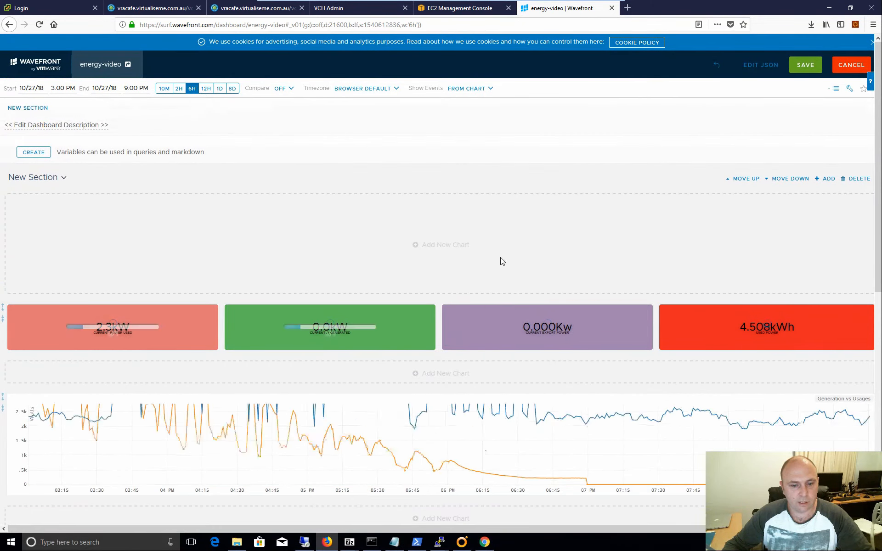
pyautogui.scroll(-4, 501, 248)
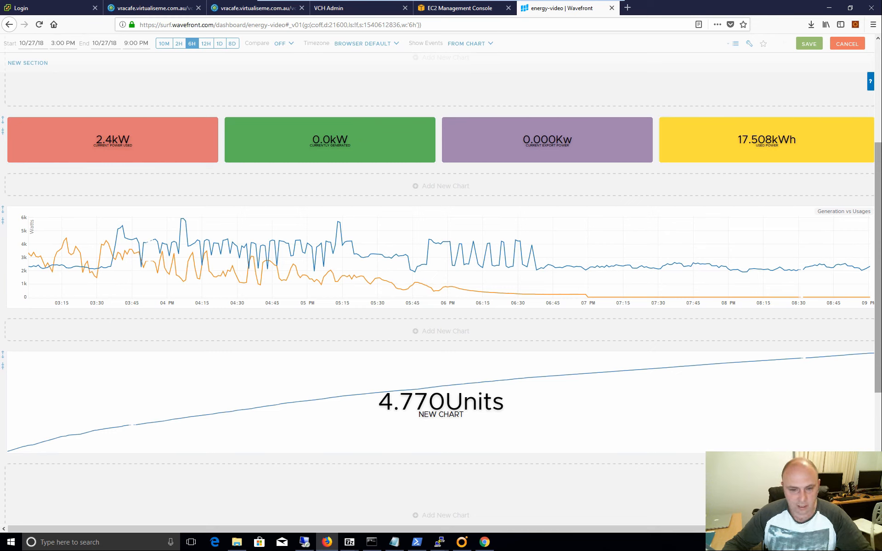
# - Add a chart below Generation vs Usages with the query integral(if(ts(home.solar.generation) > ts(home.power.usage), (((ts(home.solar.generation)-ts(home.power.usage))* 0.0083333333333333 / 1000) / 1) * .09,0))
pyautogui.click(445, 330)
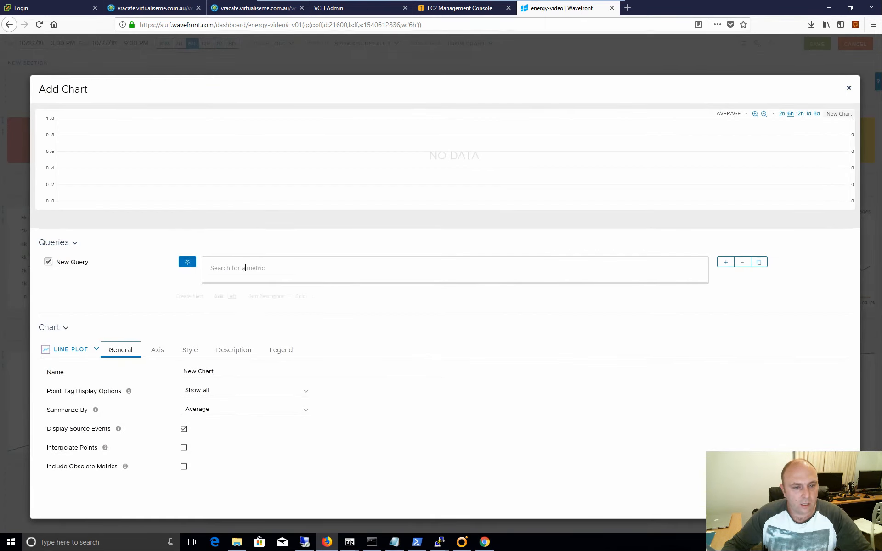
pyautogui.click(195, 269)
pyautogui.click(239, 269)
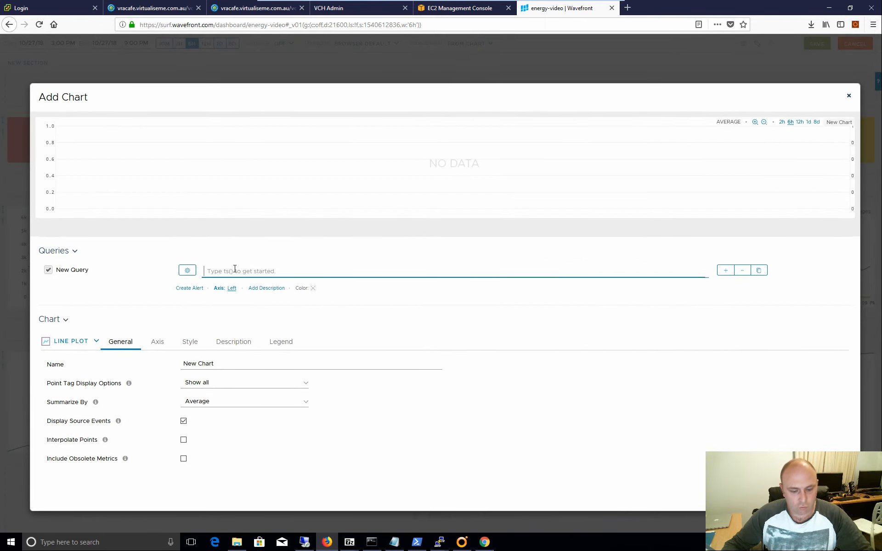
pyautogui.write('integral(if(ts(home.solar.generation) > ts(home.power.usage), (((ts(home.solar.generation)-ts(home.power.usage))* 0.0083333333333333 / 1000) / 1) * .09,0))')
pyautogui.click(414, 324)
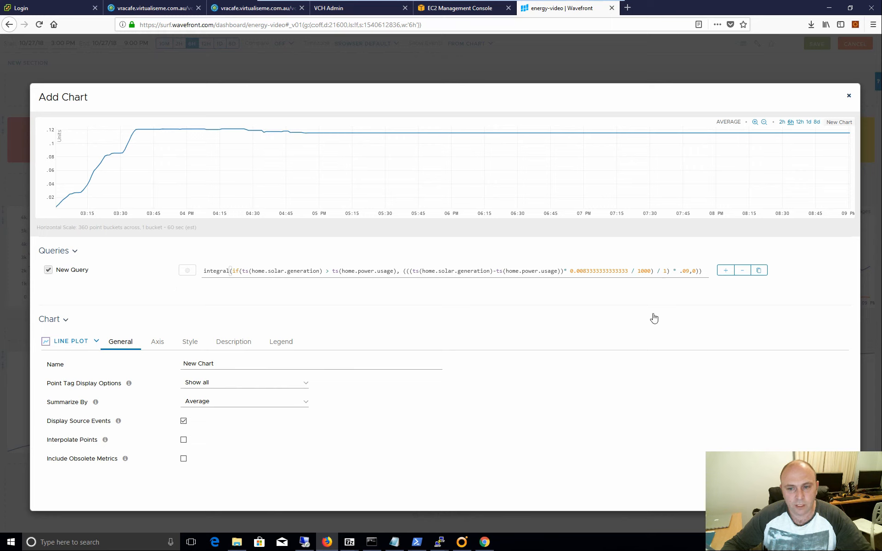
pyautogui.click(685, 277)
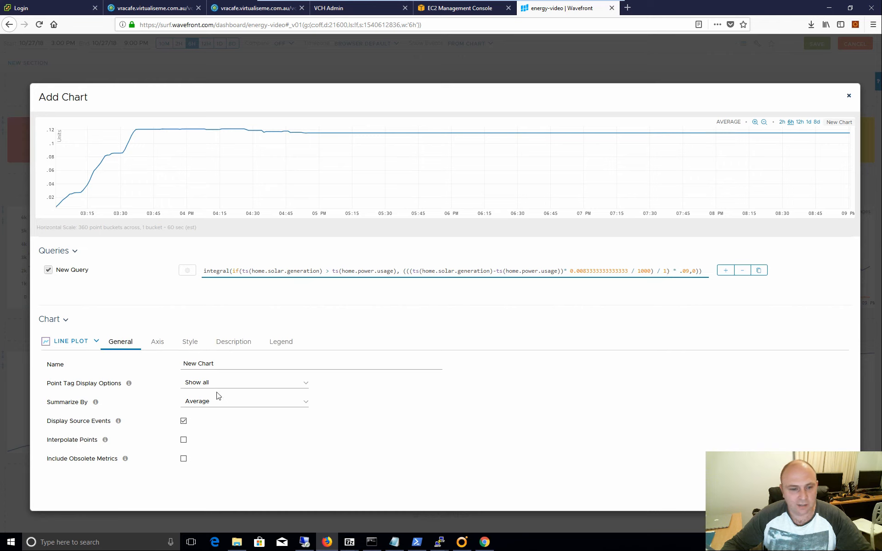
# - Change the new chart's type to Single Stat View and set its sparkline to Bottom
pyautogui.click(95, 345)
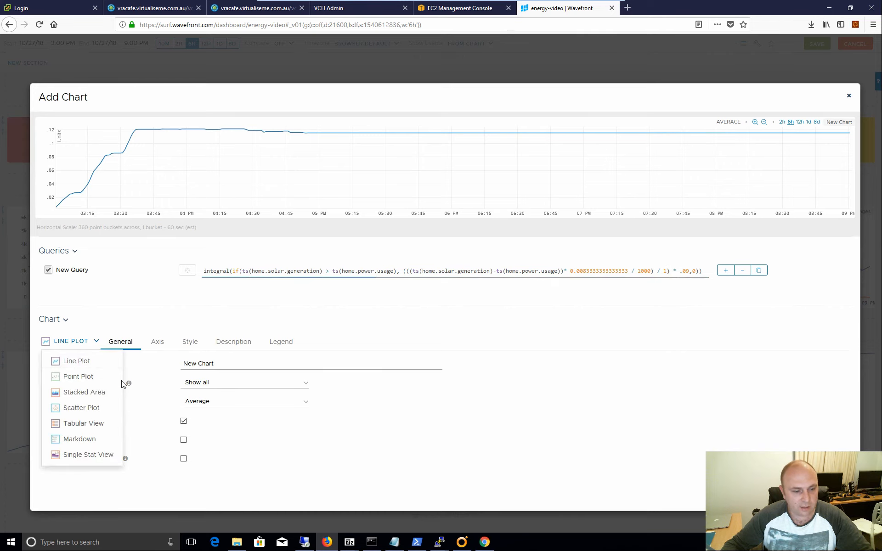
pyautogui.click(114, 454)
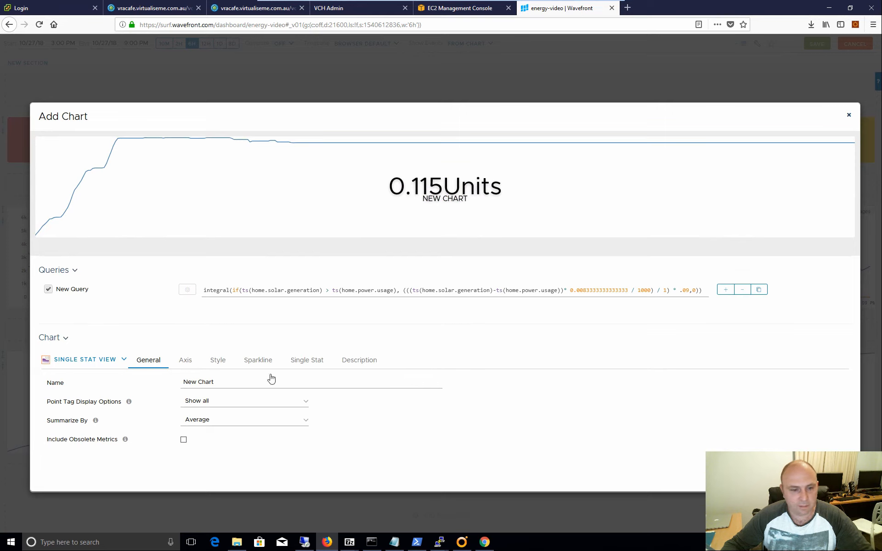
pyautogui.click(84, 360)
pyautogui.scroll(-1, 92, 448)
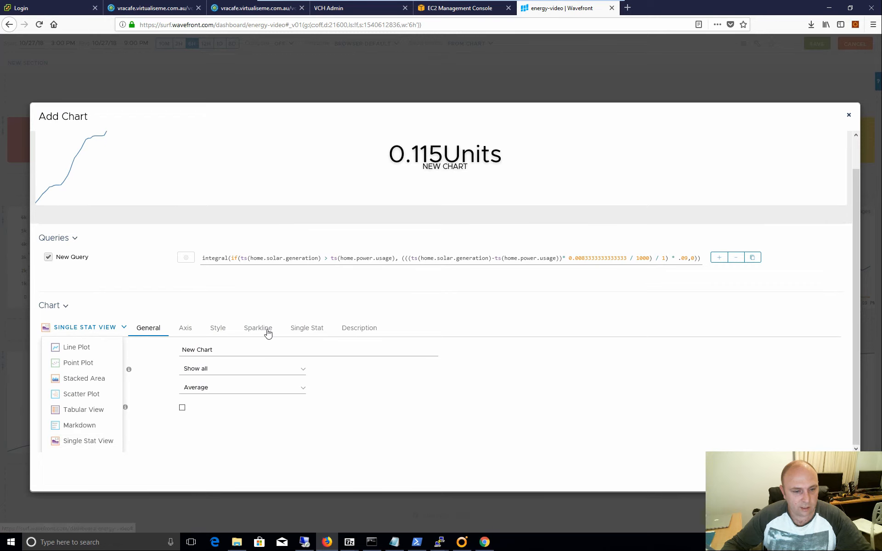
pyautogui.click(354, 400)
pyautogui.click(259, 362)
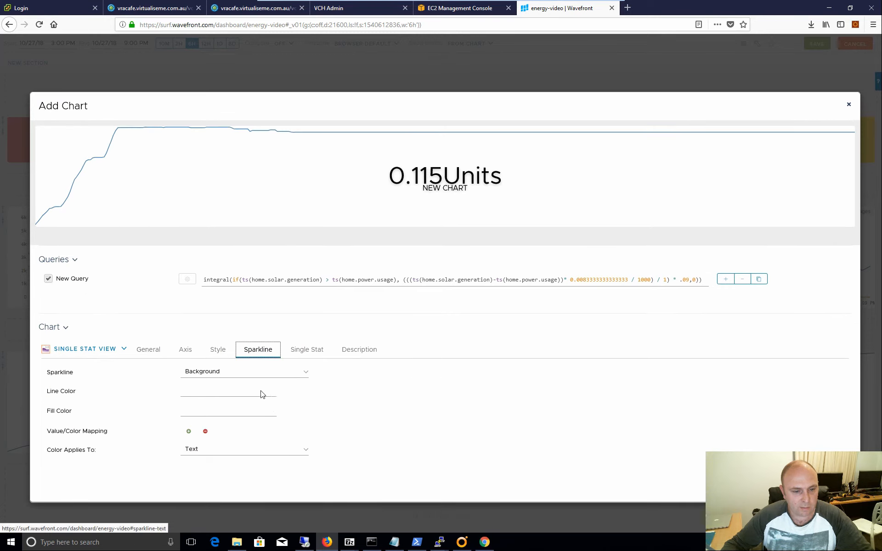
pyautogui.click(209, 452)
pyautogui.click(193, 445)
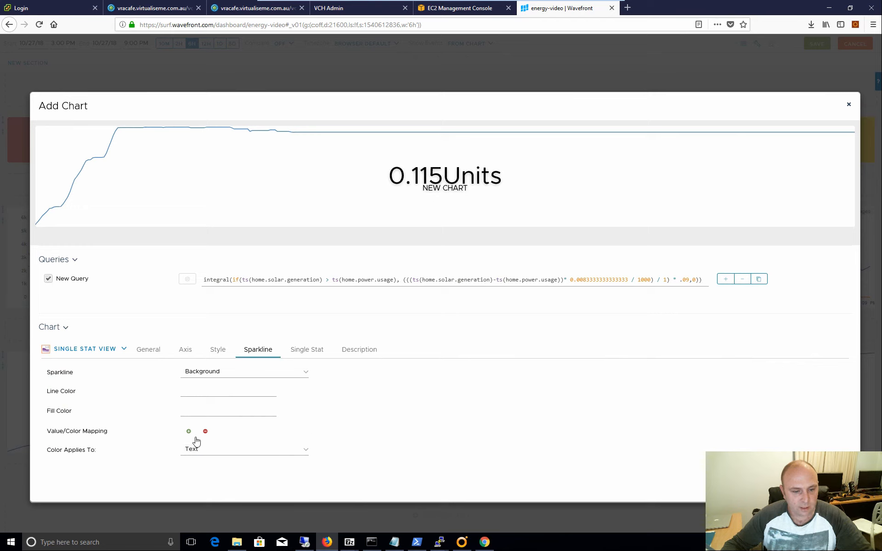
pyautogui.click(222, 373)
pyautogui.click(198, 396)
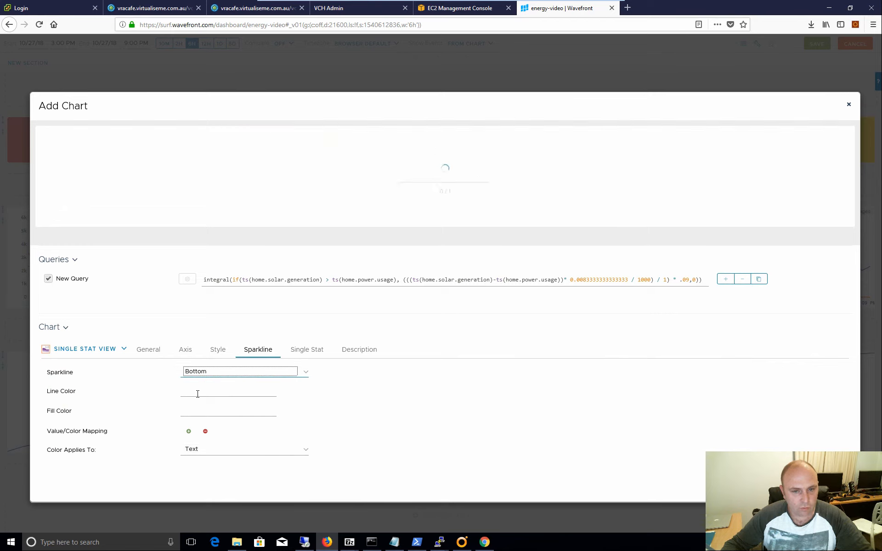
# - Try the new chart as a Line Plot and as a Stacked Area, and return it to Single Stat View
pyautogui.click(122, 353)
pyautogui.click(95, 368)
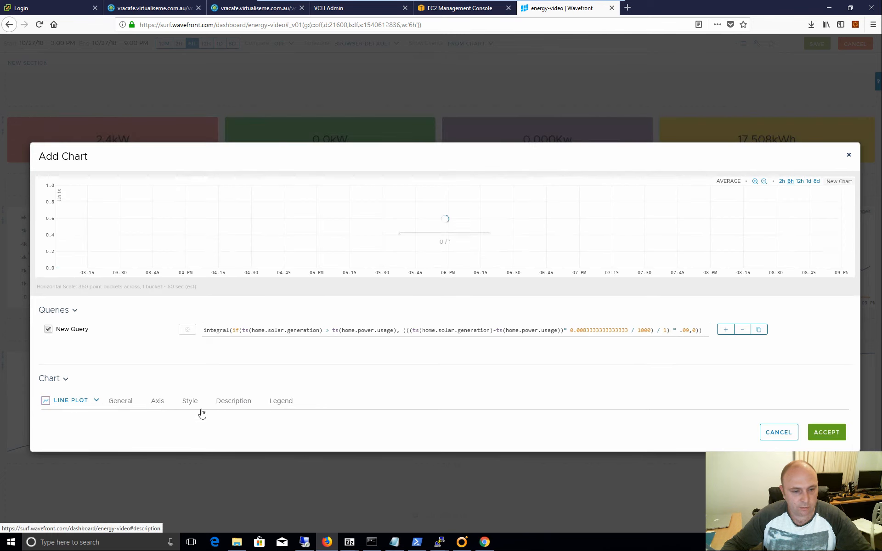
pyautogui.click(155, 401)
pyautogui.click(197, 352)
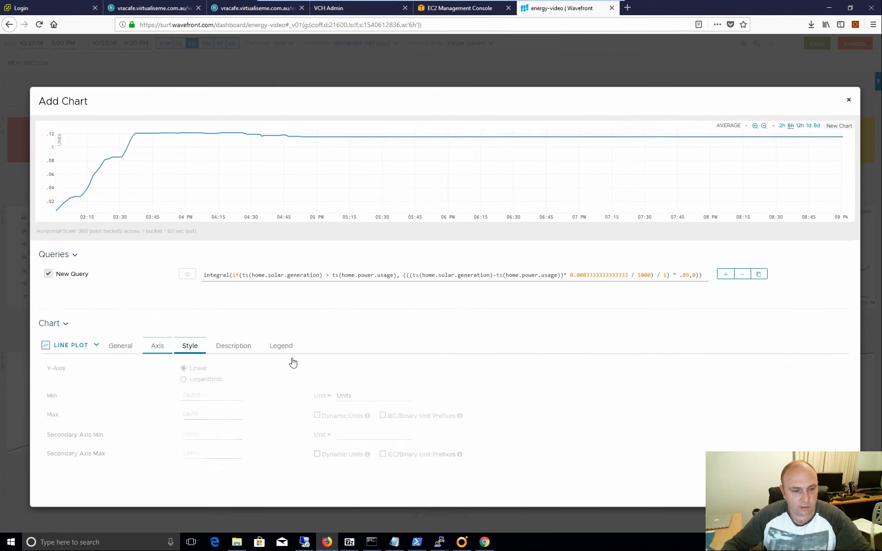
pyautogui.click(225, 421)
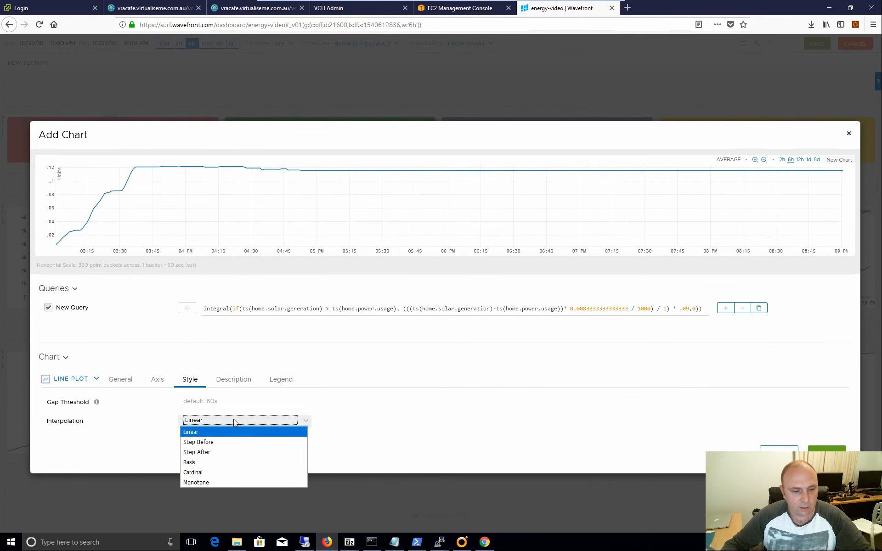
pyautogui.click(328, 399)
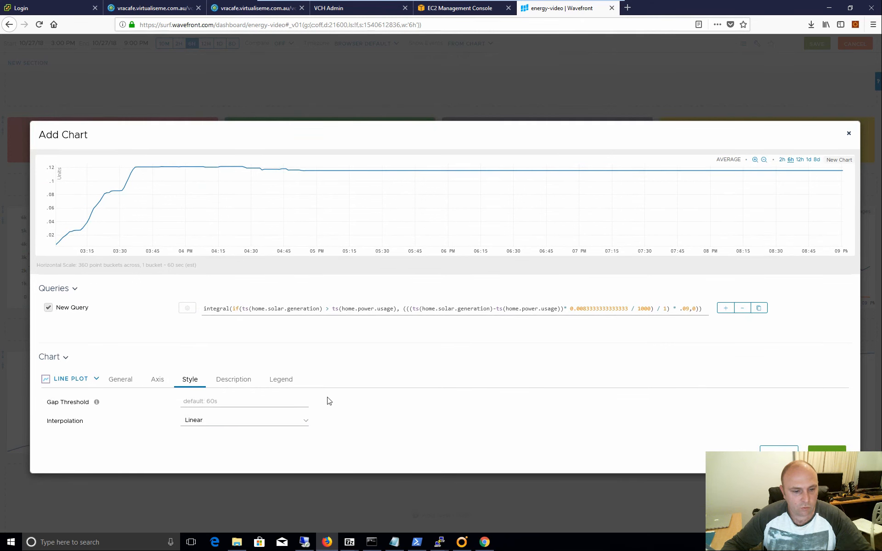
pyautogui.click(124, 384)
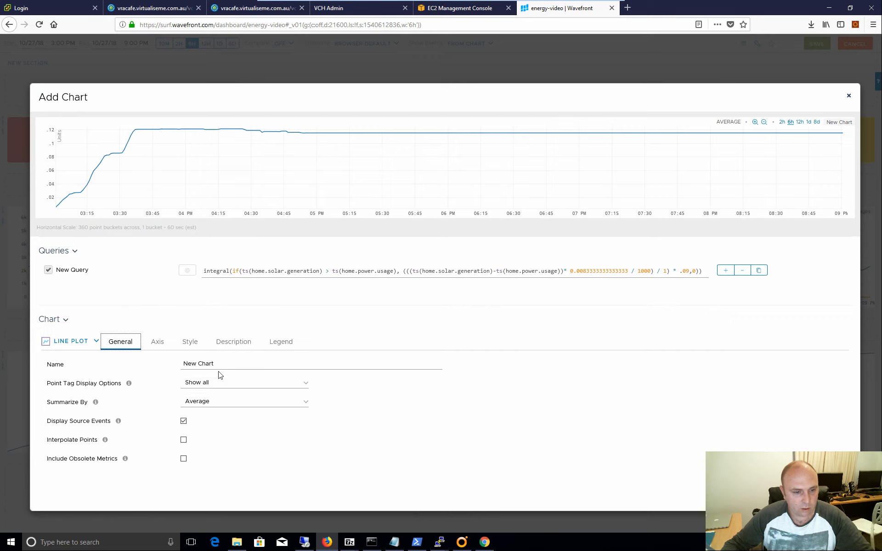
pyautogui.click(95, 343)
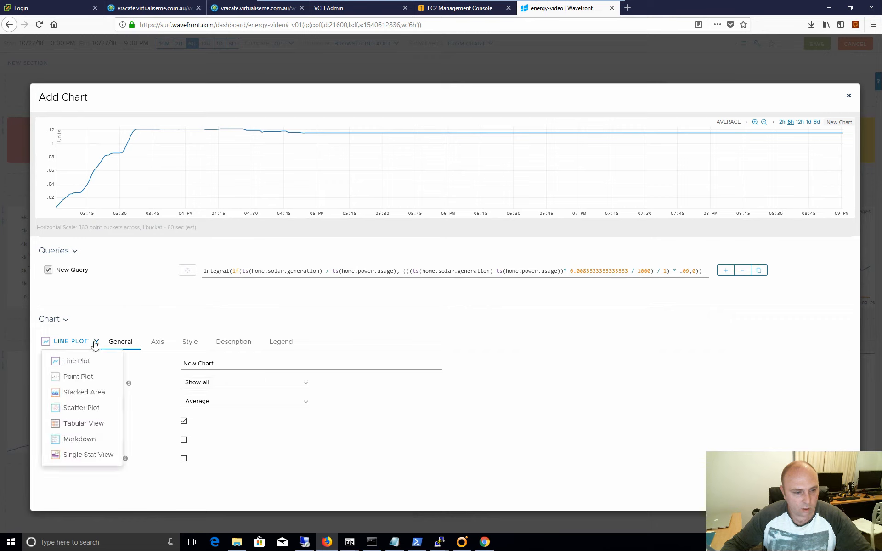
pyautogui.click(72, 393)
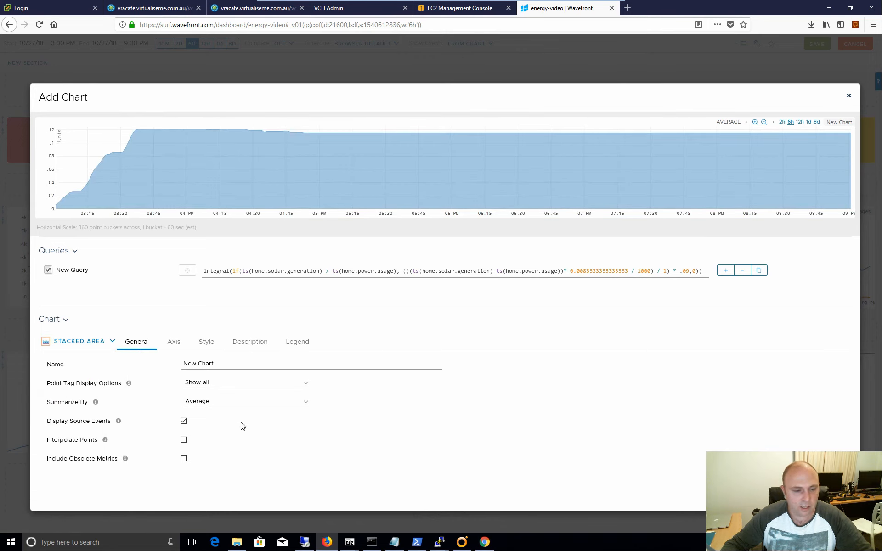
pyautogui.click(74, 342)
pyautogui.click(112, 456)
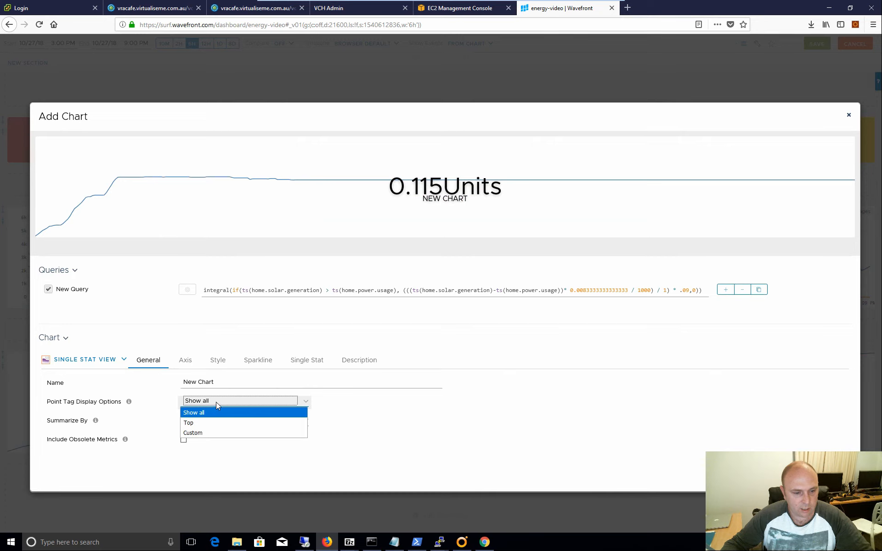
# - Set the sparkline's fill color to pink, rgba(226,33,152,1)
pyautogui.click(353, 420)
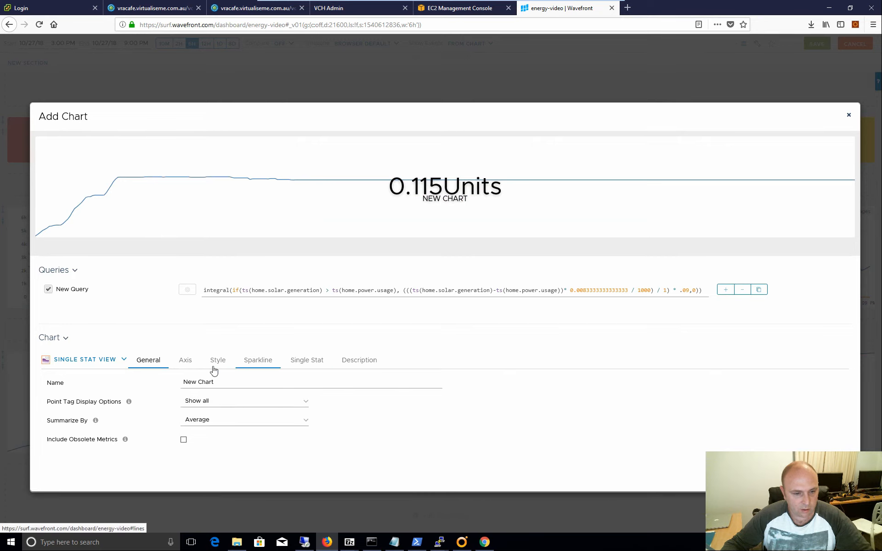
pyautogui.click(184, 362)
pyautogui.click(219, 364)
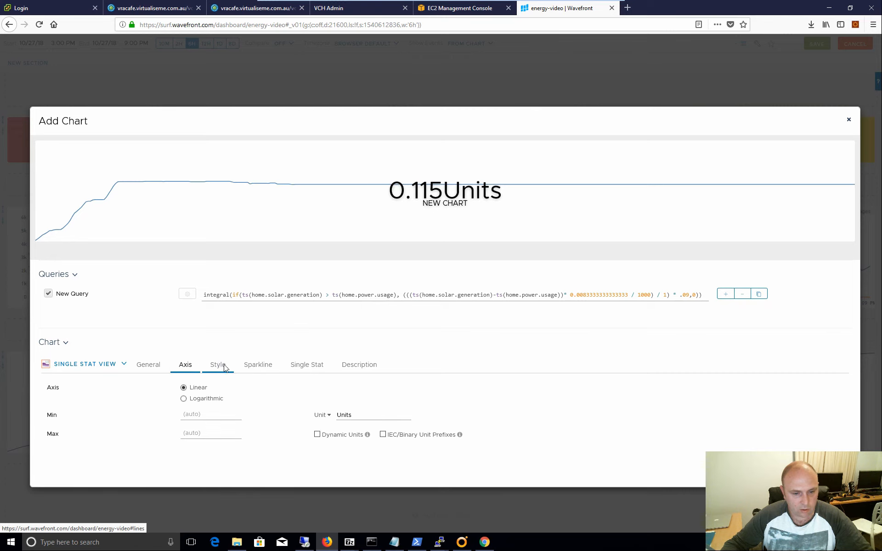
pyautogui.click(266, 393)
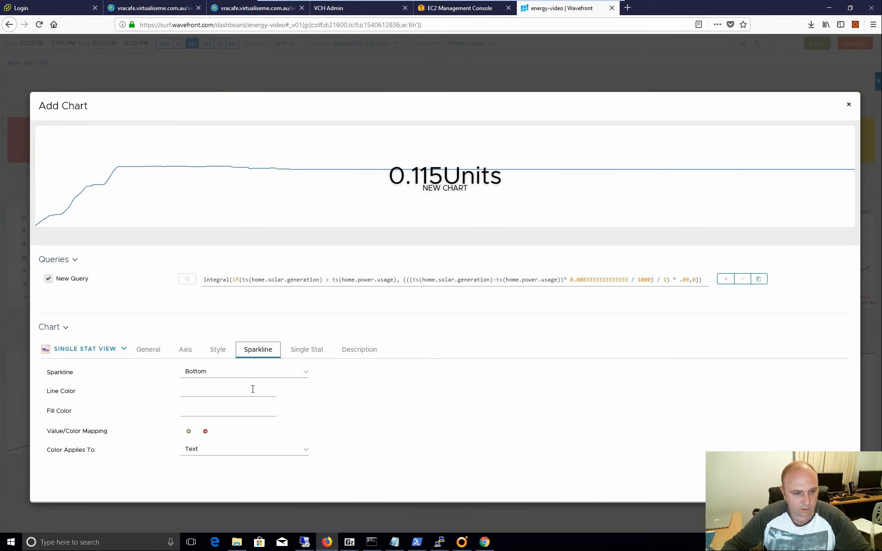
pyautogui.click(243, 372)
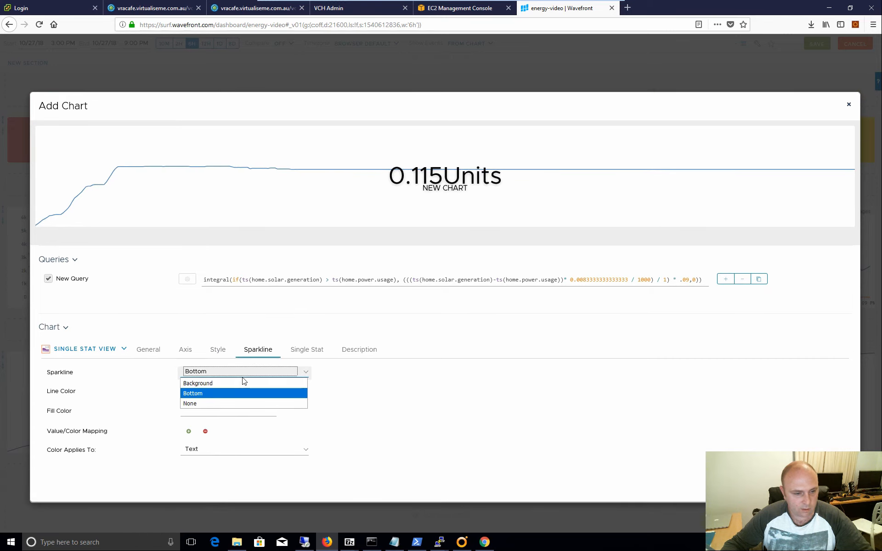
pyautogui.click(491, 409)
pyautogui.click(222, 409)
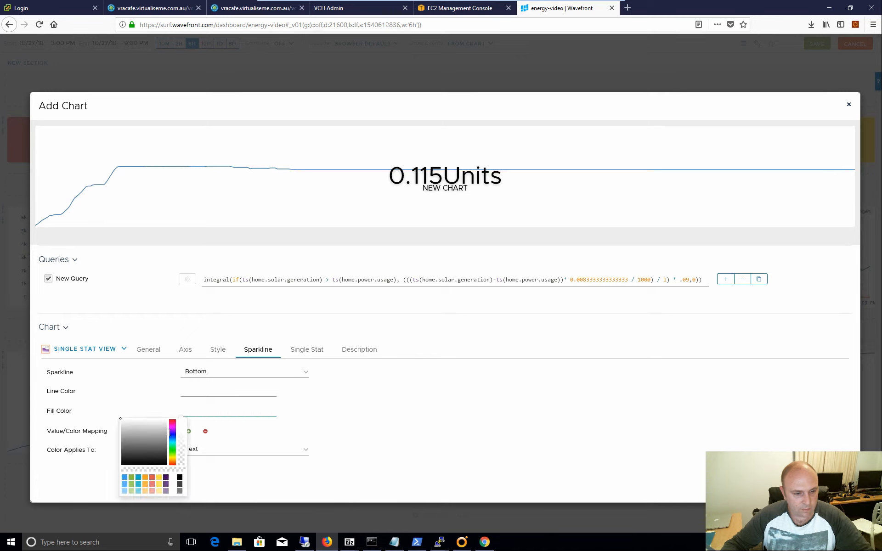
pyautogui.click(176, 433)
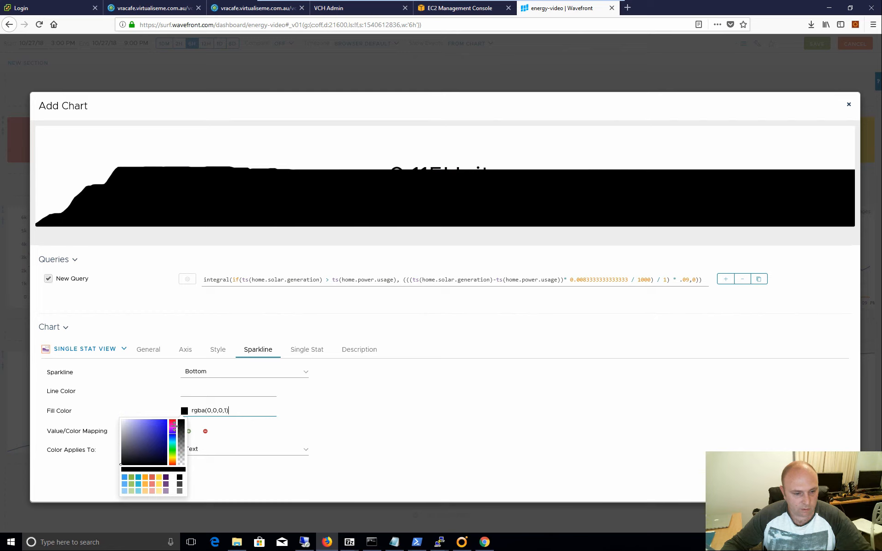
pyautogui.moveTo(175, 427); pyautogui.dragTo(173, 420)
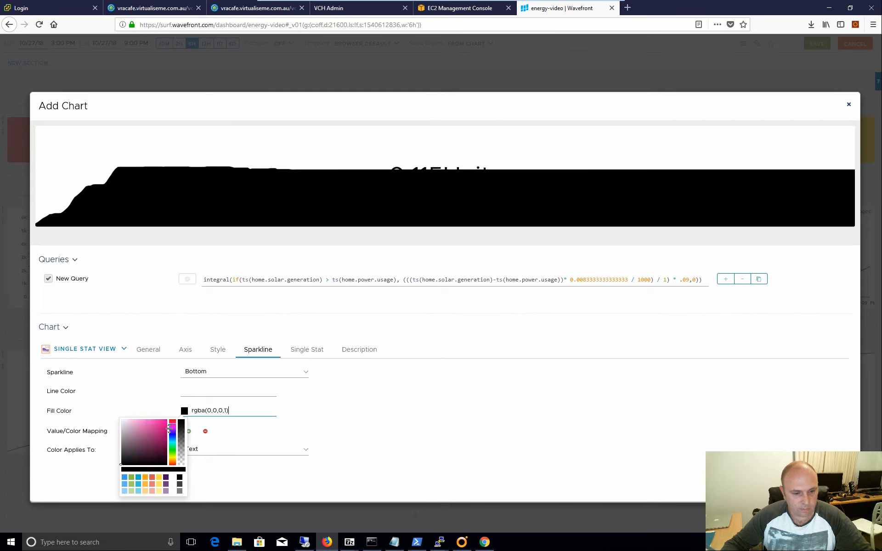
pyautogui.click(161, 425)
pyautogui.click(395, 406)
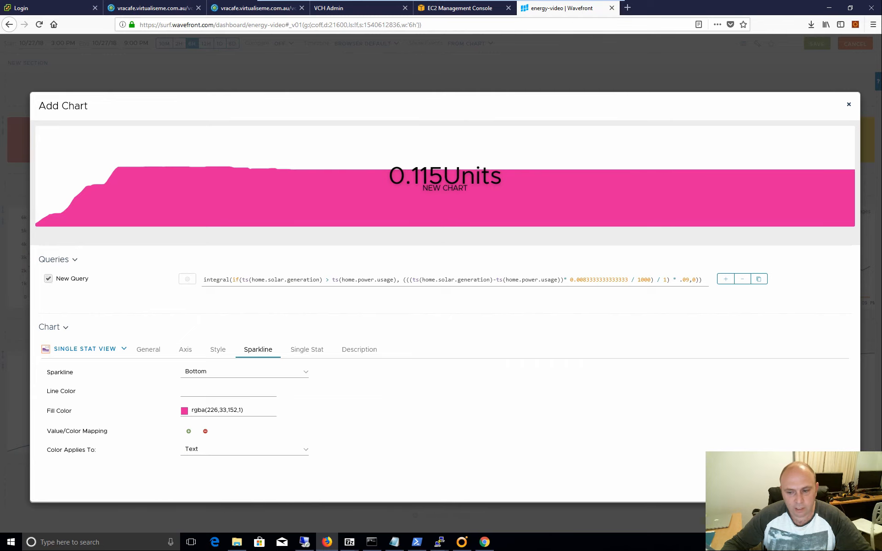
# - Accept the pink-filled chart and place it in the same row, directly after the other integral(if()) single stat
pyautogui.click(831, 485)
pyautogui.scroll(-3, 532, 388)
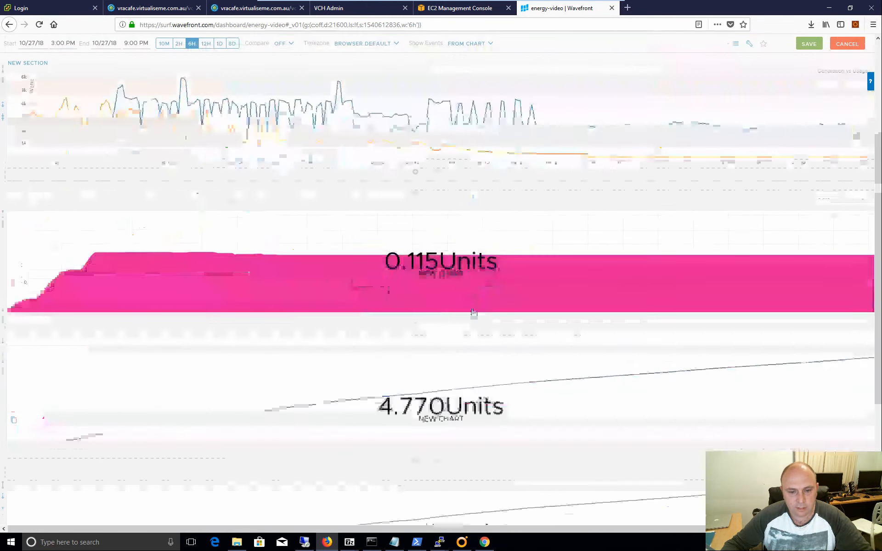
pyautogui.moveTo(619, 434); pyautogui.dragTo(607, 430)
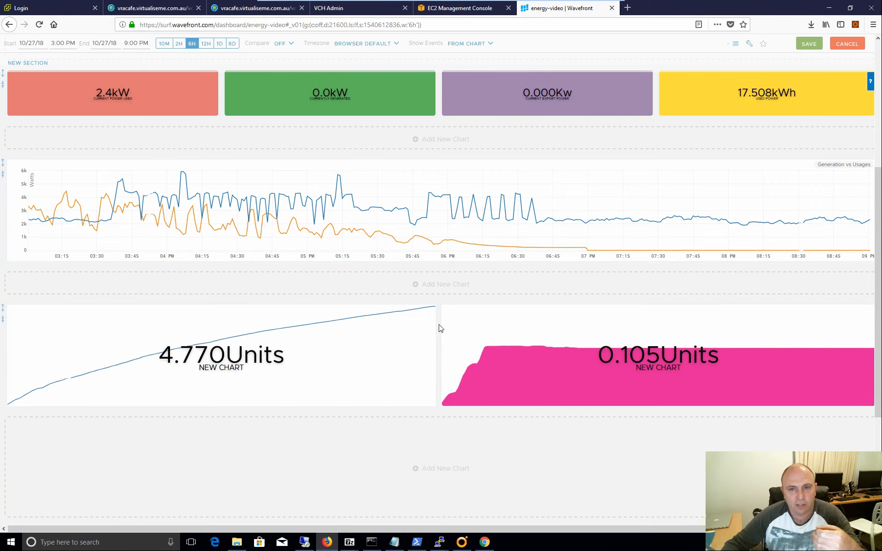
pyautogui.scroll(3, 440, 328)
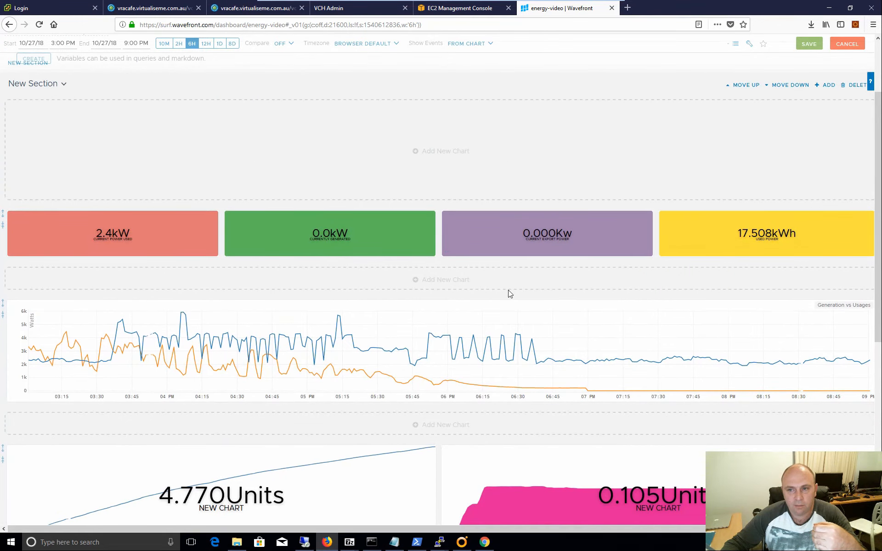